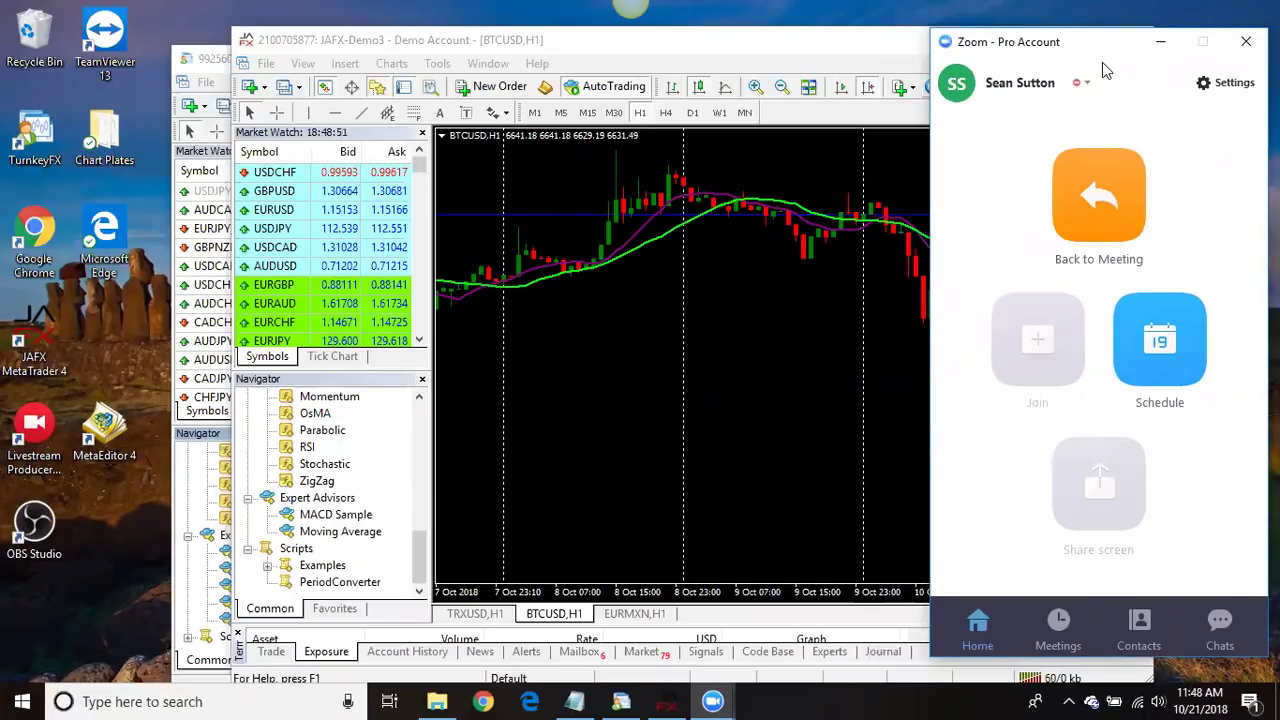
Minimize the Zoom window and maximize the JAFX-Demo3 trading terminal showing the BTCUSD,H1 chart.
left_click(1160, 42)
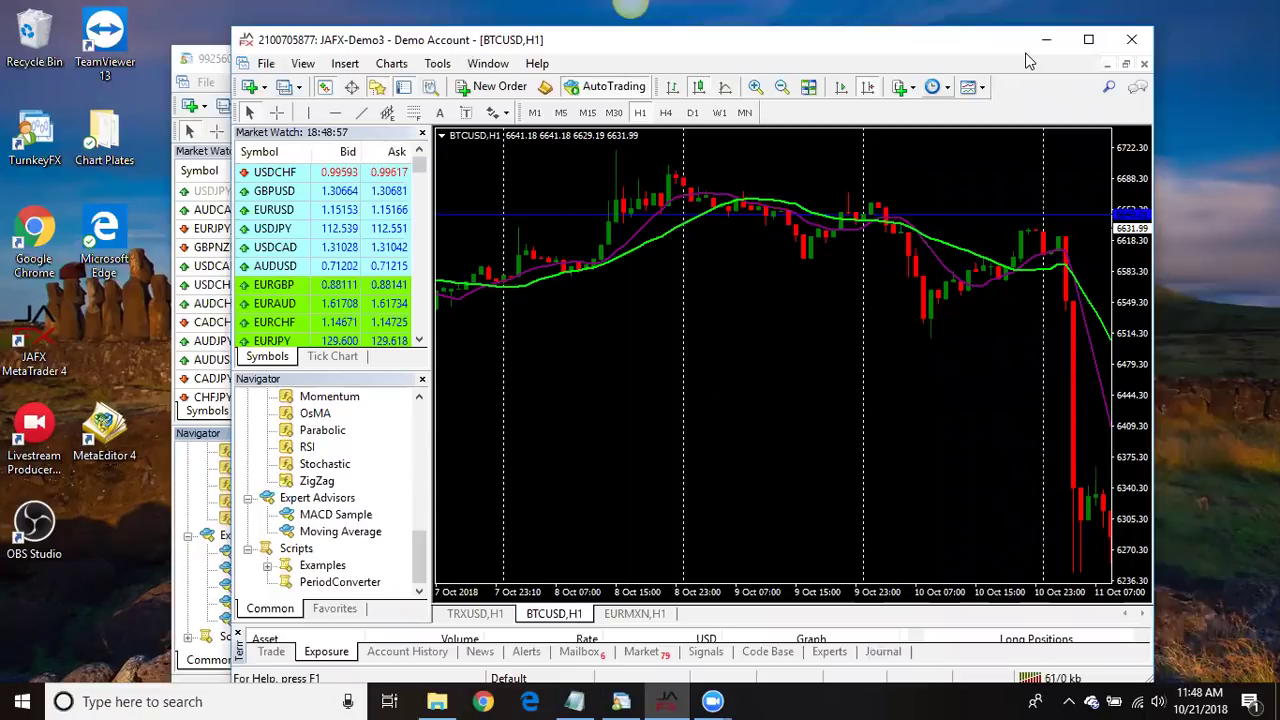
left_click_drag(1028, 62, 1030, 72)
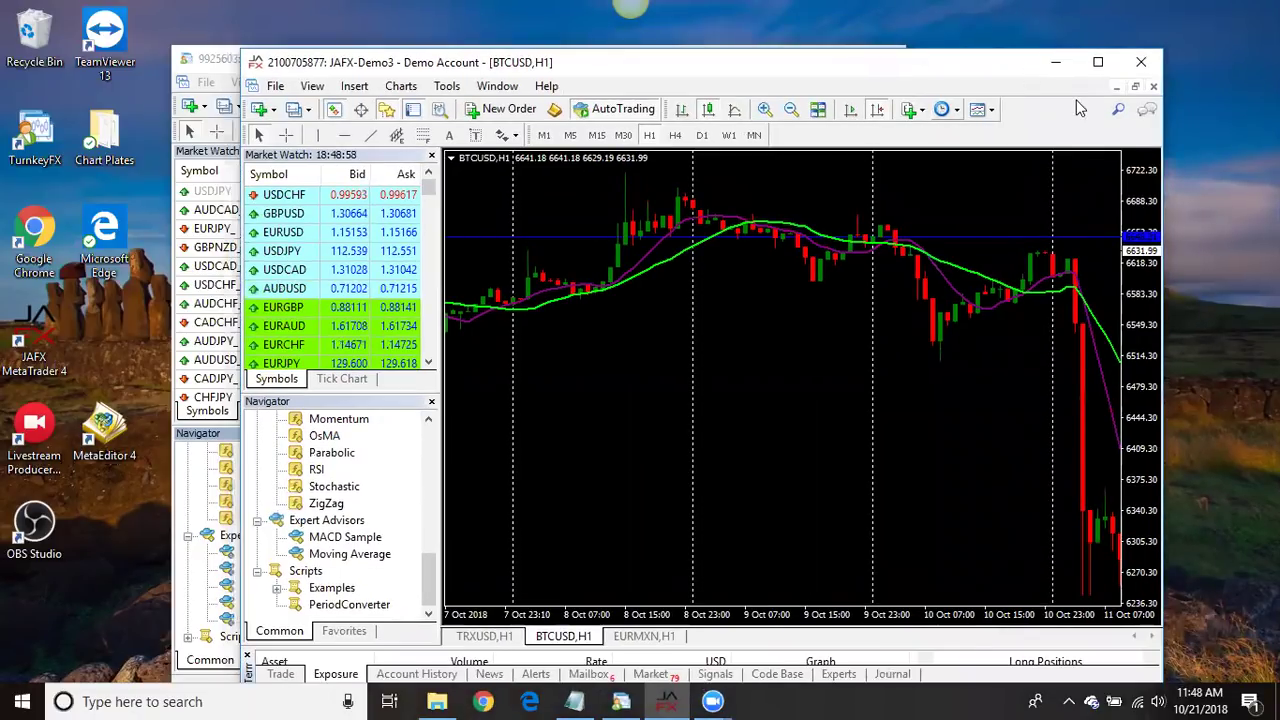
left_click(1098, 62)
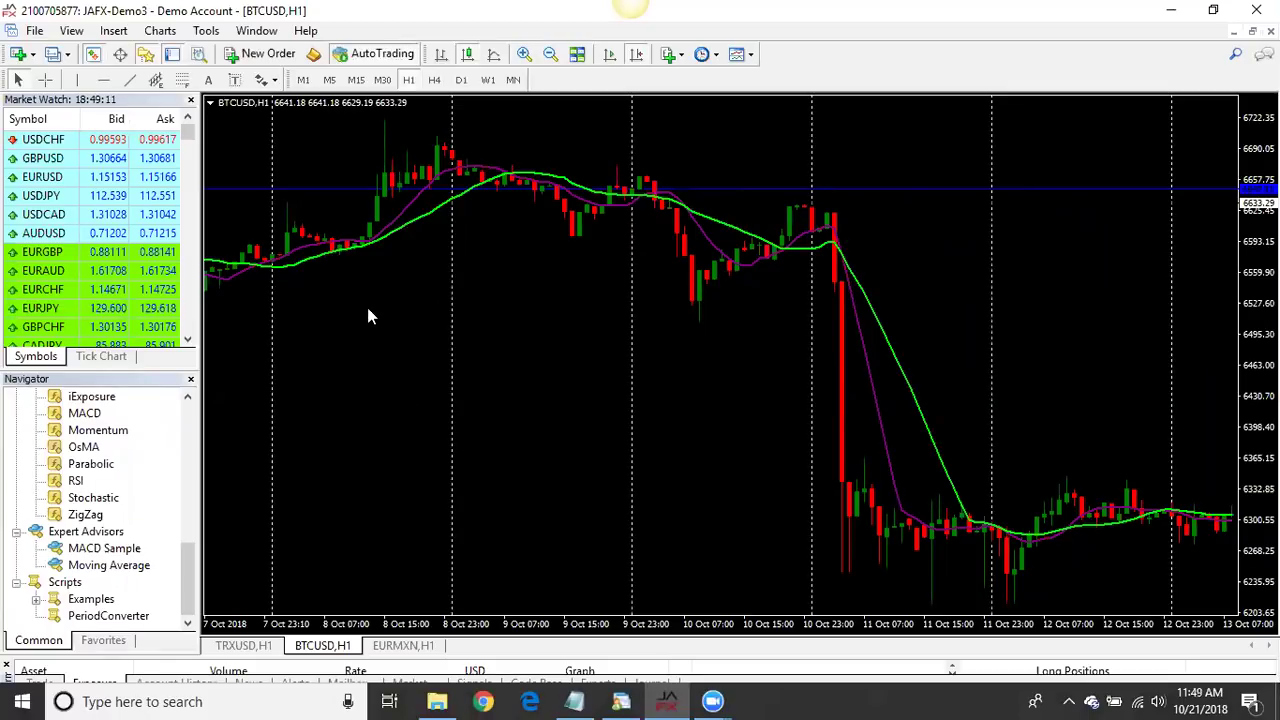
Open the terminal's Expert Advisors options and start a blank entry in the allowed WebRequest URL list.
left_click(206, 31)
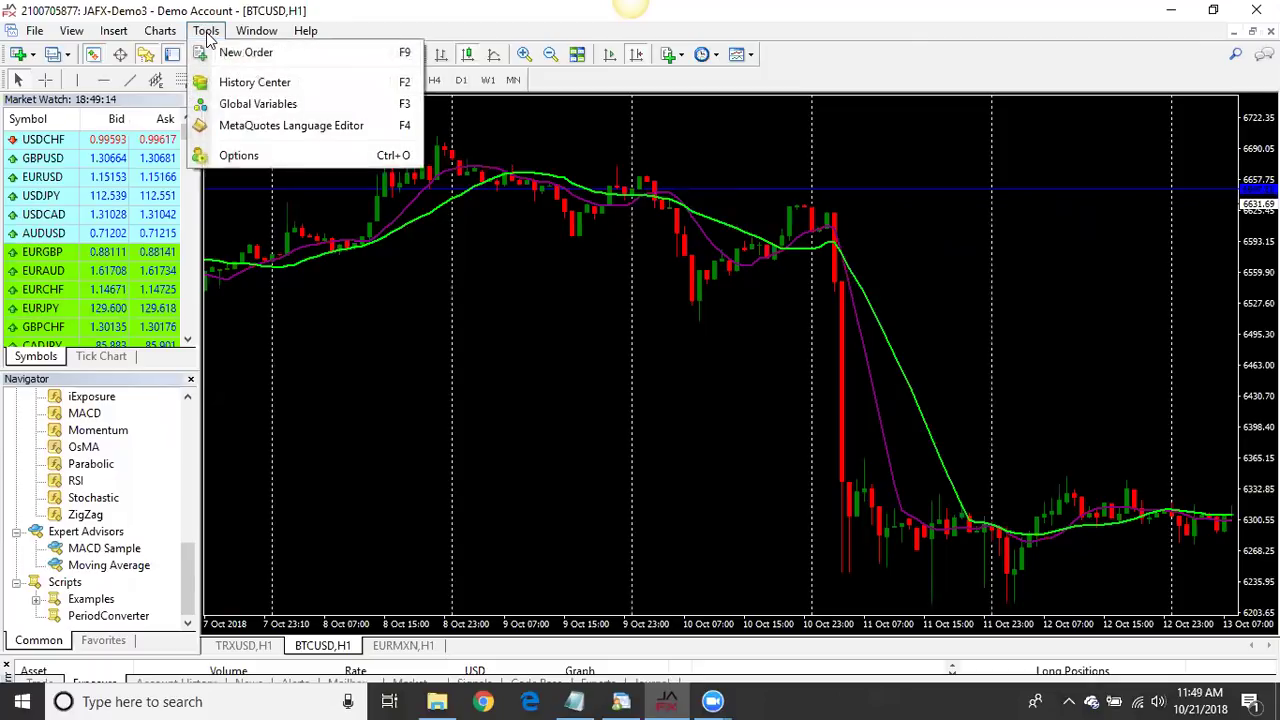
left_click(248, 156)
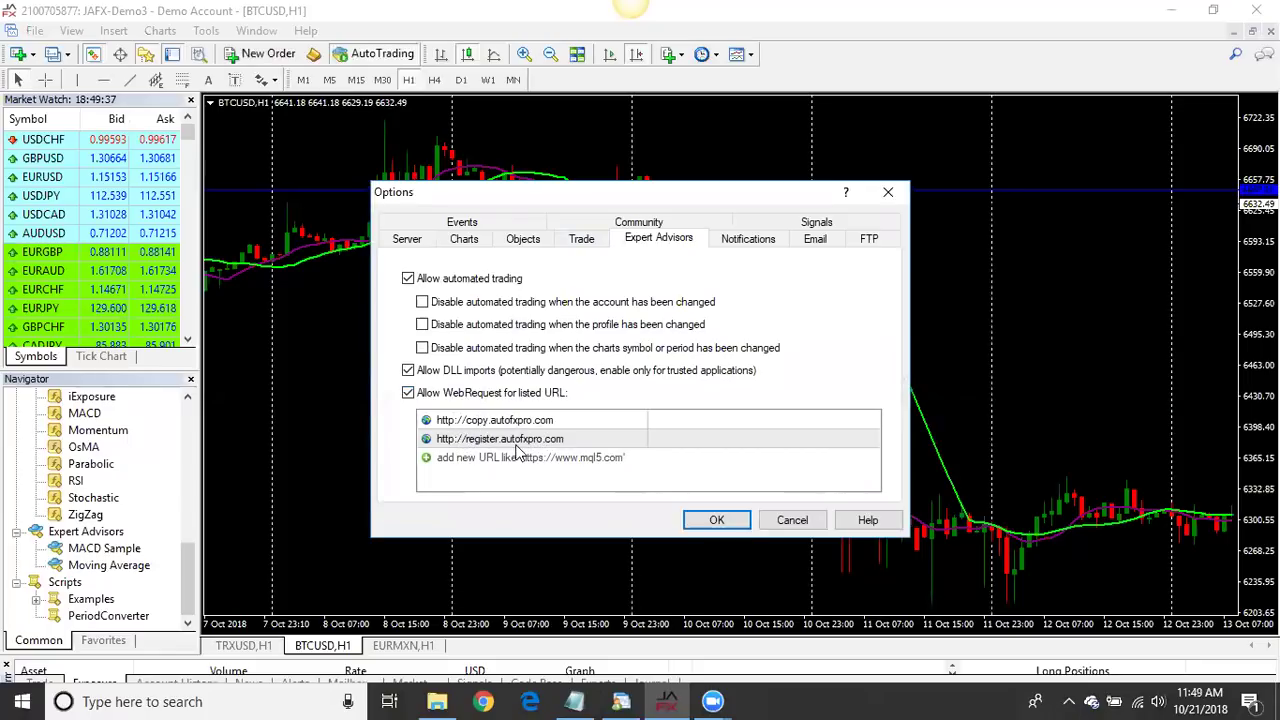
left_click(428, 460)
left_click(428, 468)
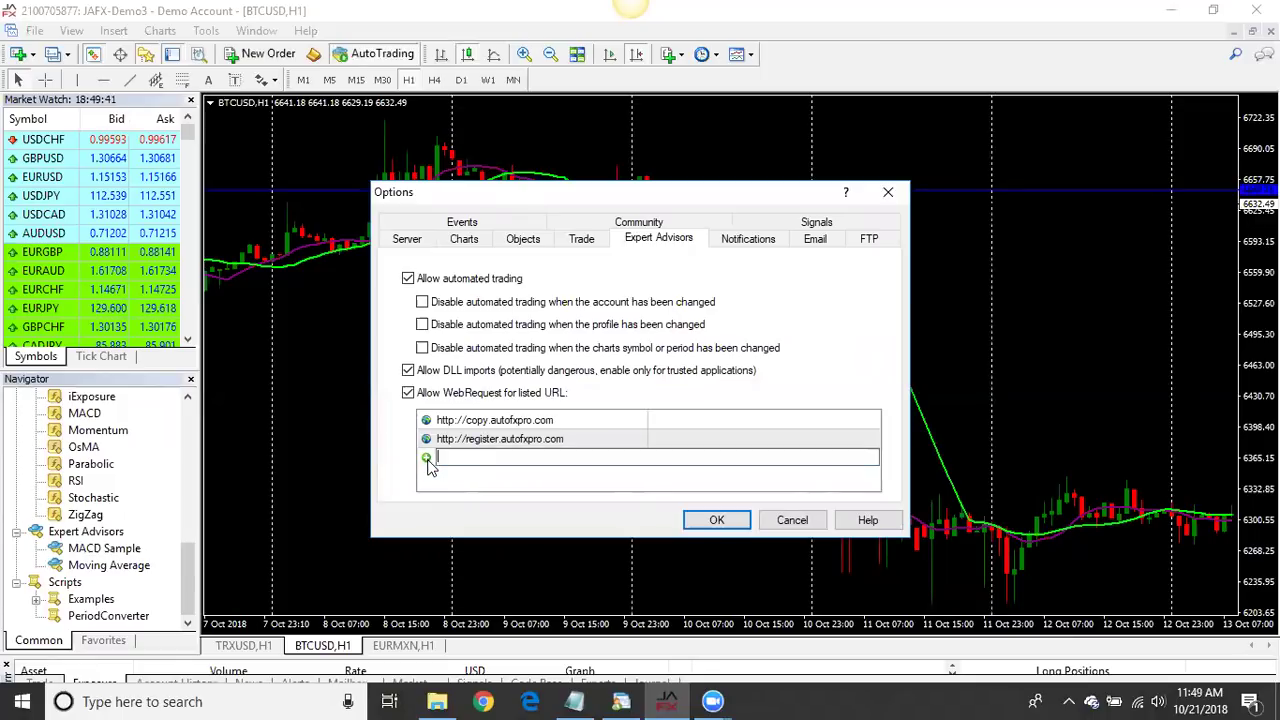
left_click(534, 438)
left_click(534, 438)
key("BackSpace")
left_click(534, 422)
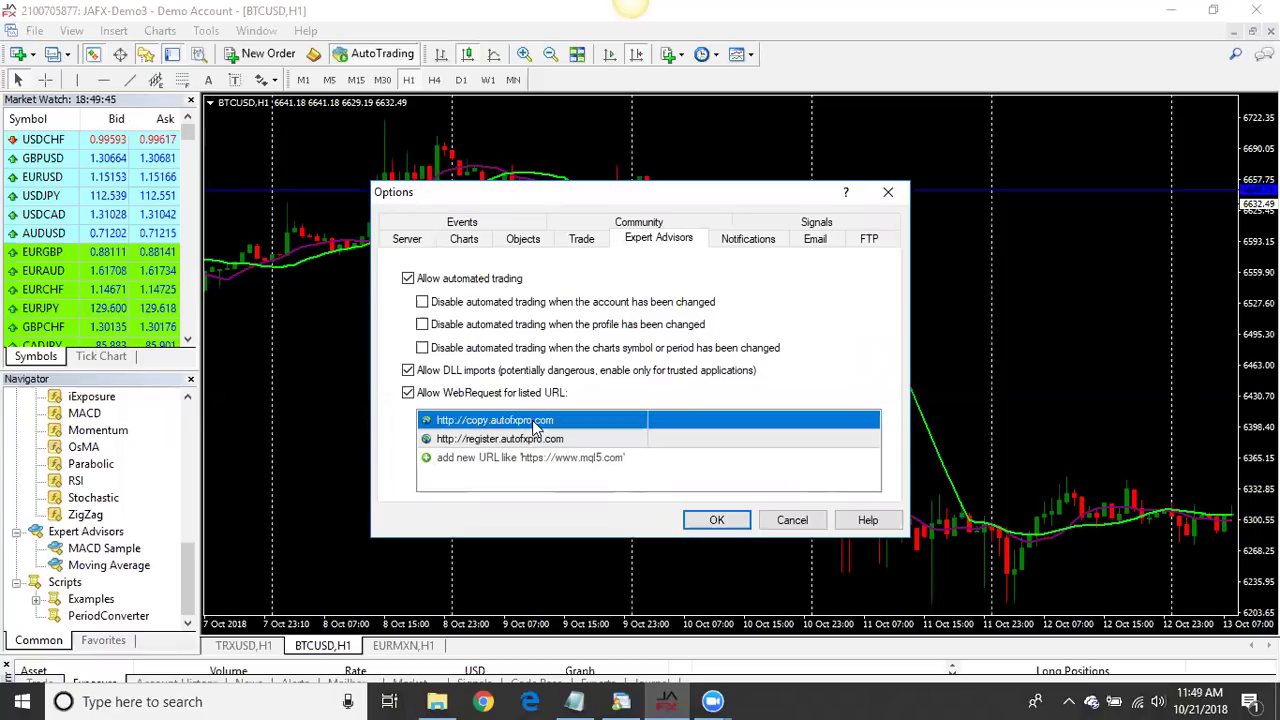
left_click(534, 420)
key("BackSpace")
left_click(718, 521)
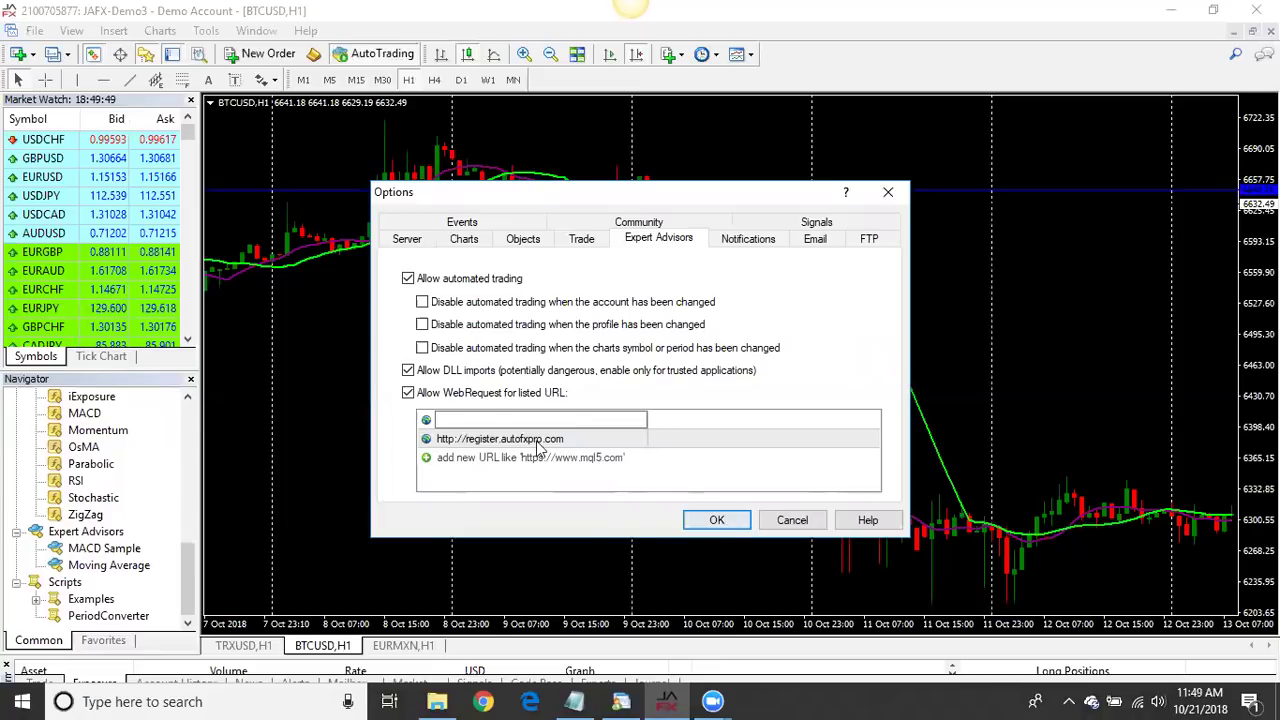
left_click(210, 31)
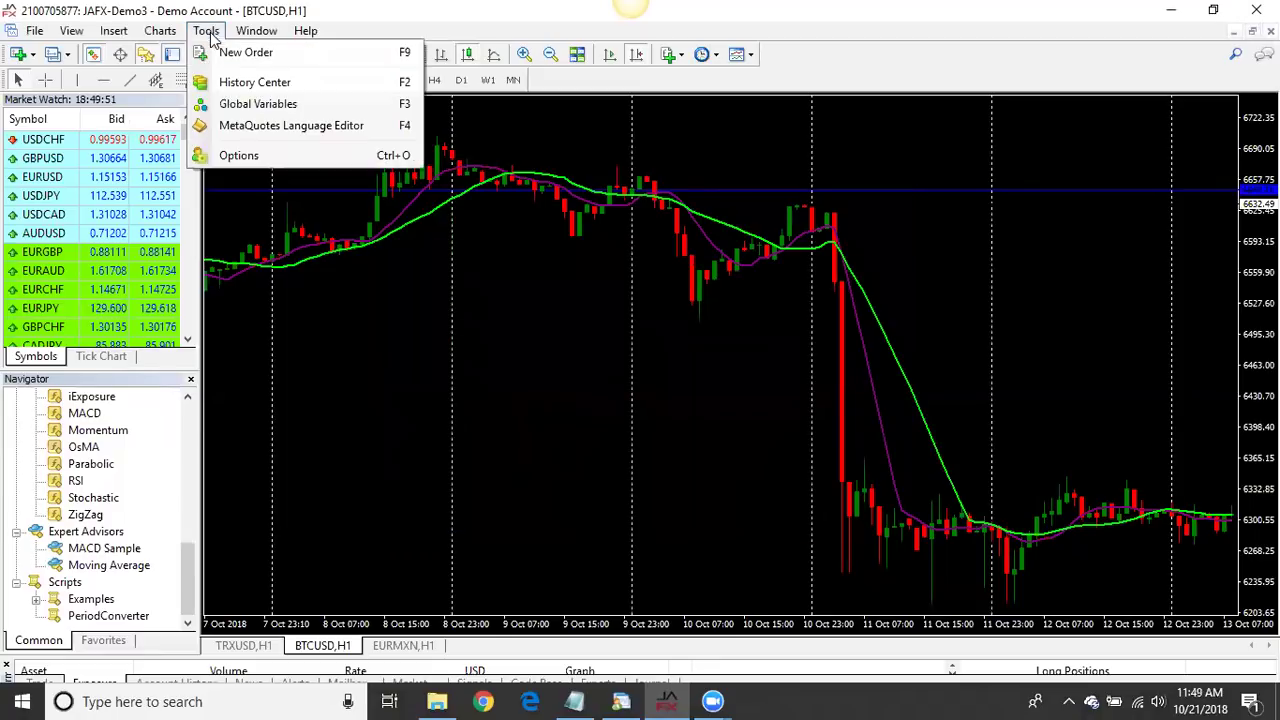
left_click(244, 155)
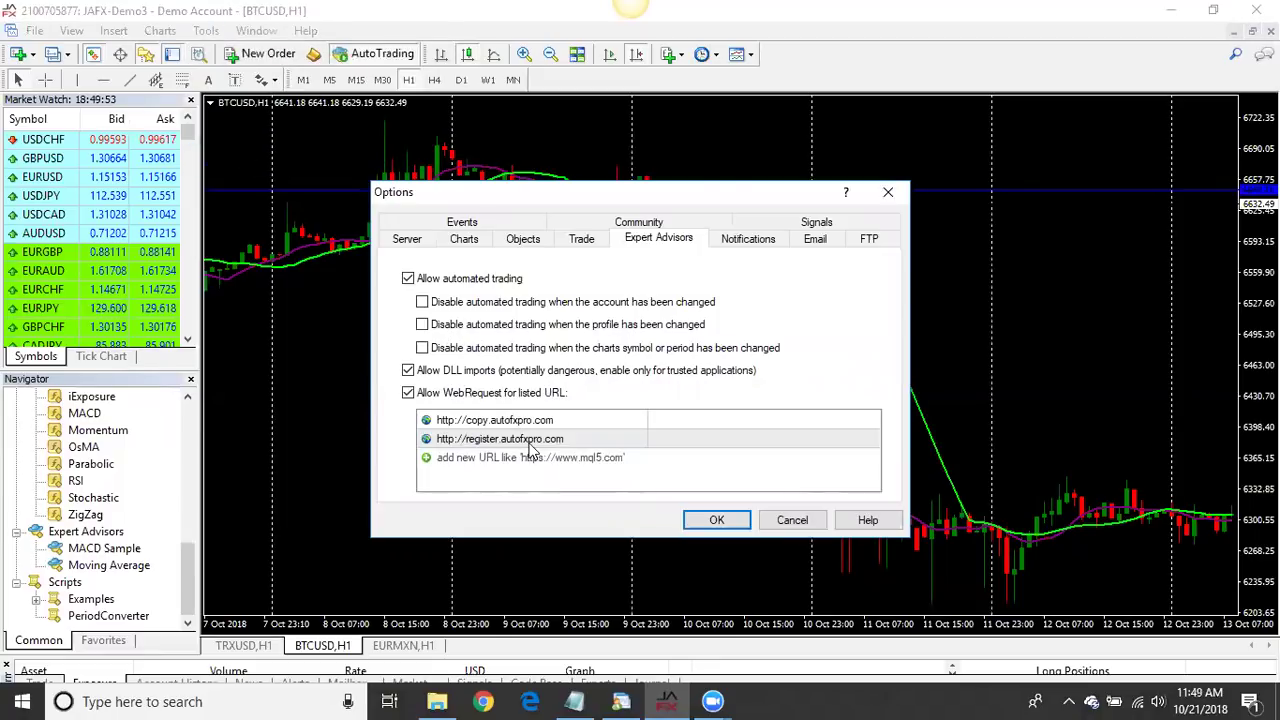
left_click(535, 441)
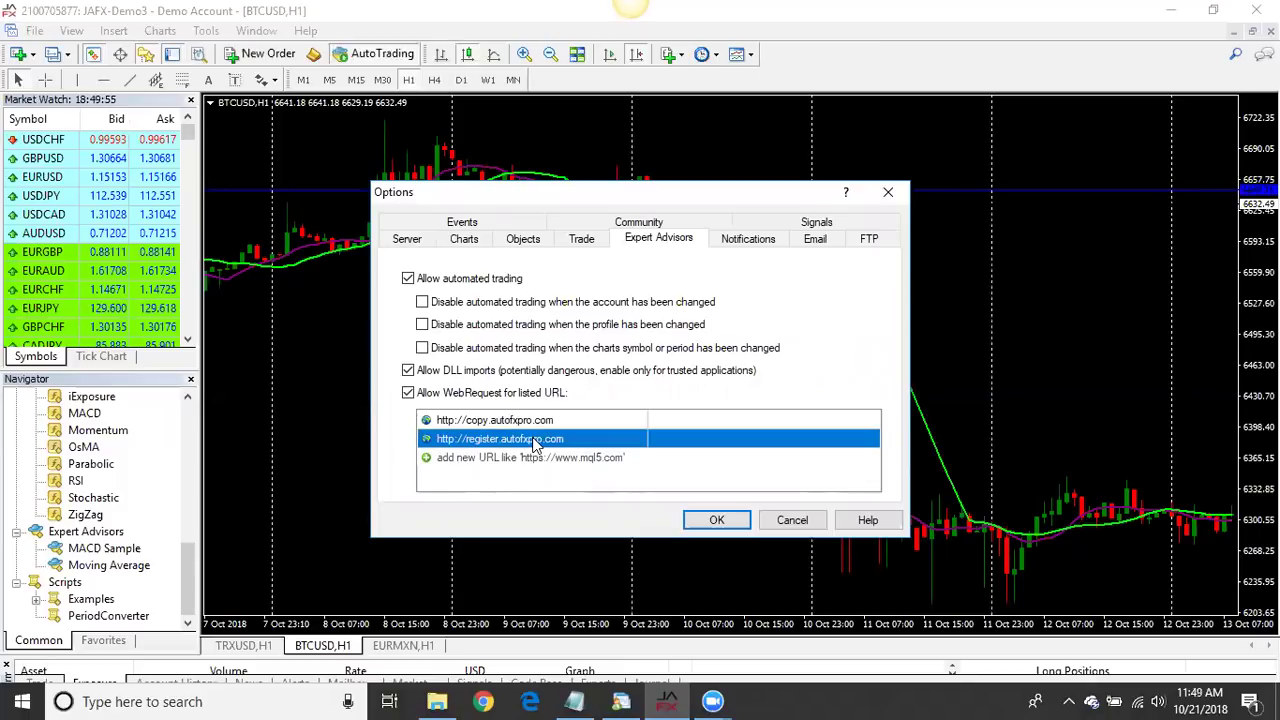
left_click(535, 438)
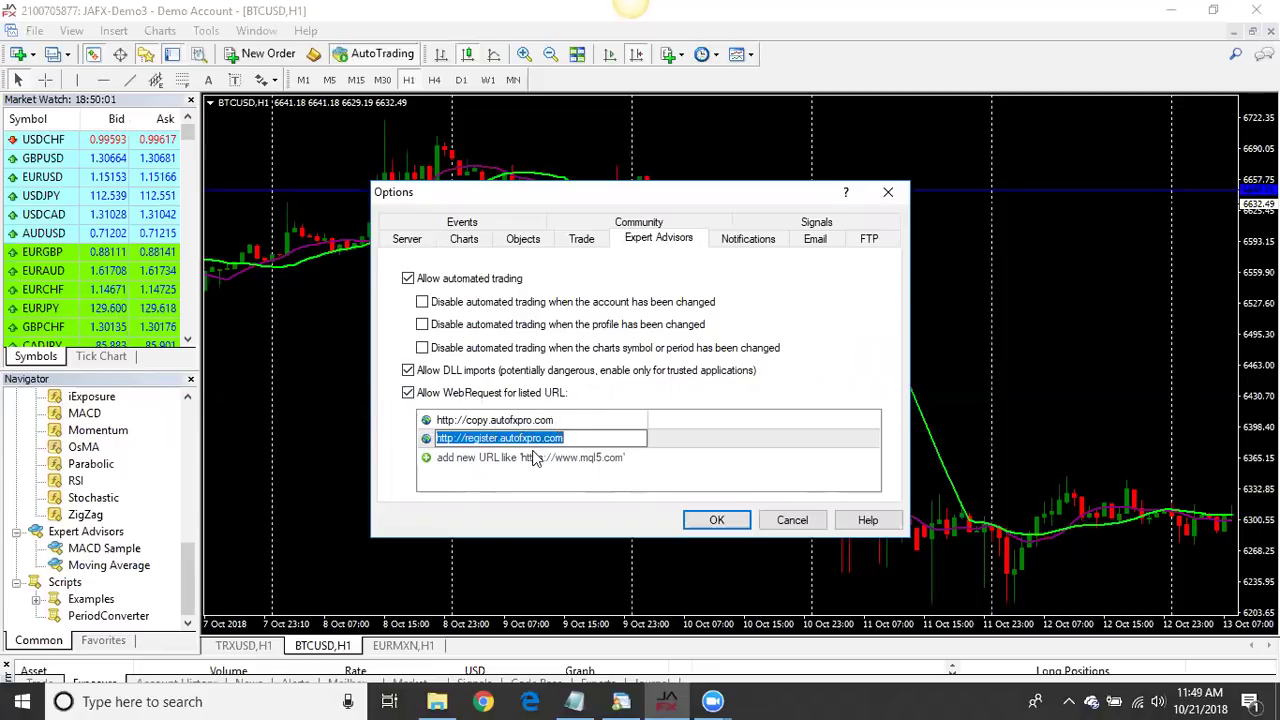
left_click(576, 701)
left_click_drag(603, 238, 385, 214)
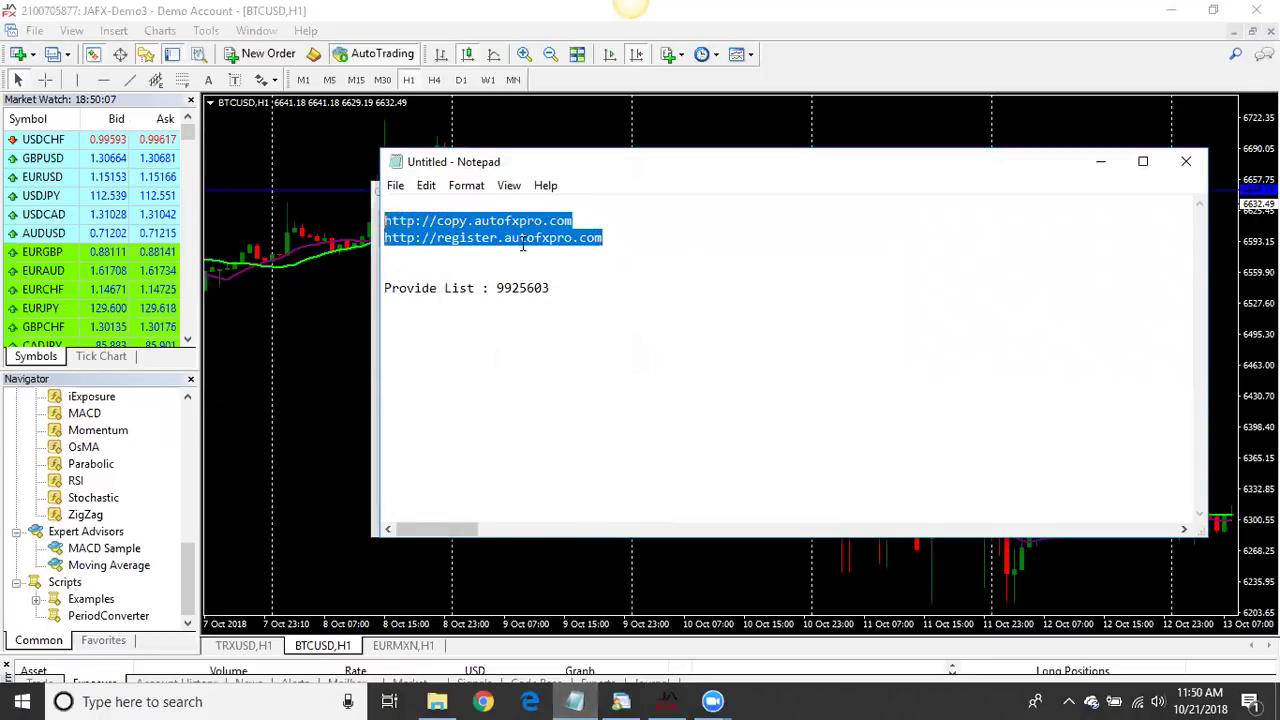
left_click(633, 250)
left_click(591, 220)
key("Return")
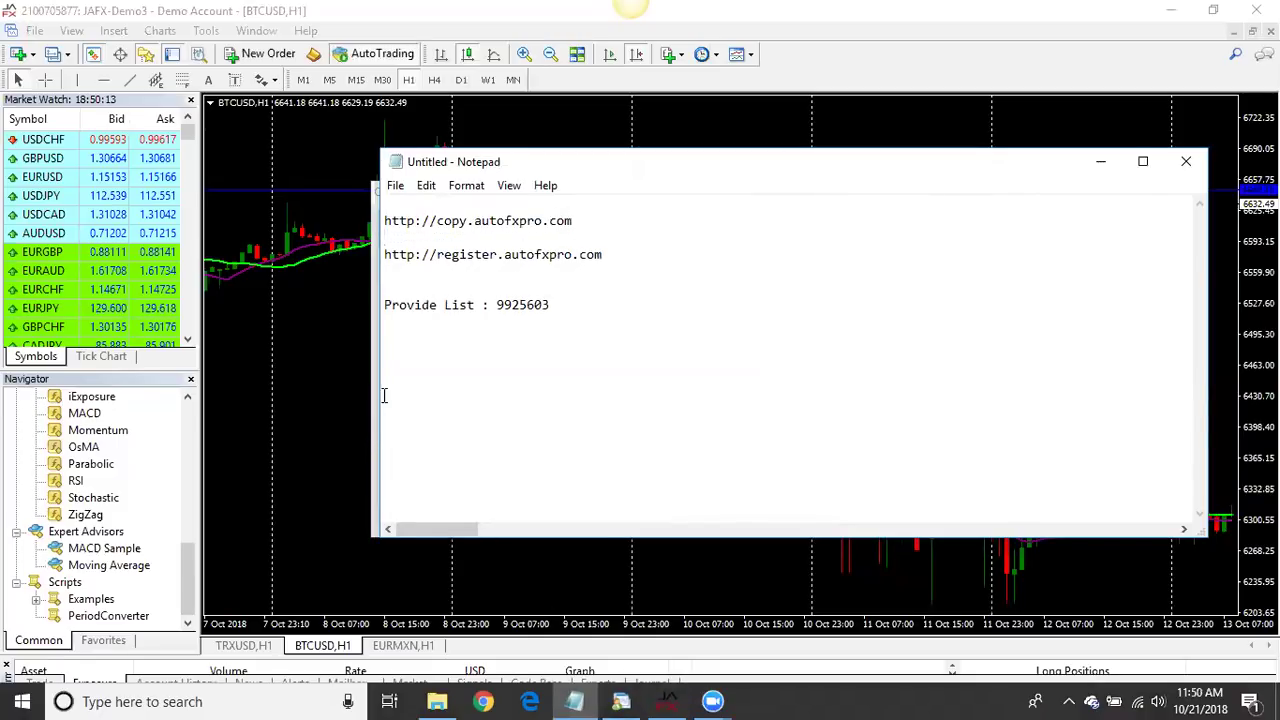
Return from Notepad to the terminal and confirm the Expert Advisors options with both autofxpro.com URLs listed.
left_click(1100, 162)
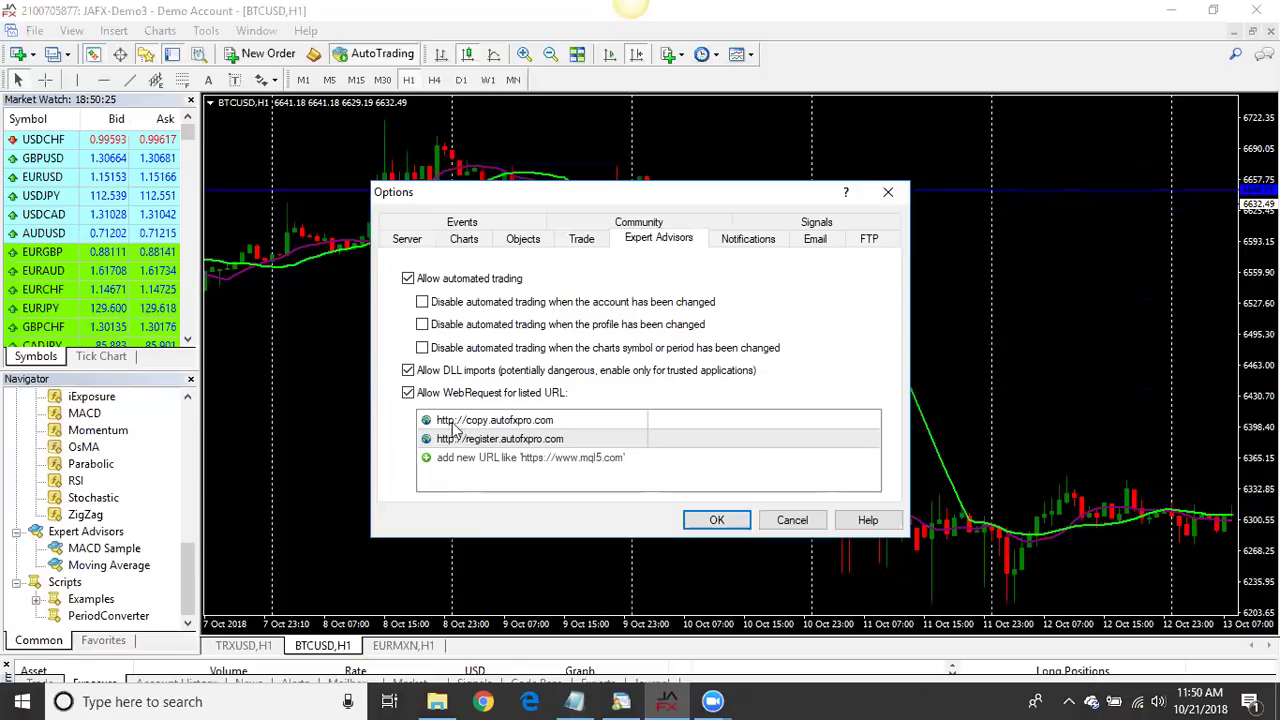
left_click(716, 521)
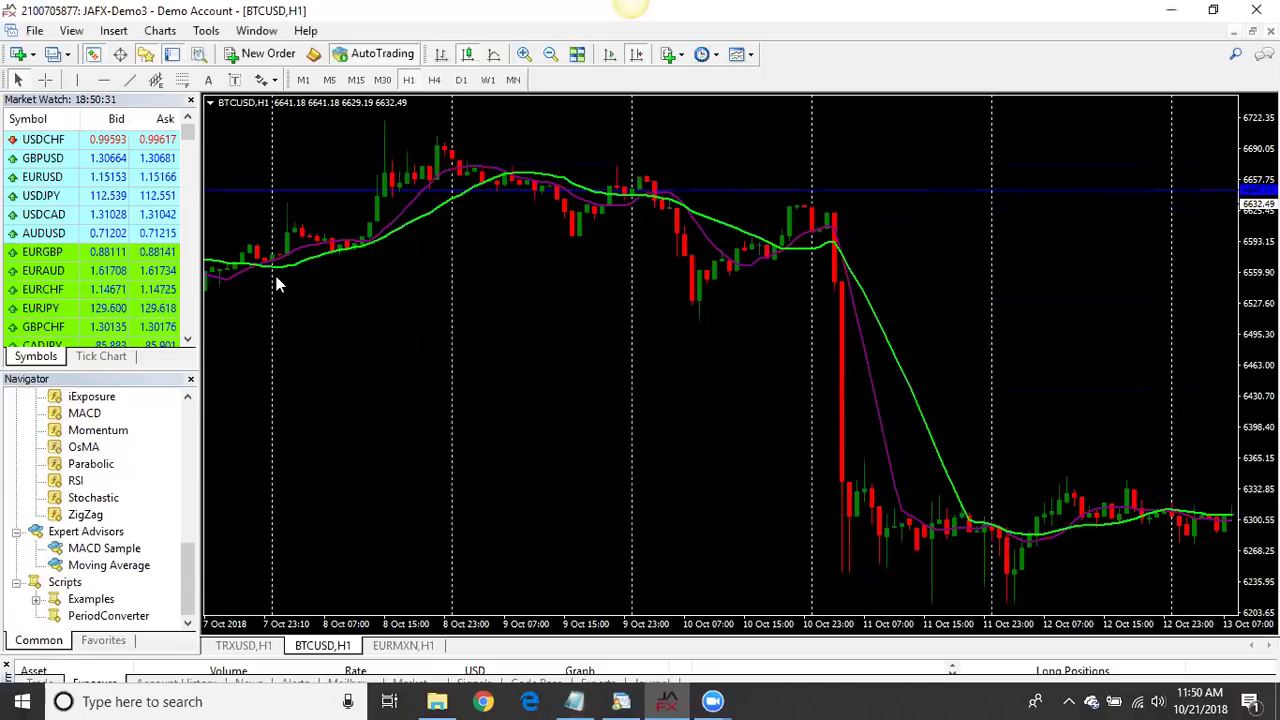
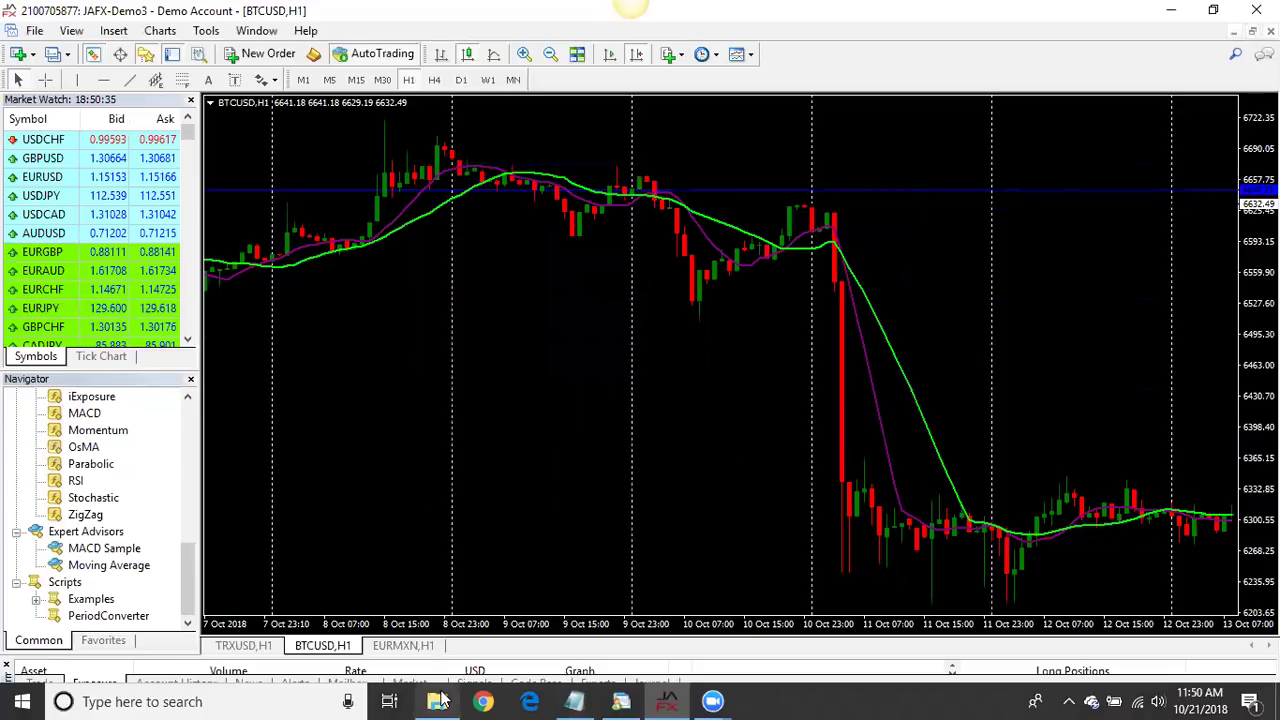
Copy all files from the PRP zip archive in the PaydayClassified folder, and minimize the File Explorer window.
left_click(440, 700)
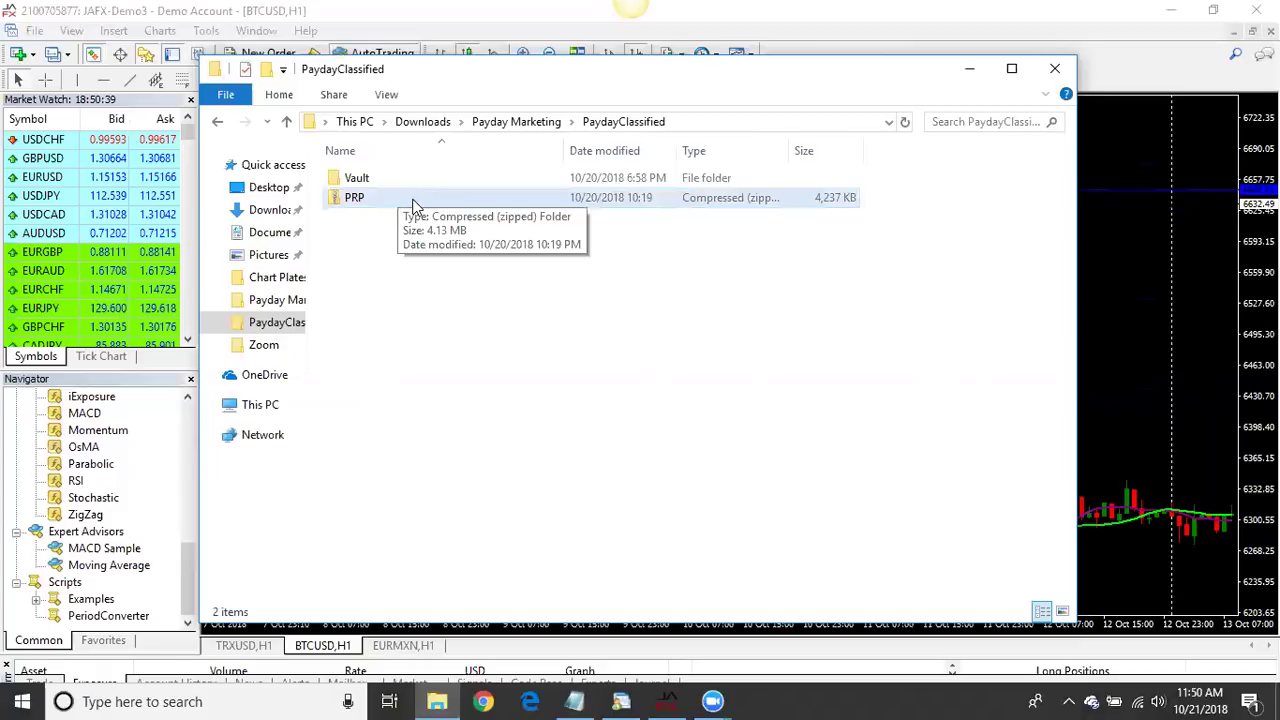
left_click(415, 206)
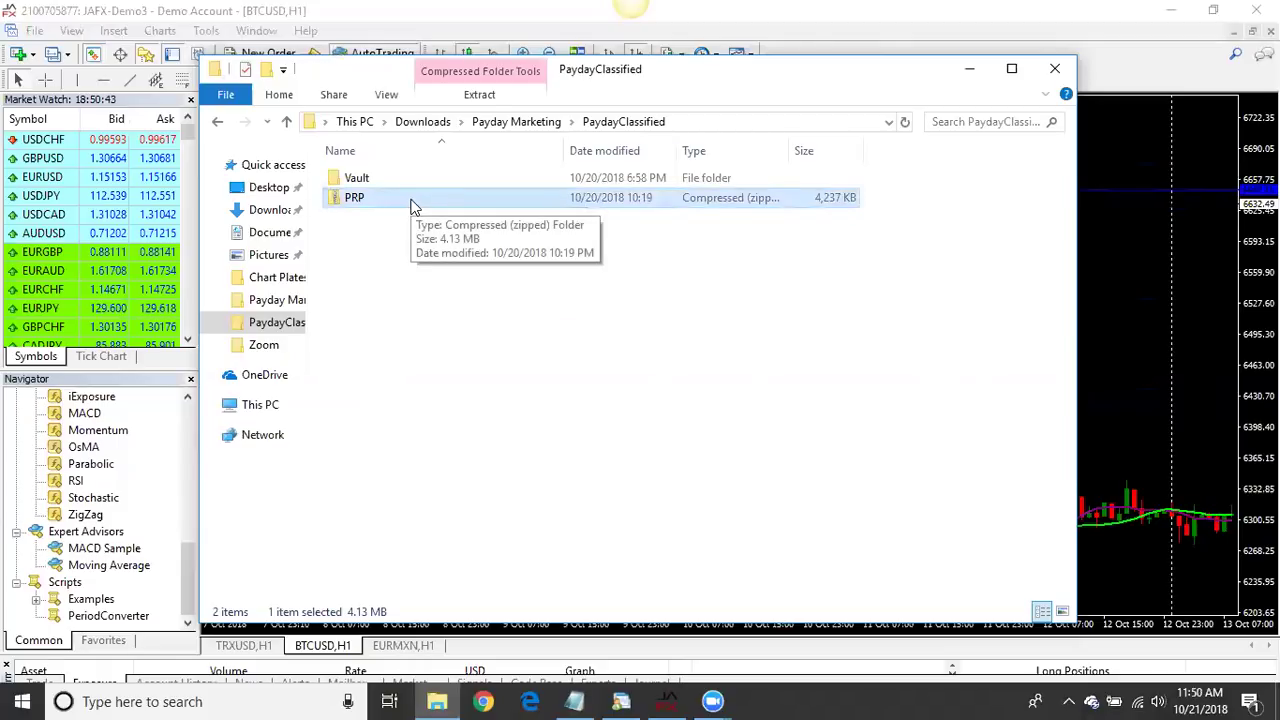
double_click(415, 206)
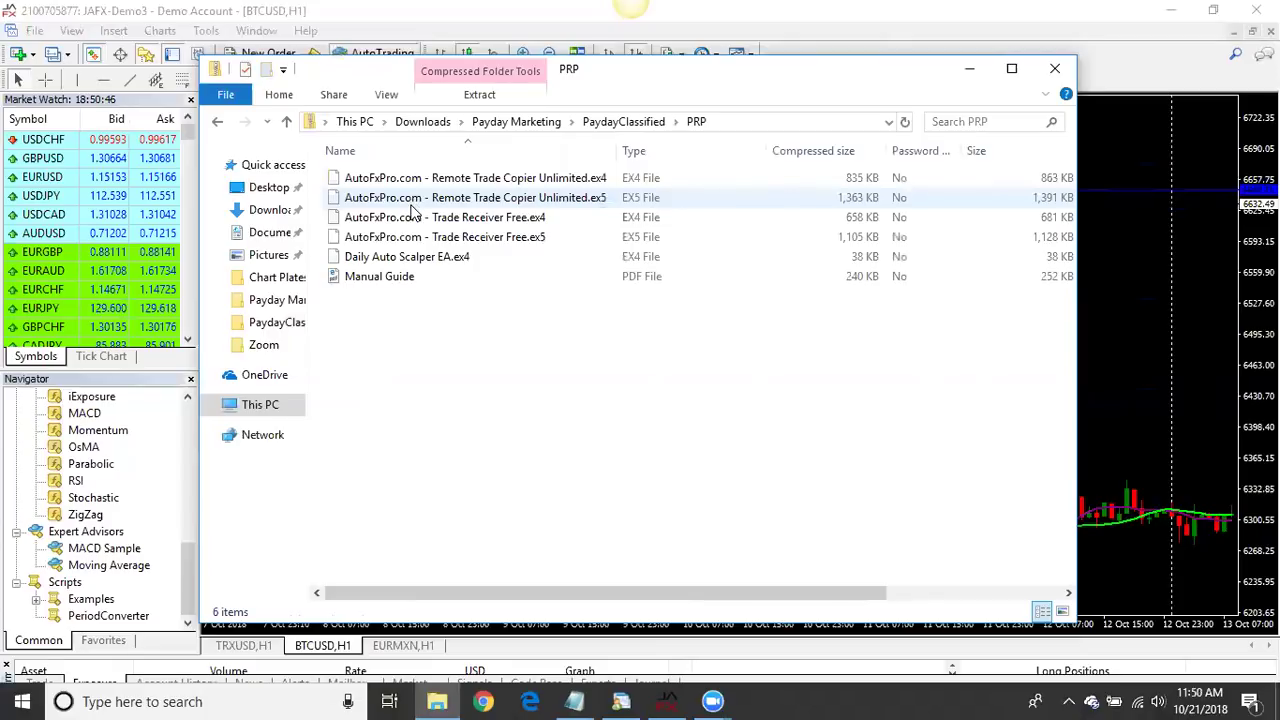
left_click_drag(437, 302, 348, 180)
right_click(350, 185)
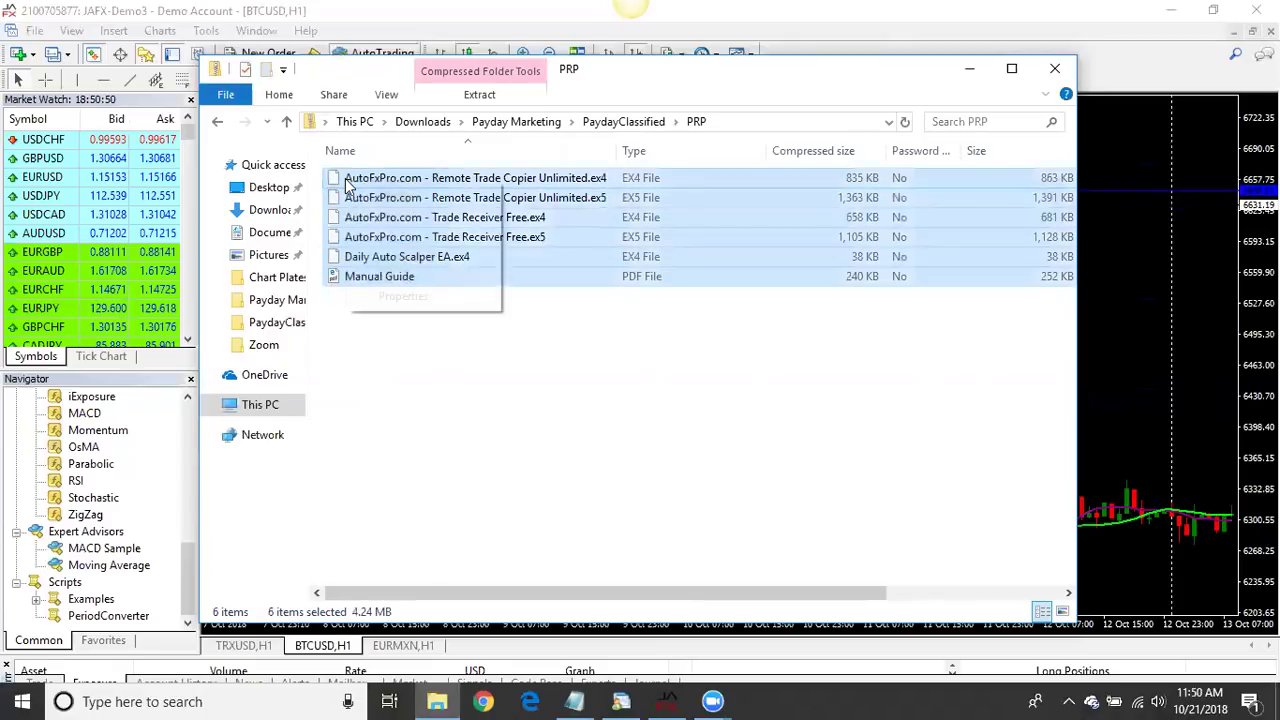
left_click(392, 243)
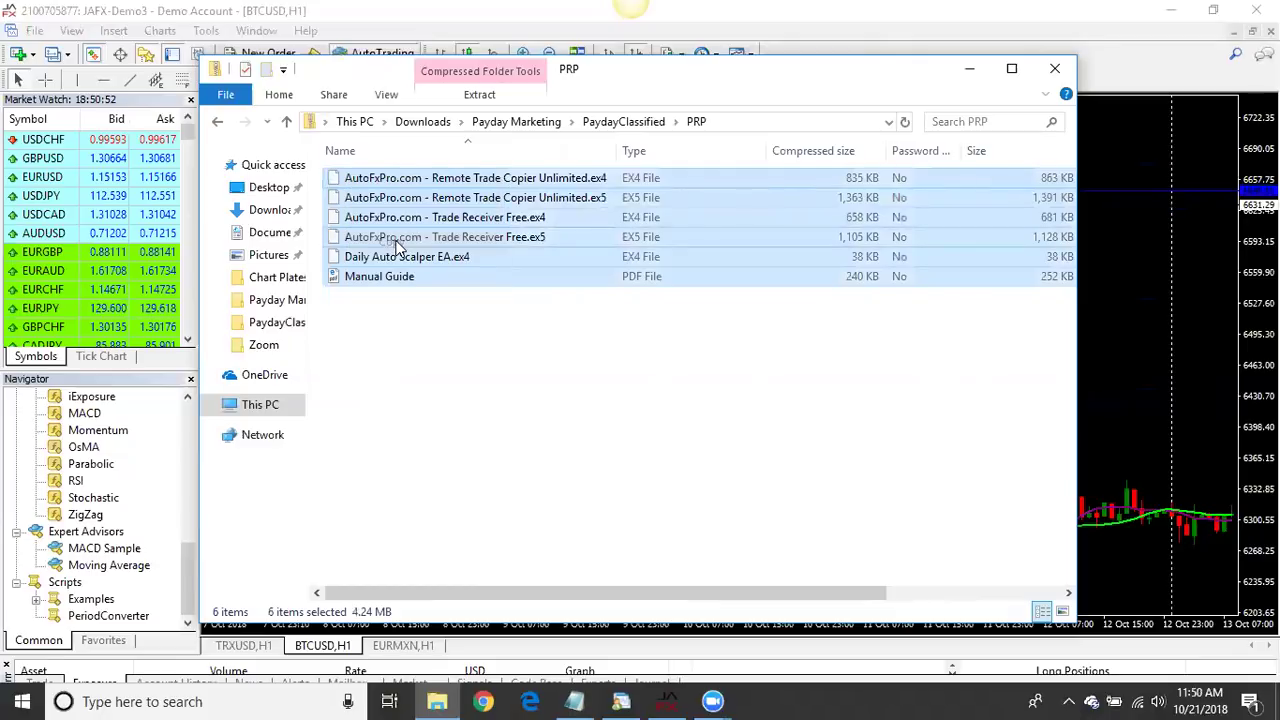
left_click(968, 68)
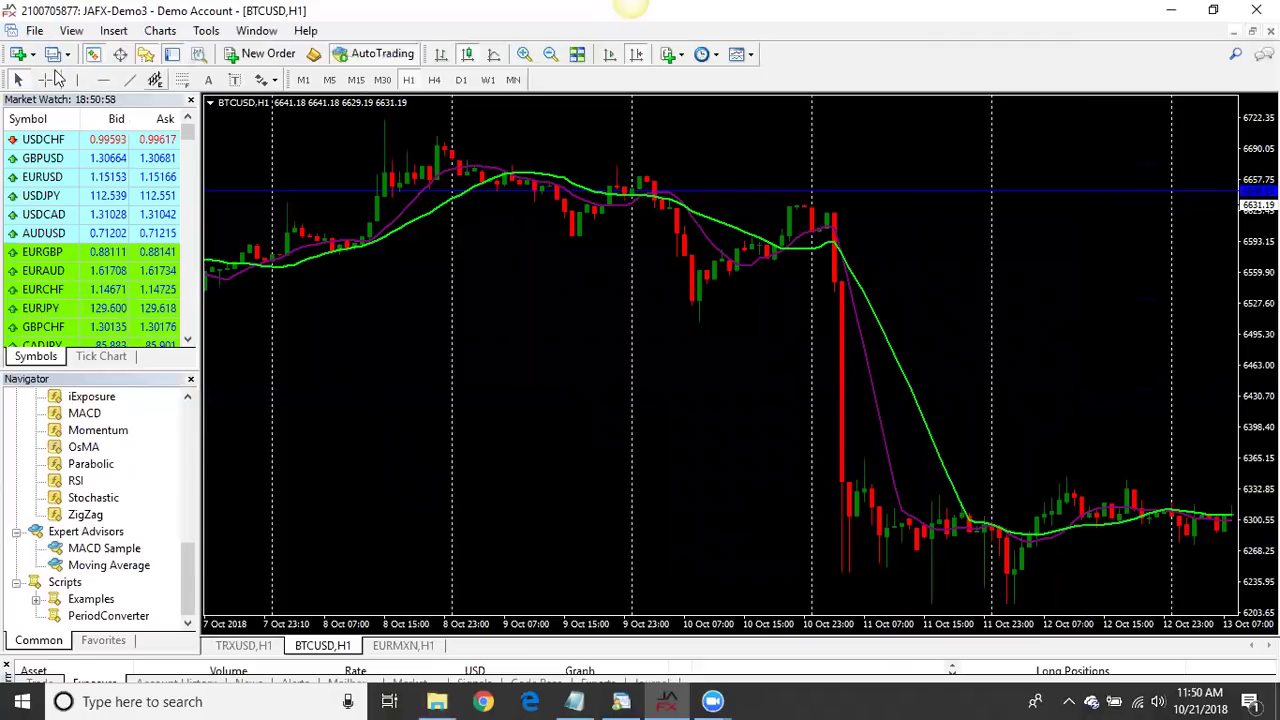
Open the trading terminal's data folder and paste the copied files into MQL4\Experts.
left_click(35, 30)
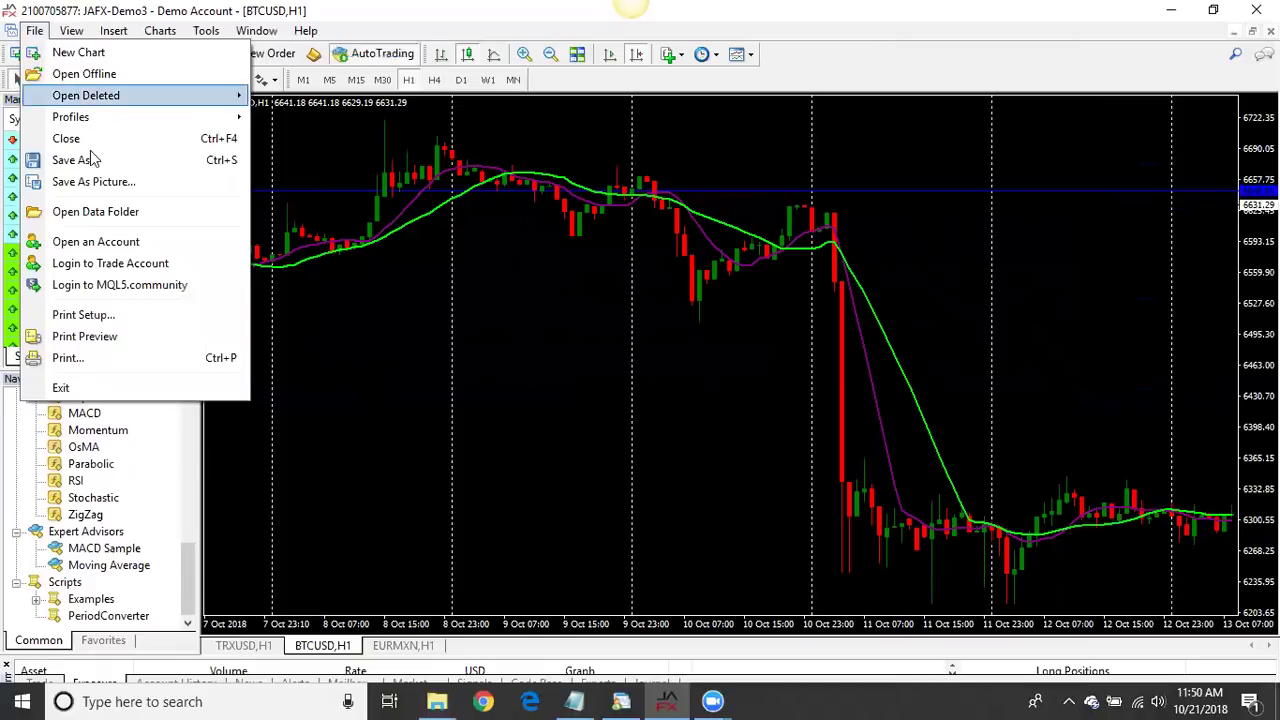
left_click(125, 212)
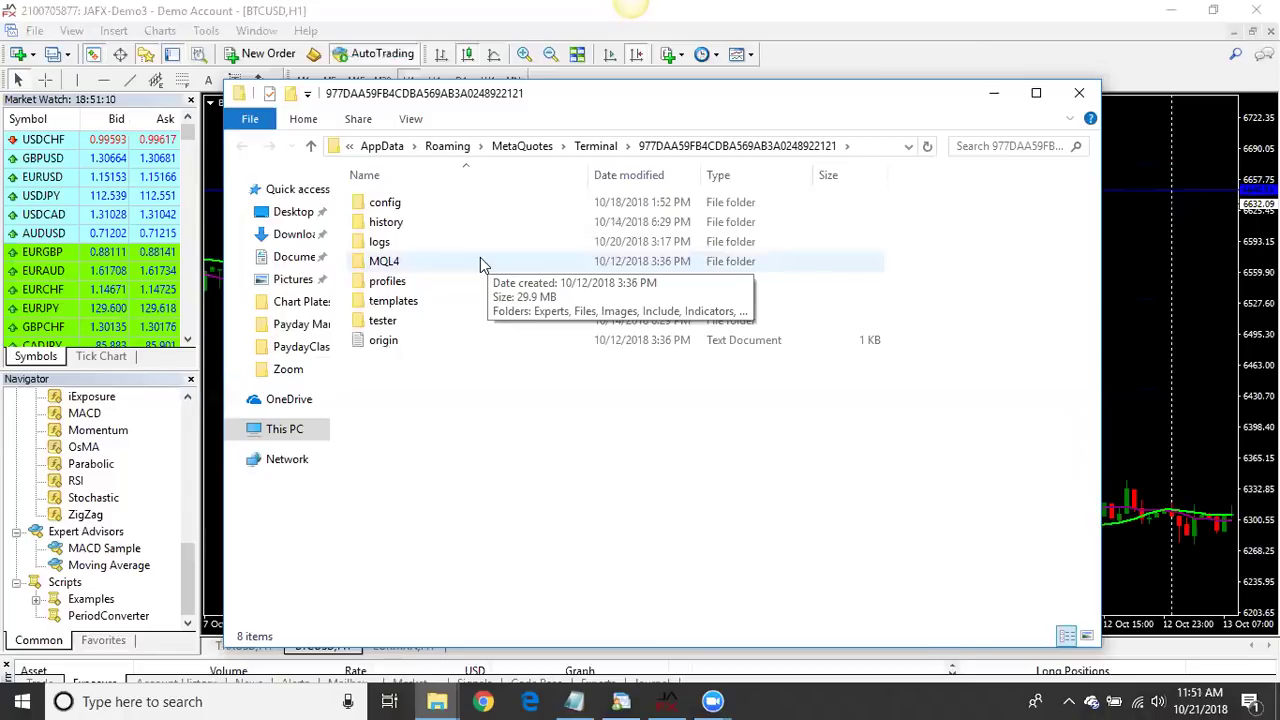
double_click(480, 261)
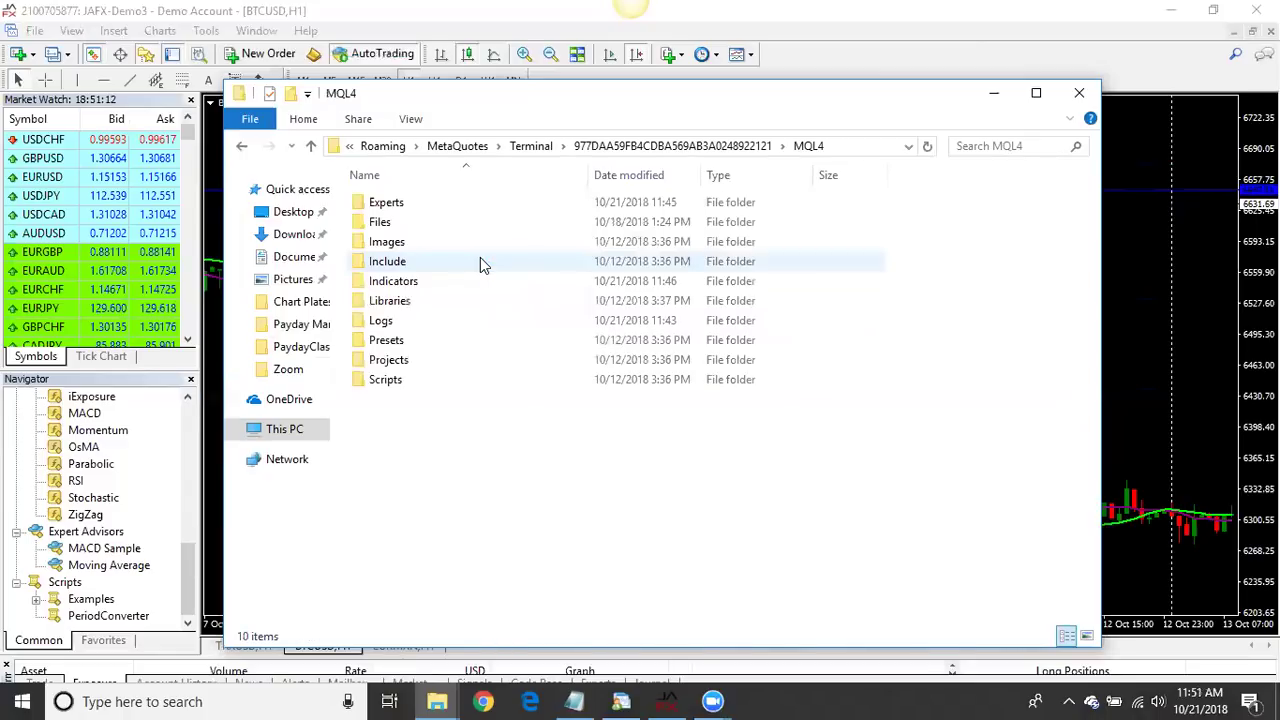
double_click(422, 203)
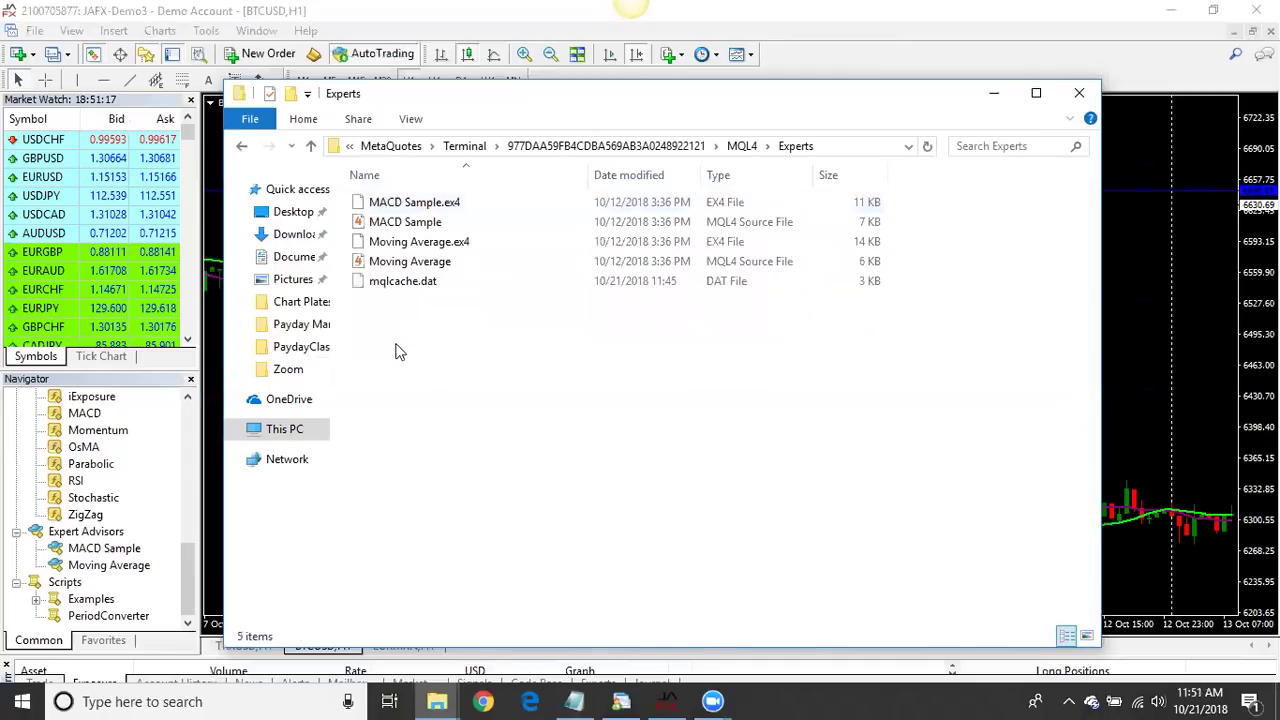
right_click(396, 331)
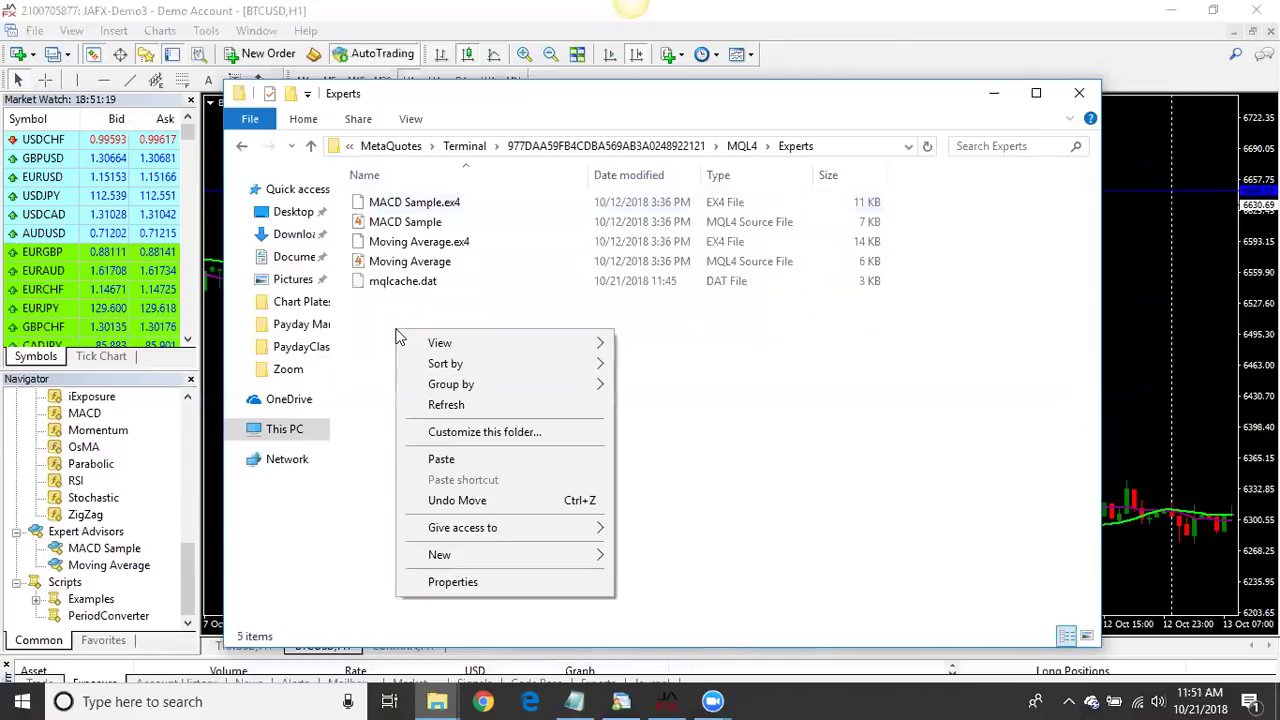
left_click(455, 460)
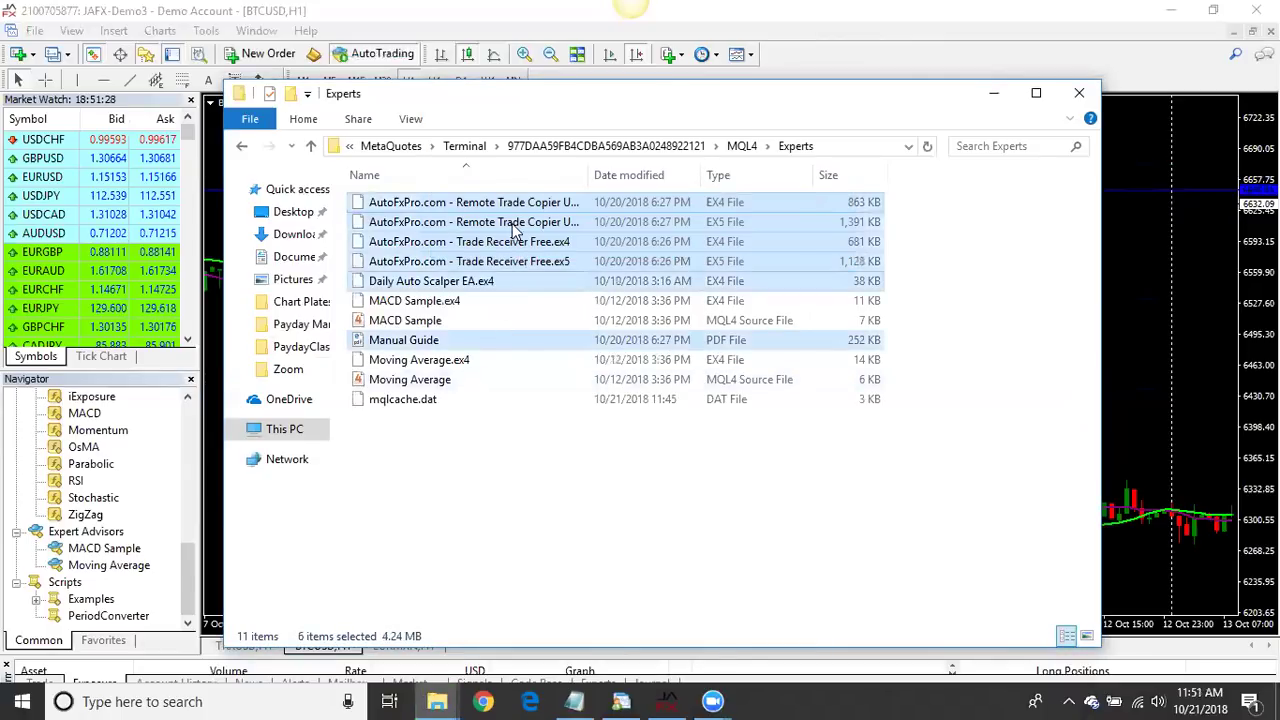
Adjust the Name column to read the pasted files' full names, and open the Manual Guide PDF.
left_click_drag(587, 175, 638, 175)
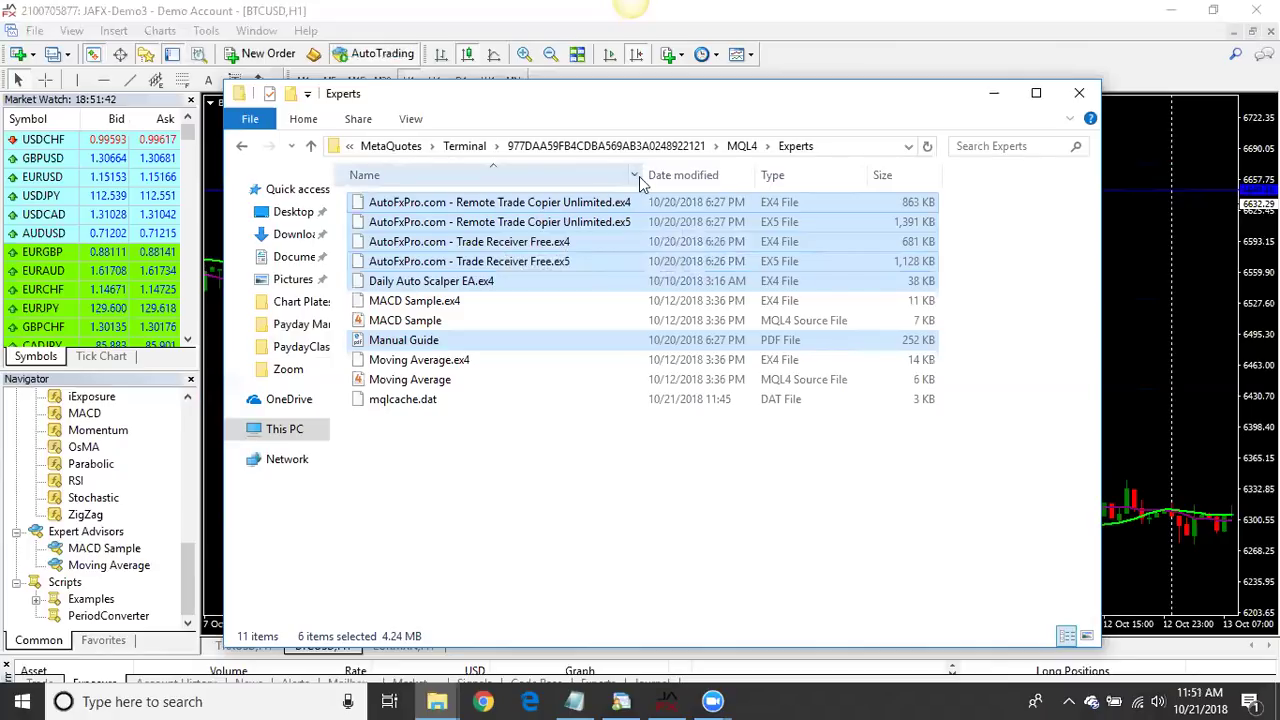
left_click_drag(594, 176, 597, 177)
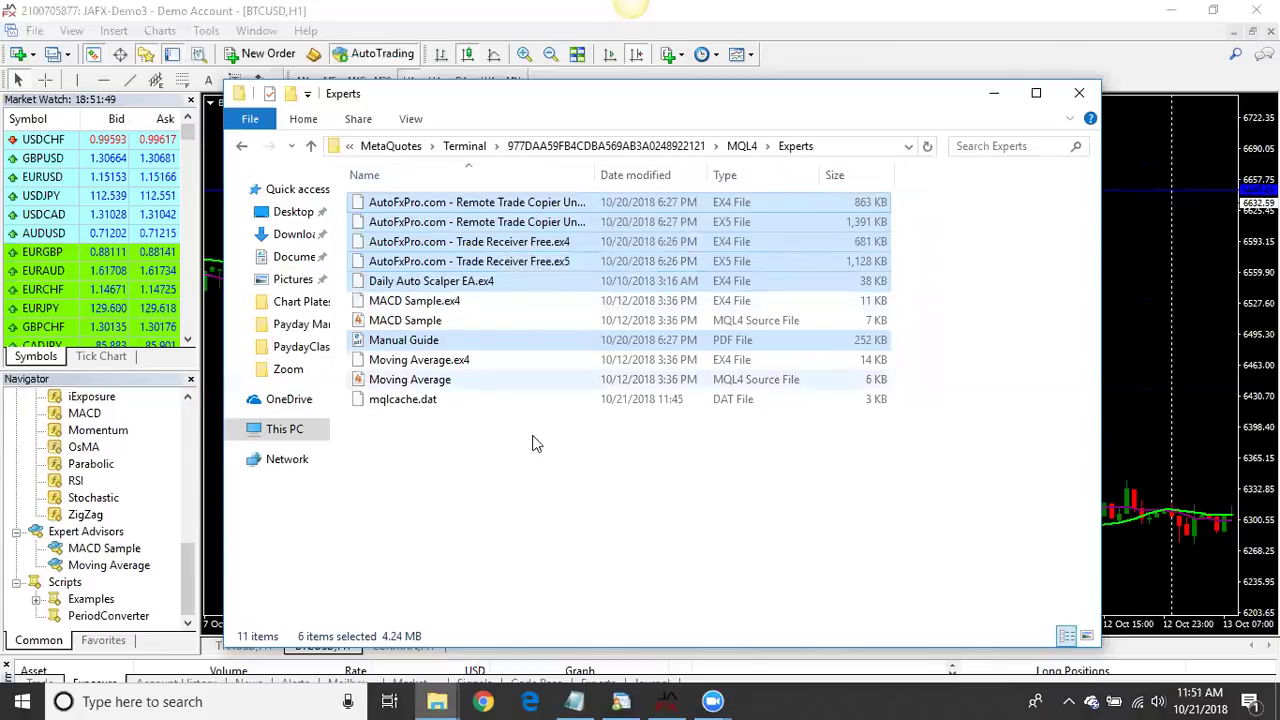
left_click_drag(425, 340, 425, 340)
right_click(425, 340)
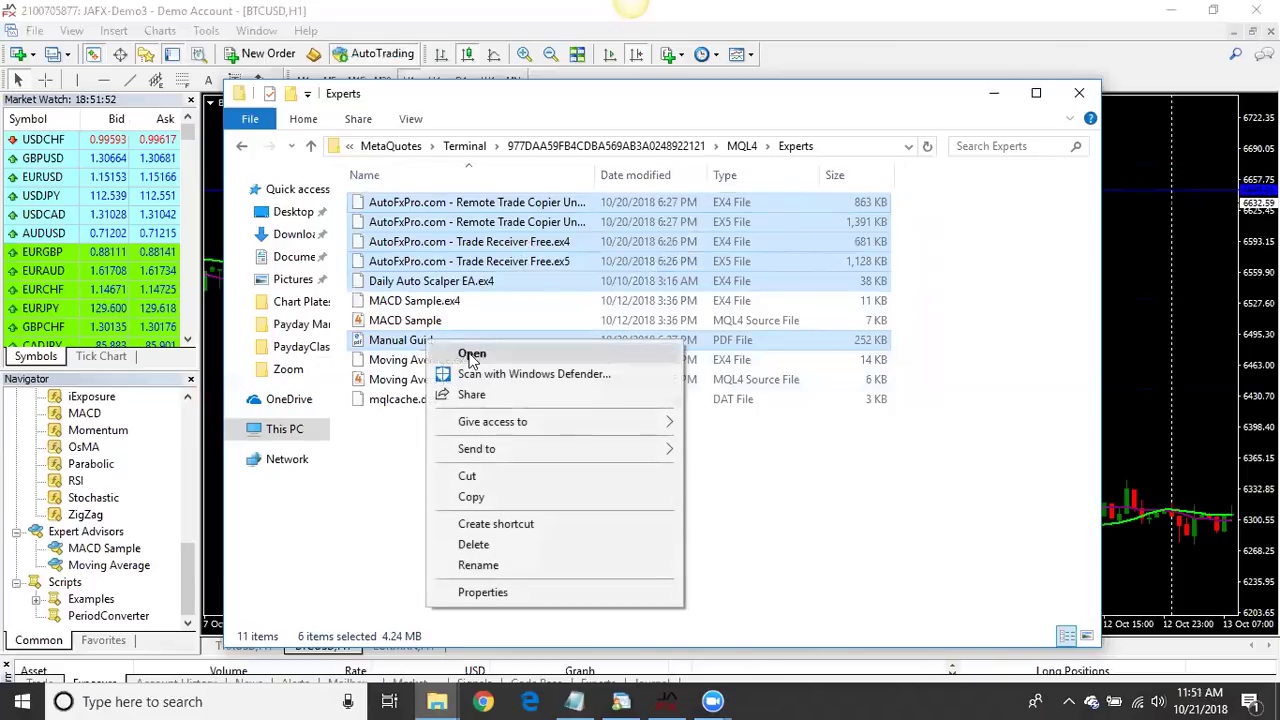
left_click(472, 356)
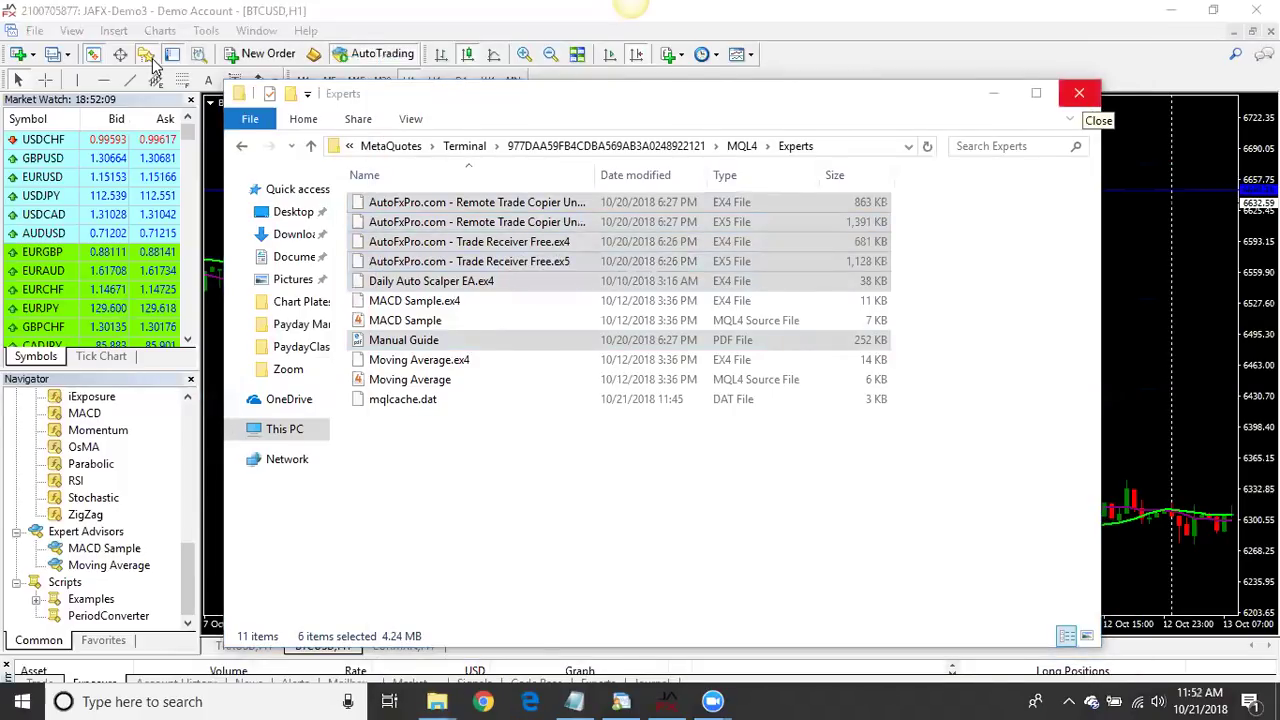
Close the Experts folder window and hide the terminal's Navigator.
key("alt+F4")
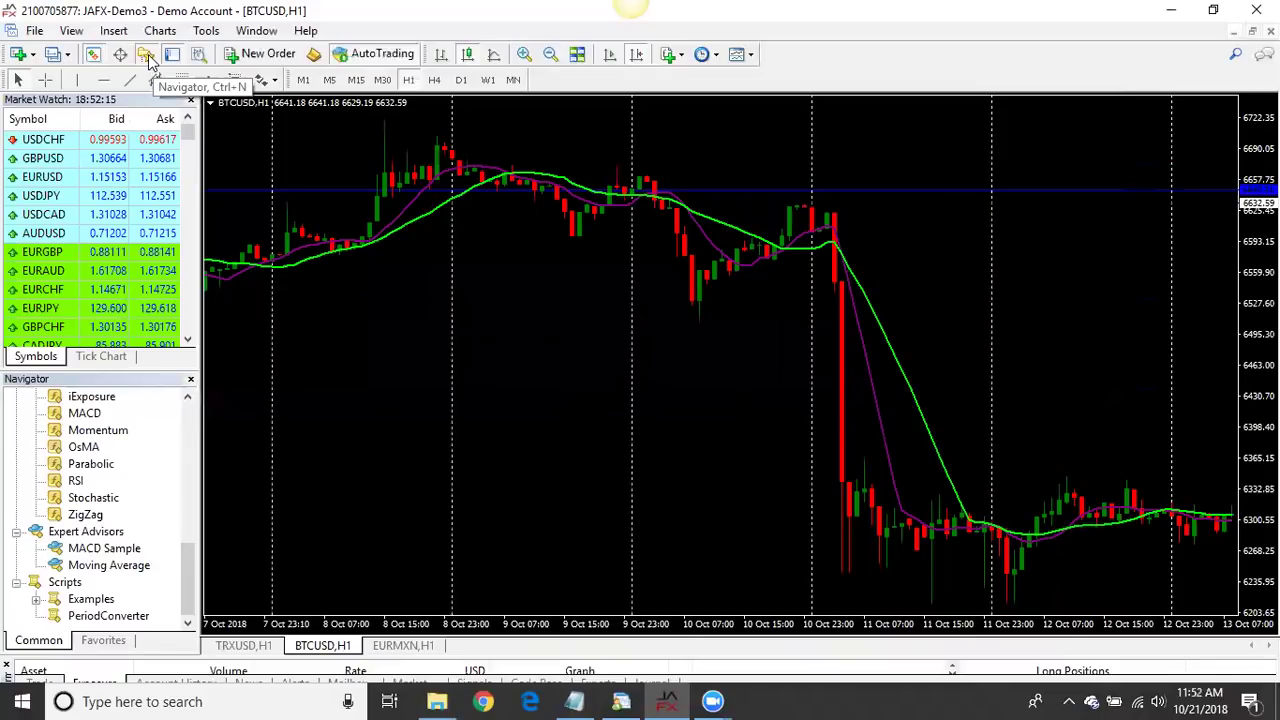
left_click(146, 56)
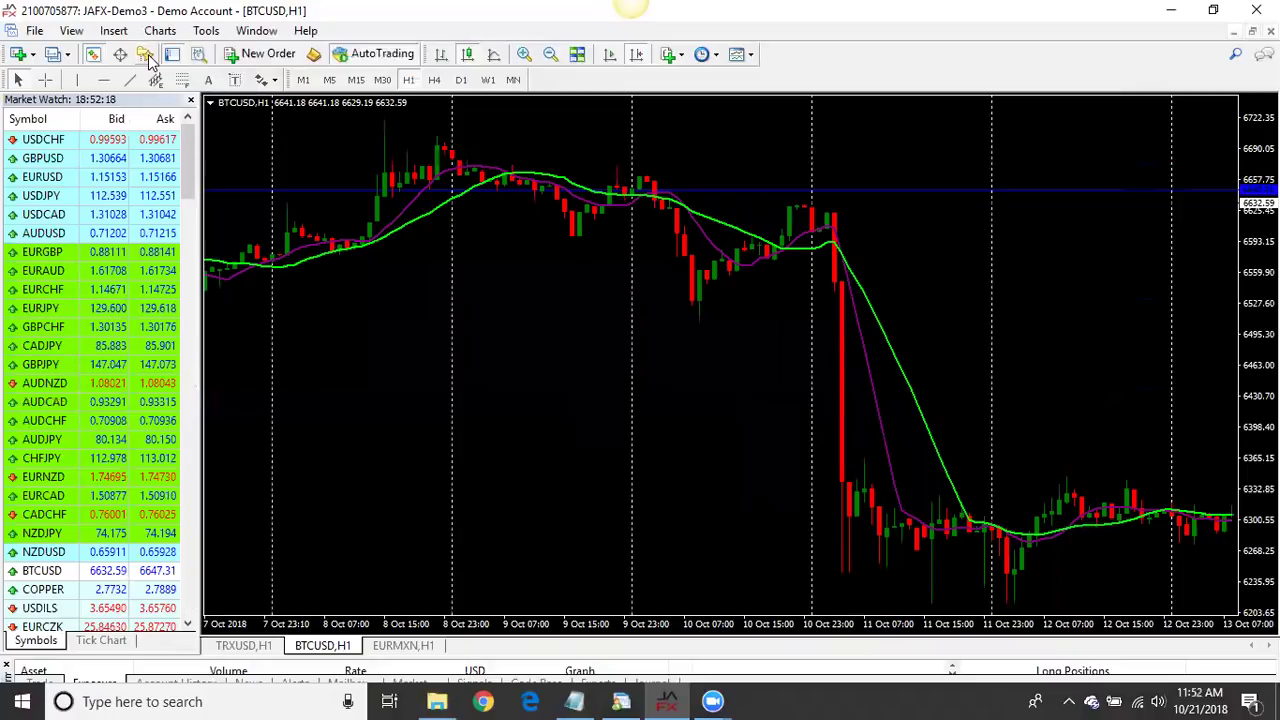
Show the Navigator in place of Market Watch, and refresh its list.
left_click(146, 56)
left_click(96, 60)
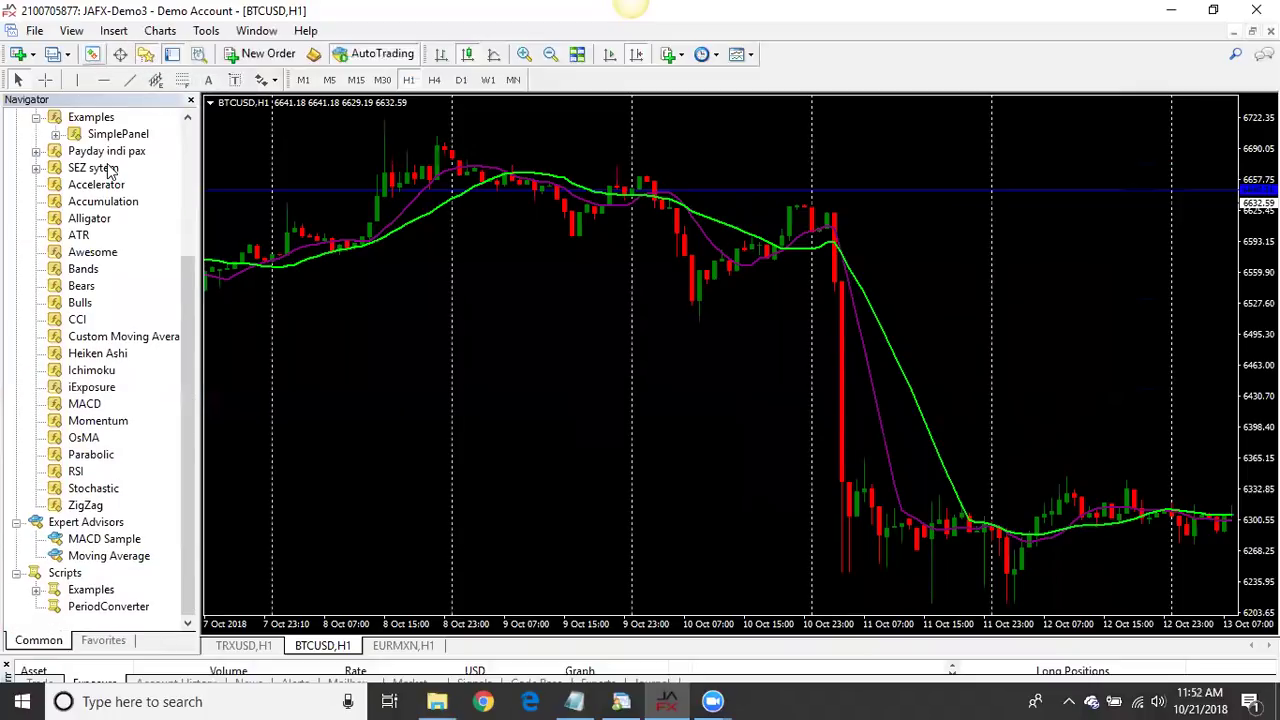
right_click(137, 374)
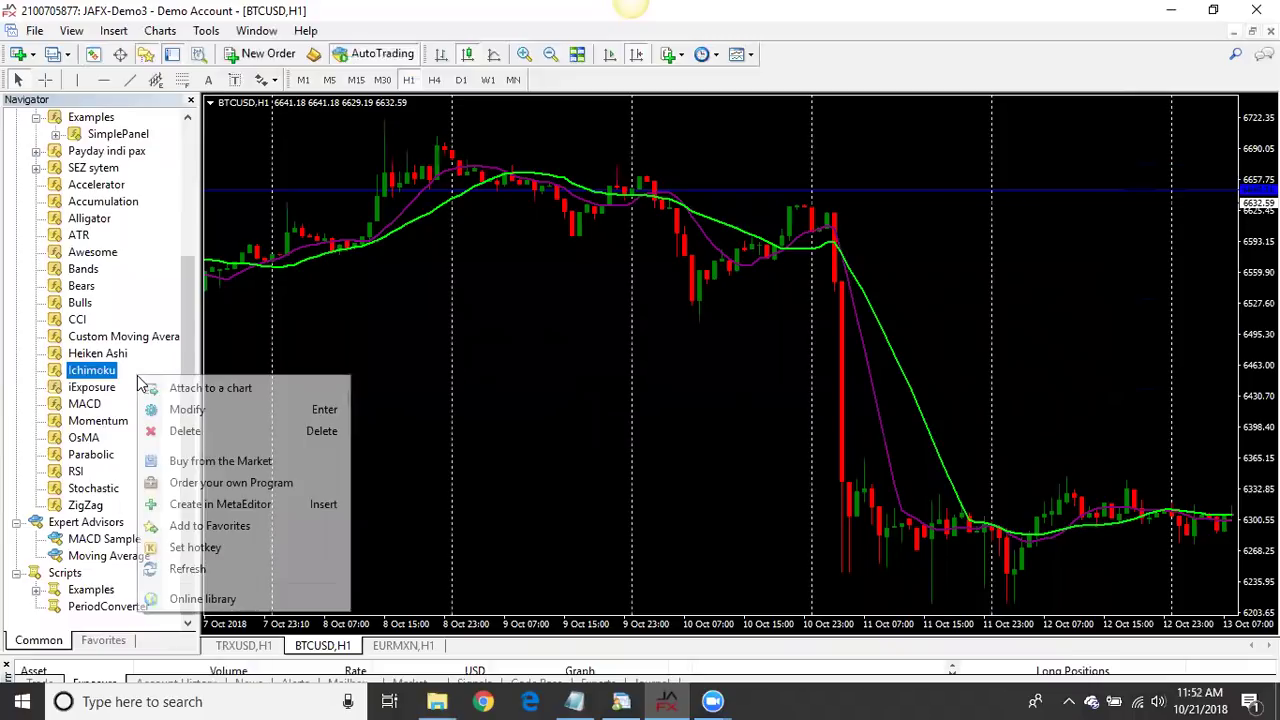
left_click(185, 570)
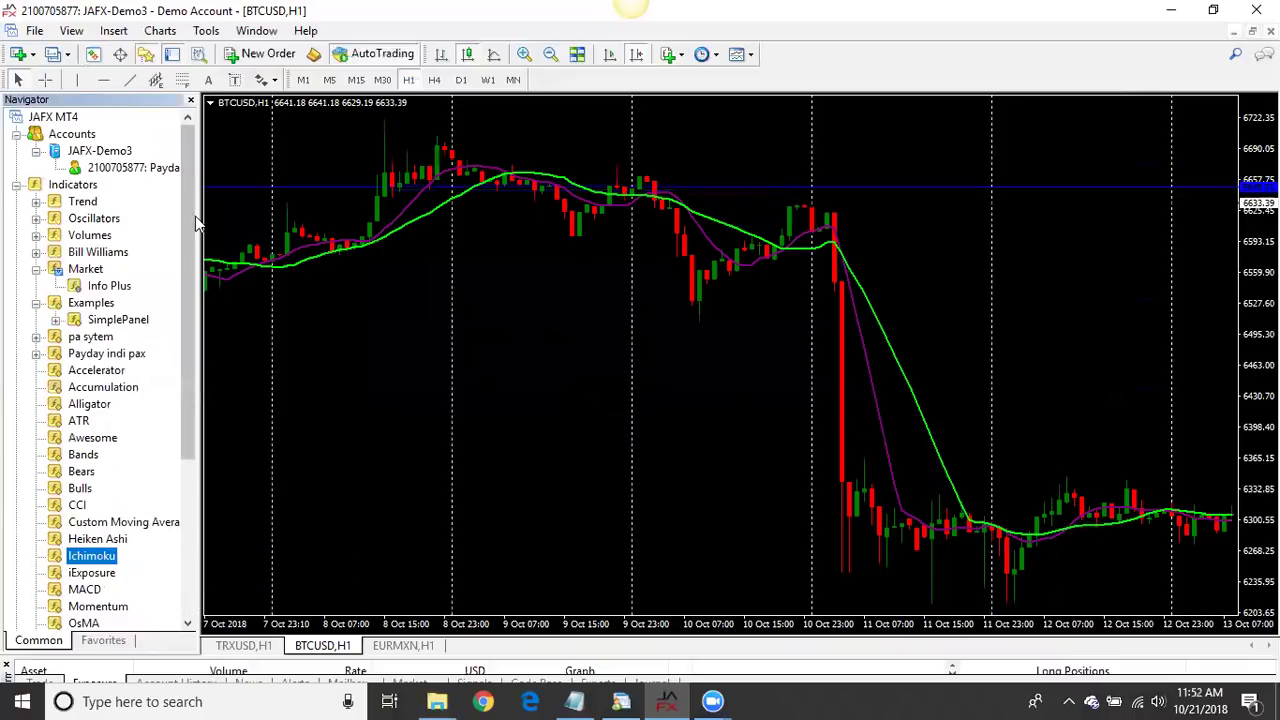
Widen the Navigator to read the full names of the AutoFxPro expert advisors.
scroll(171, 314, "down", 5)
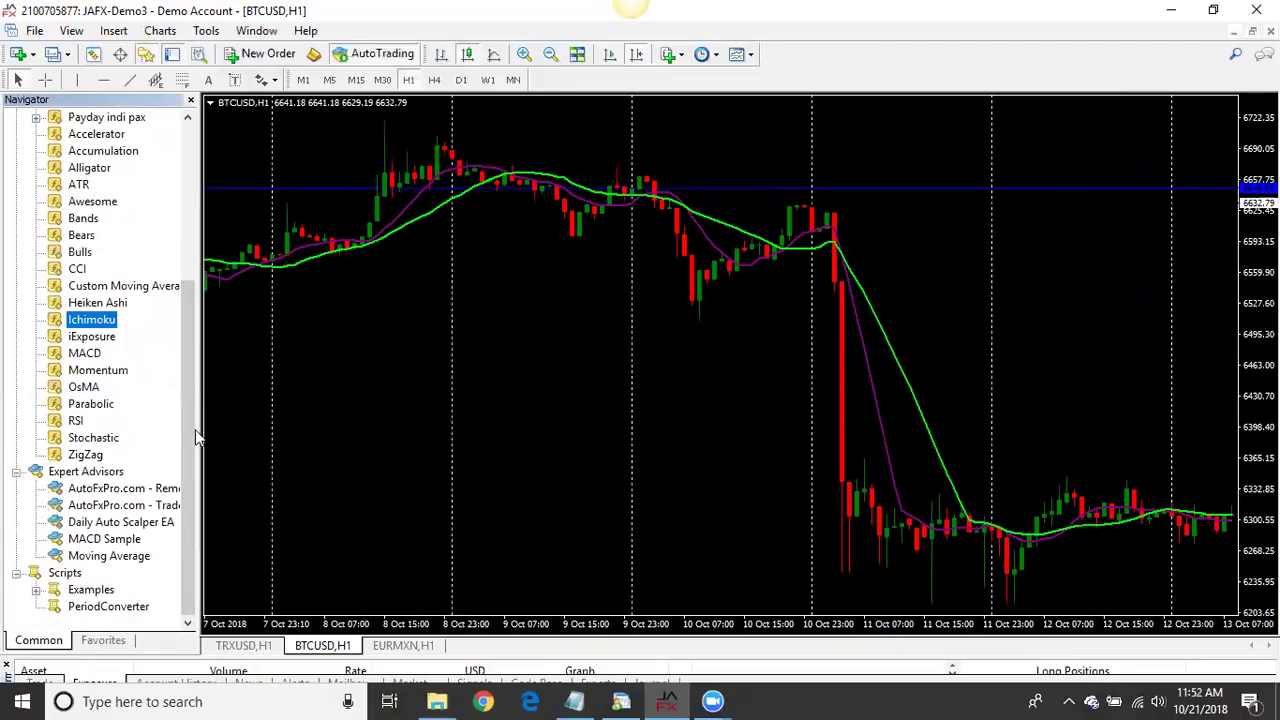
left_click_drag(197, 429, 214, 429)
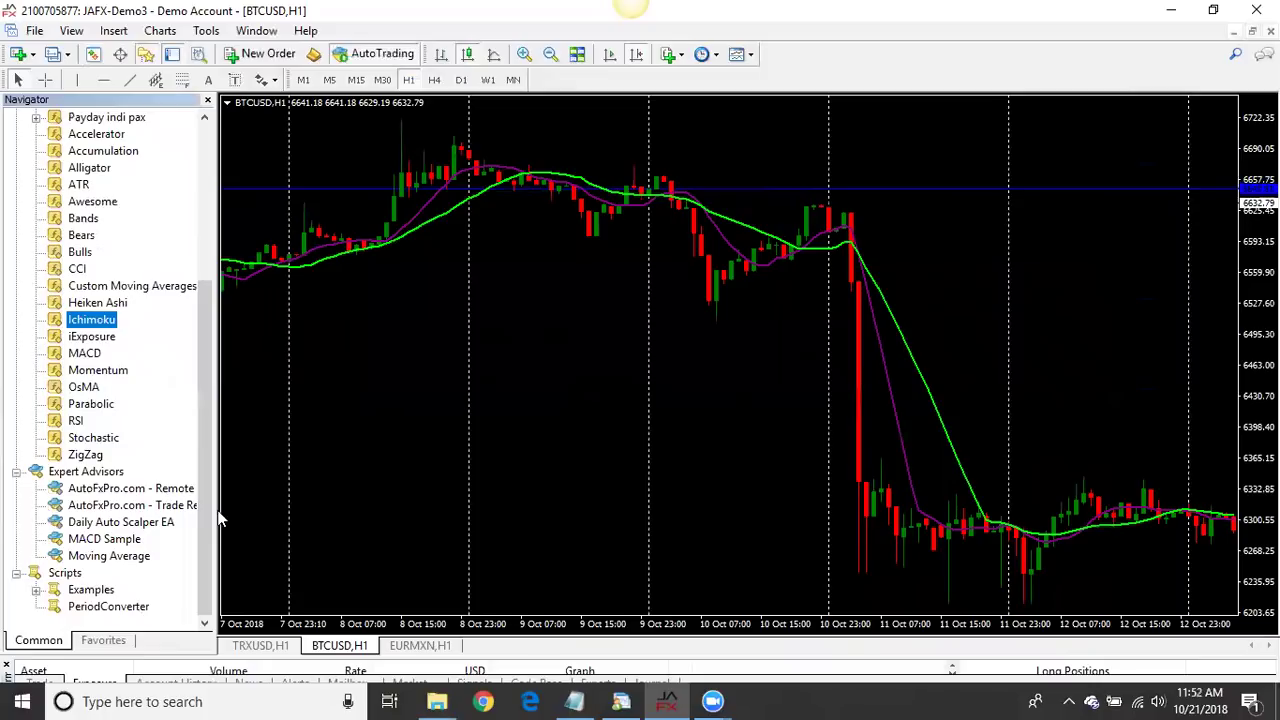
left_click_drag(210, 505, 258, 506)
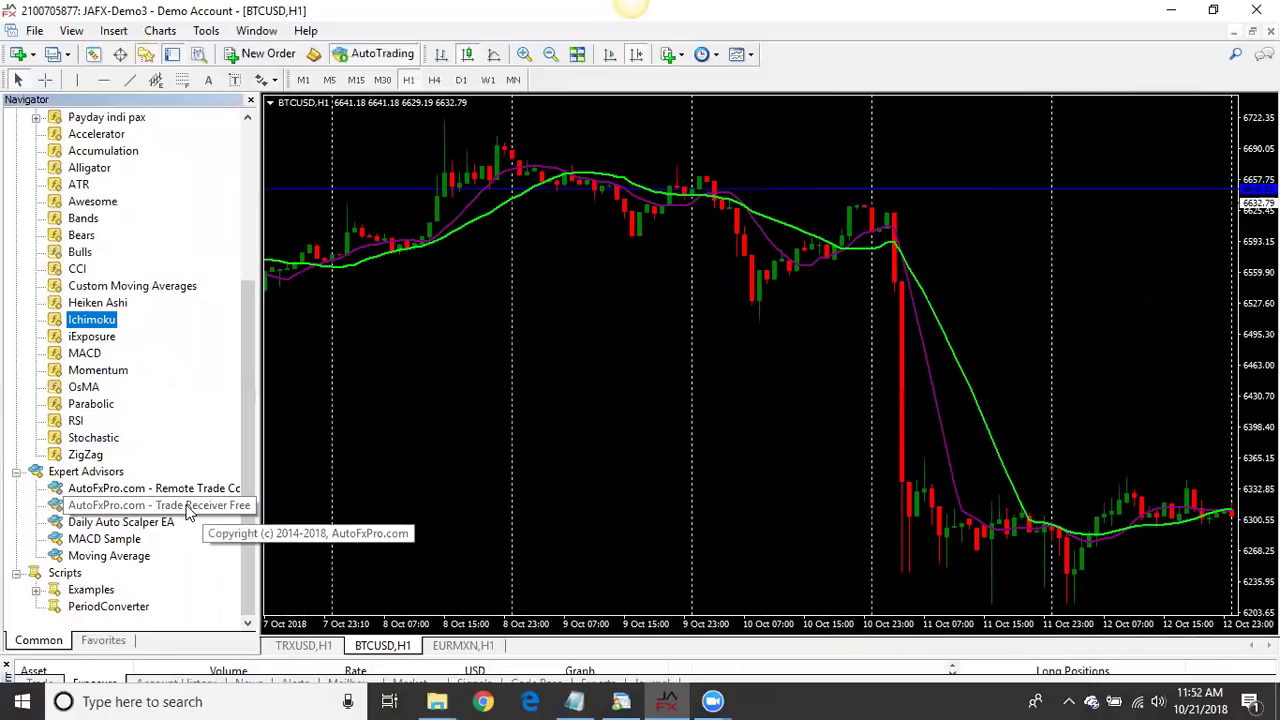
Attach the AutoFxPro.com - Trade Receiver Free expert to the BTCUSD H1 chart with its default common settings, and narrow the Navigator.
left_click_drag(187, 508, 414, 347)
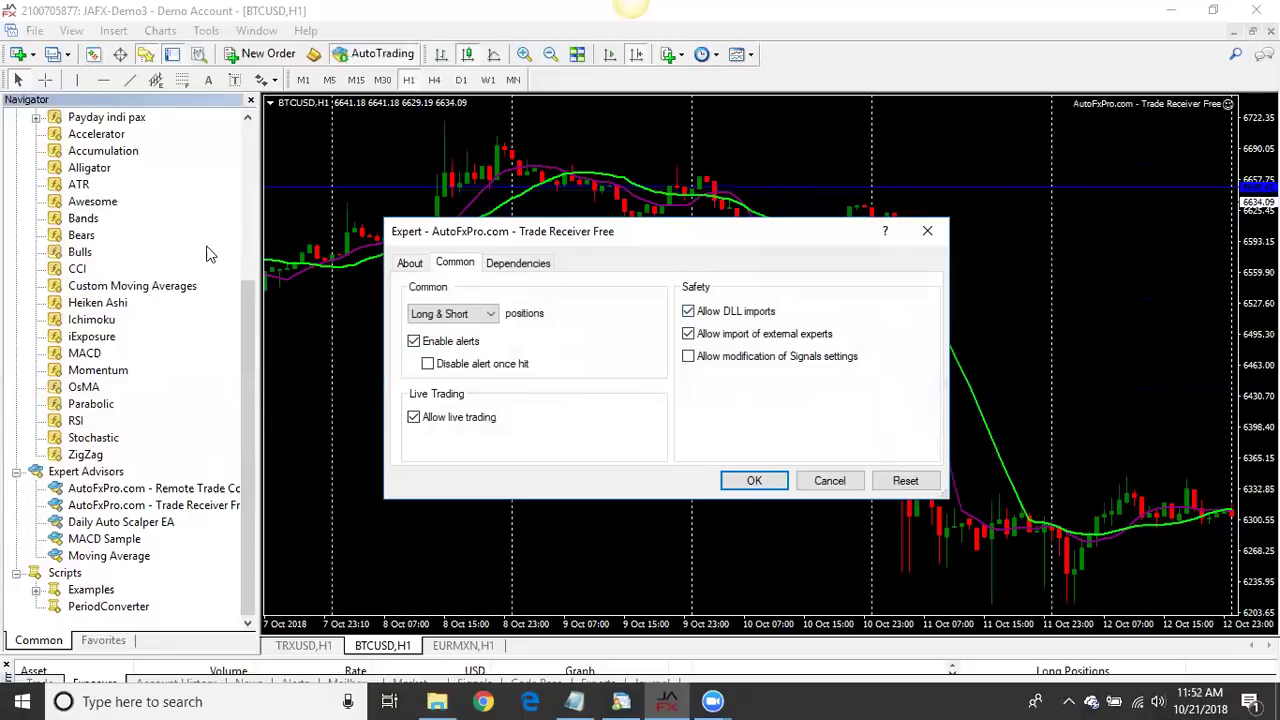
left_click(755, 481)
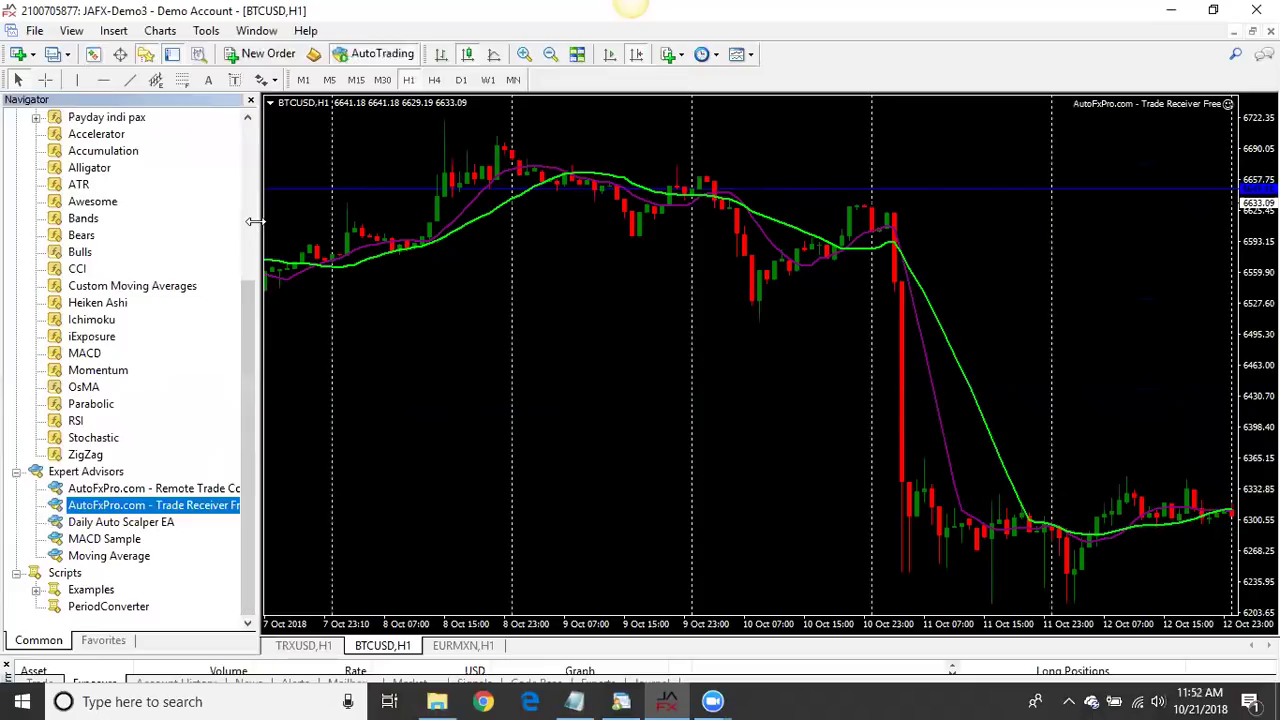
left_click_drag(257, 222, 182, 231)
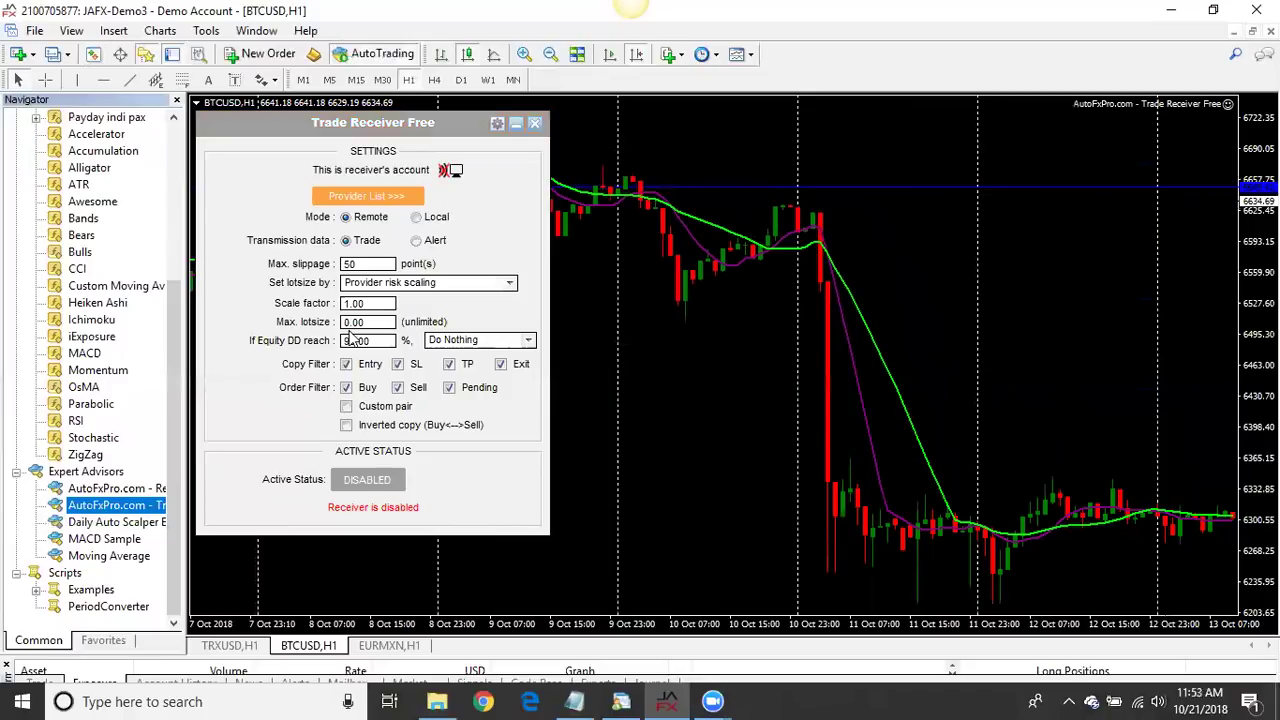
Copy the provider's account number from the Notepad note into the Account number field of the Trade Receiver's Provider List Manager.
left_click(397, 197)
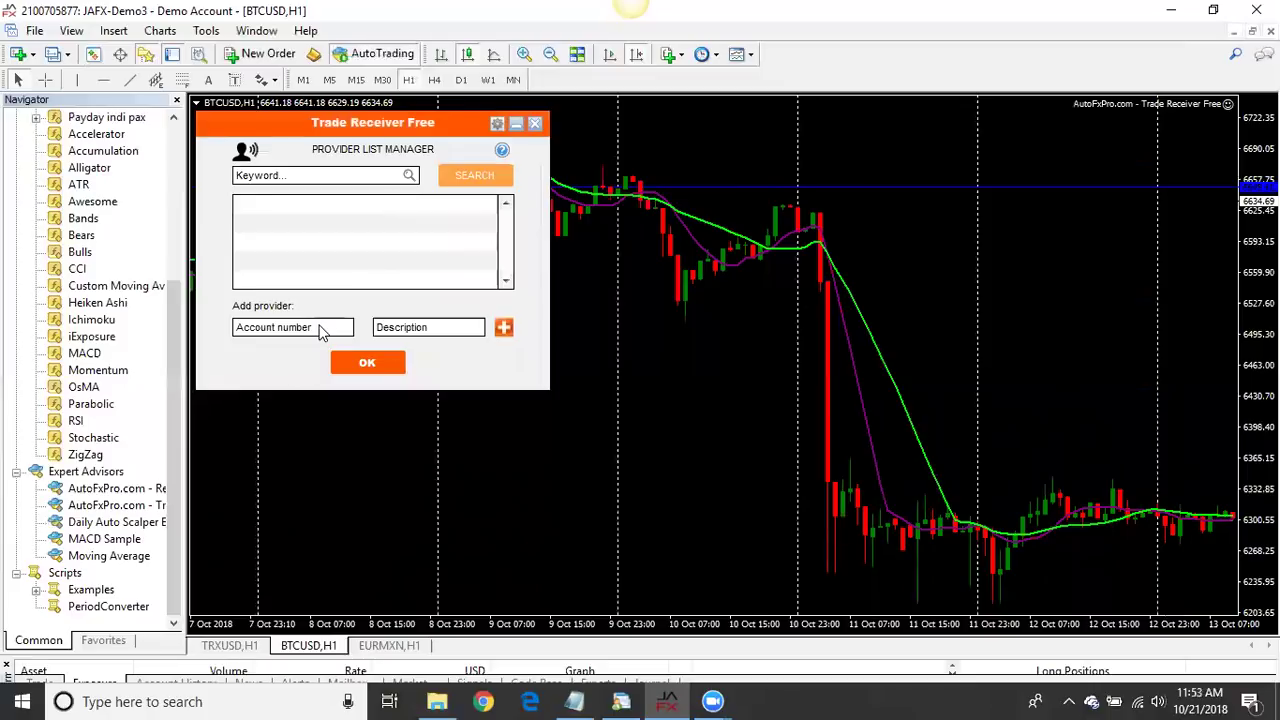
left_click(320, 327)
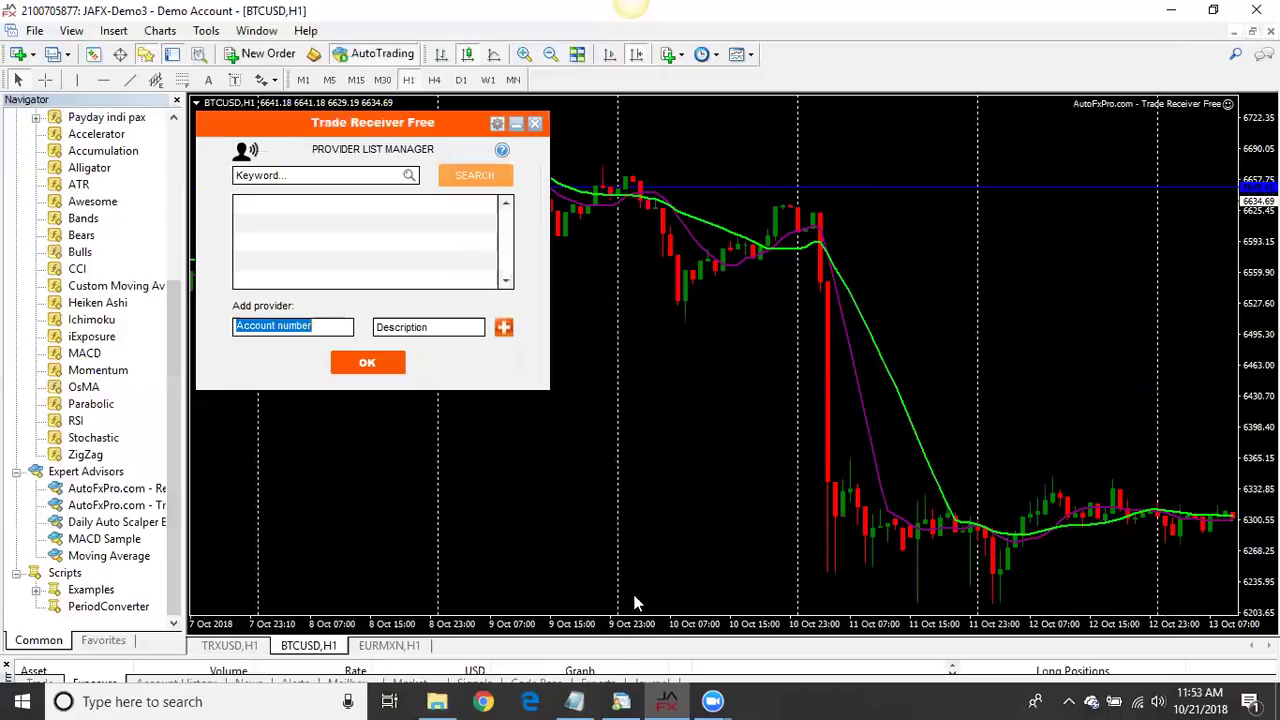
mouse_move(577, 700)
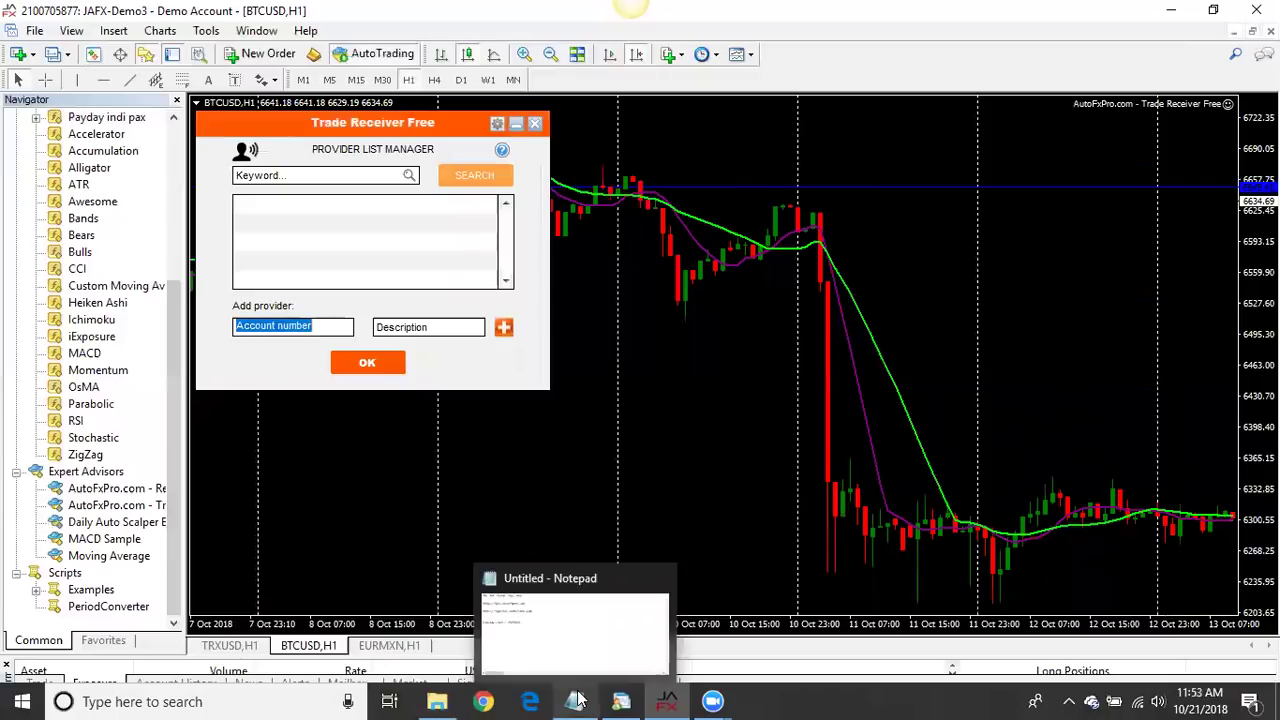
left_click(580, 643)
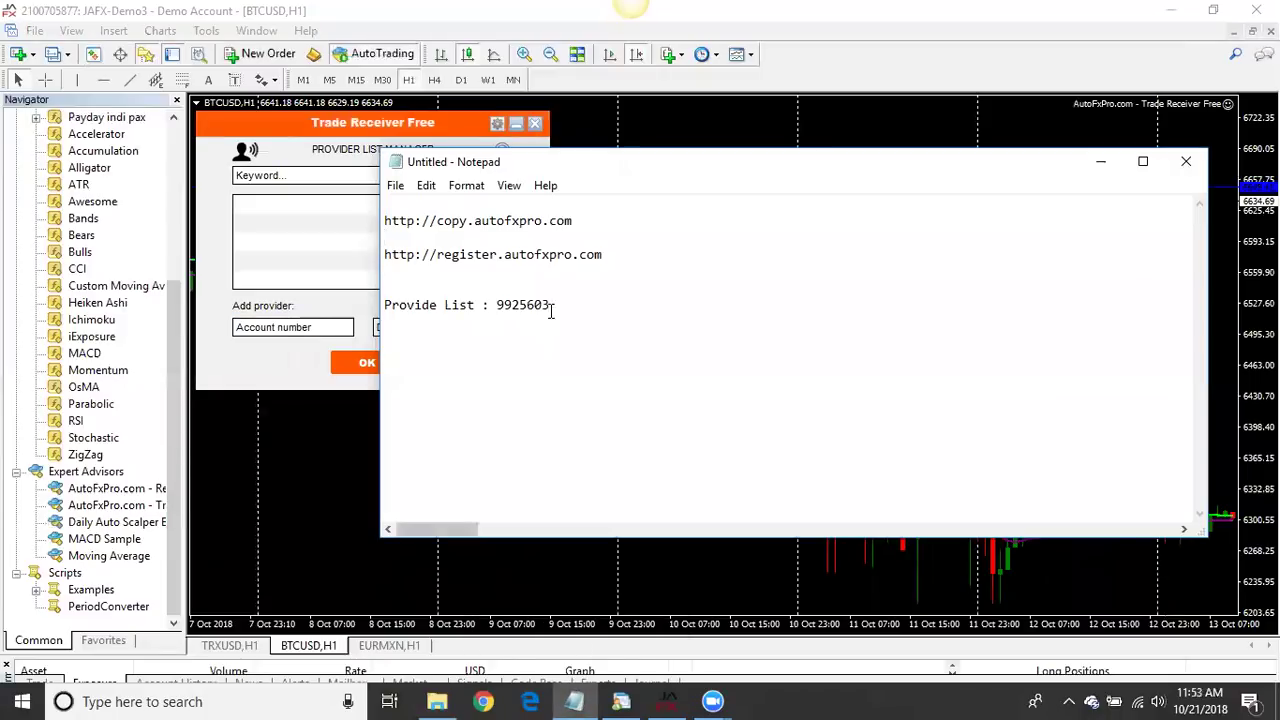
left_click_drag(550, 305, 510, 307)
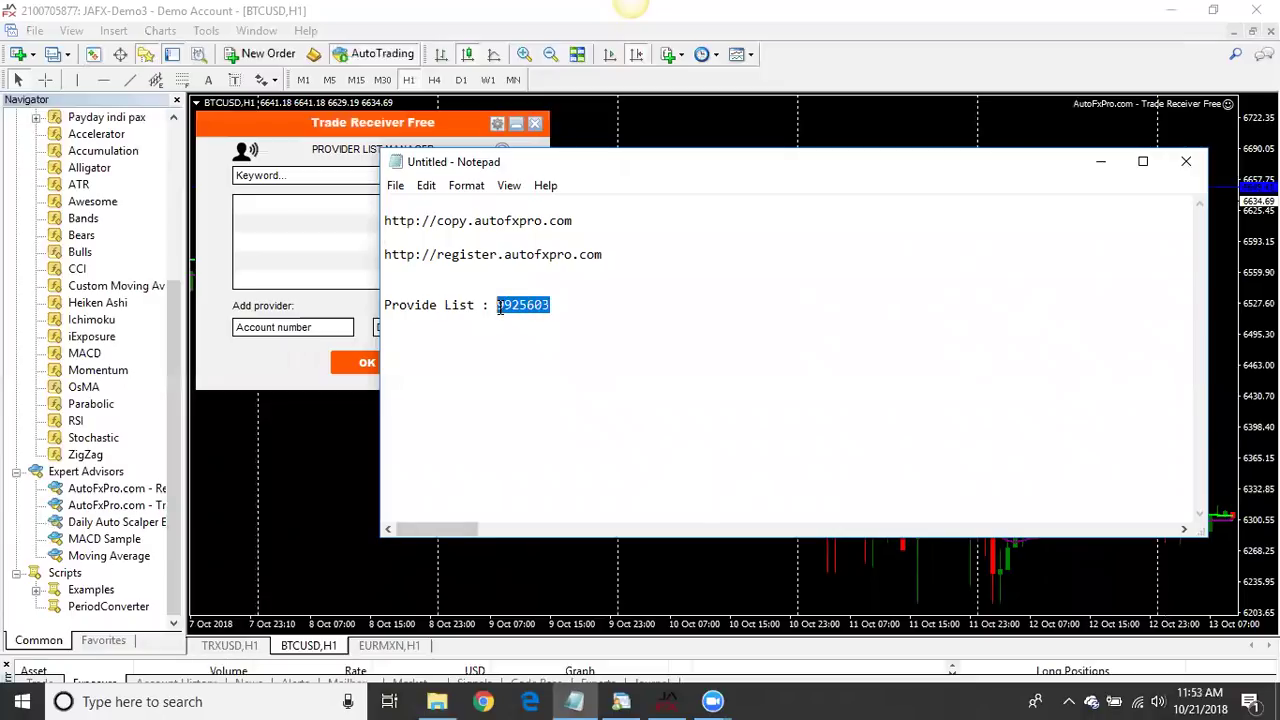
right_click(524, 310)
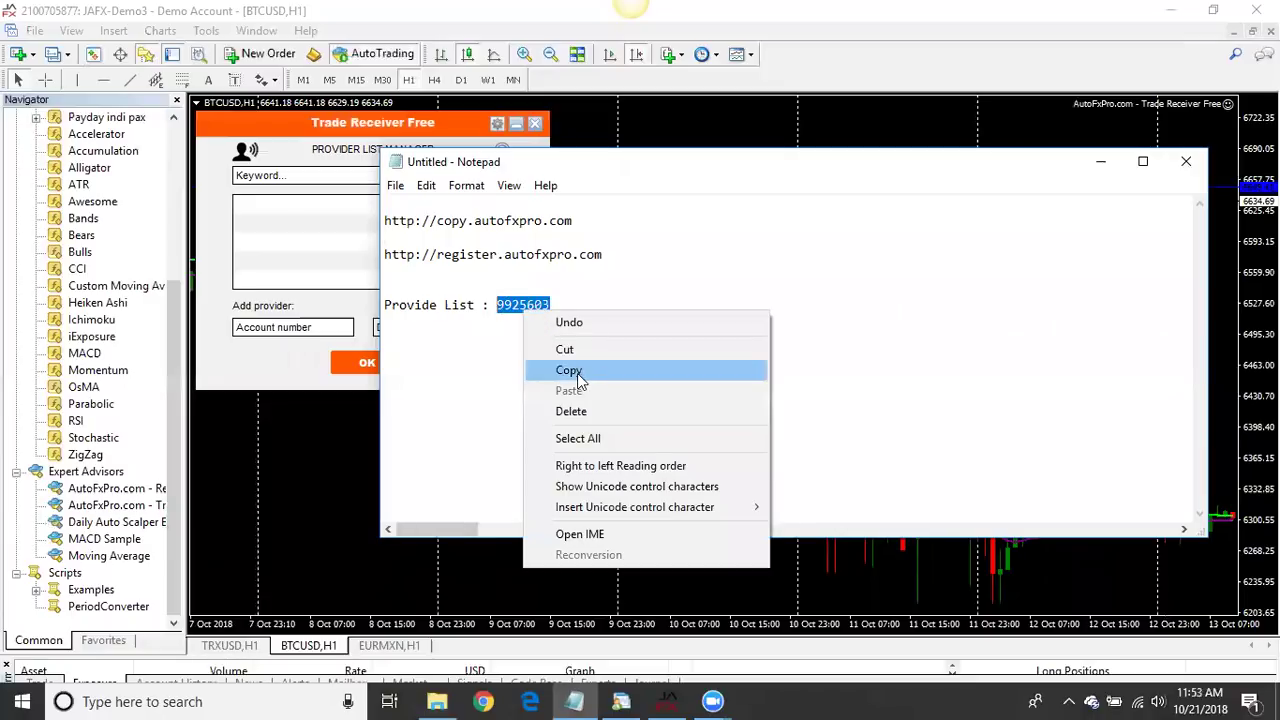
left_click(576, 372)
left_click(336, 331)
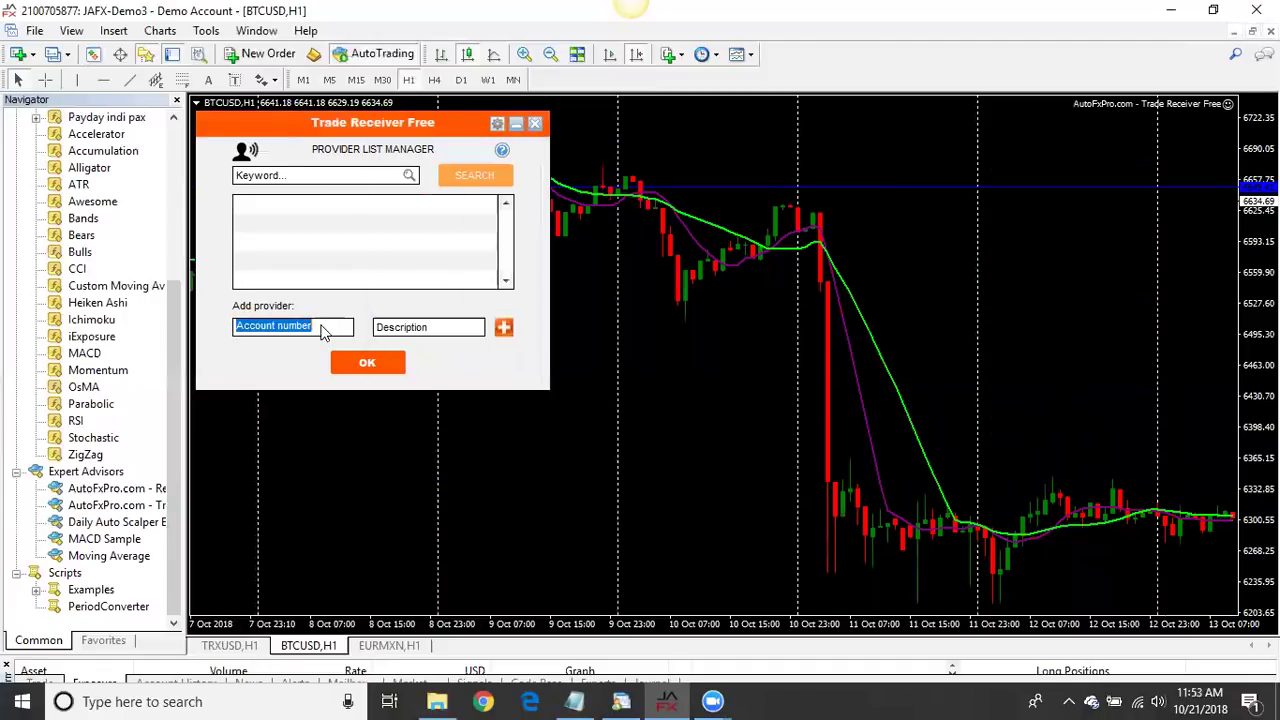
right_click(322, 332)
left_click(367, 381)
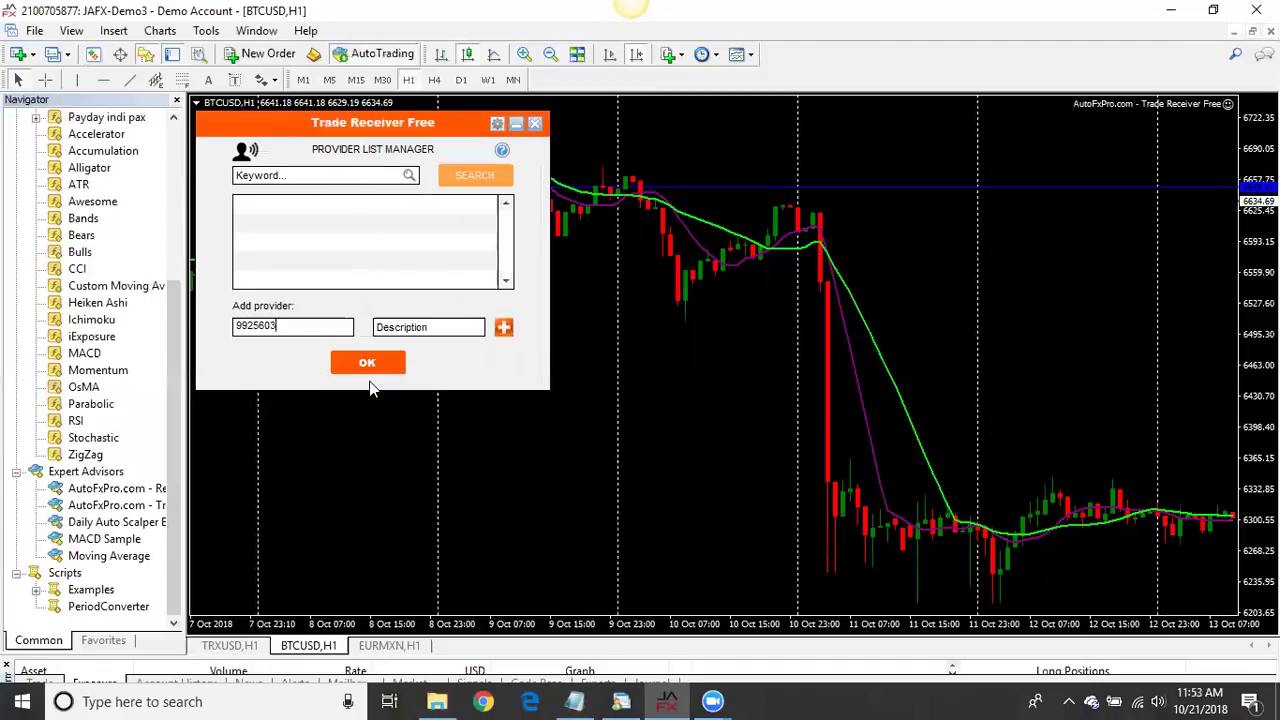
Enter Payday Trader as the new provider's description and save the provider.
left_click(427, 328)
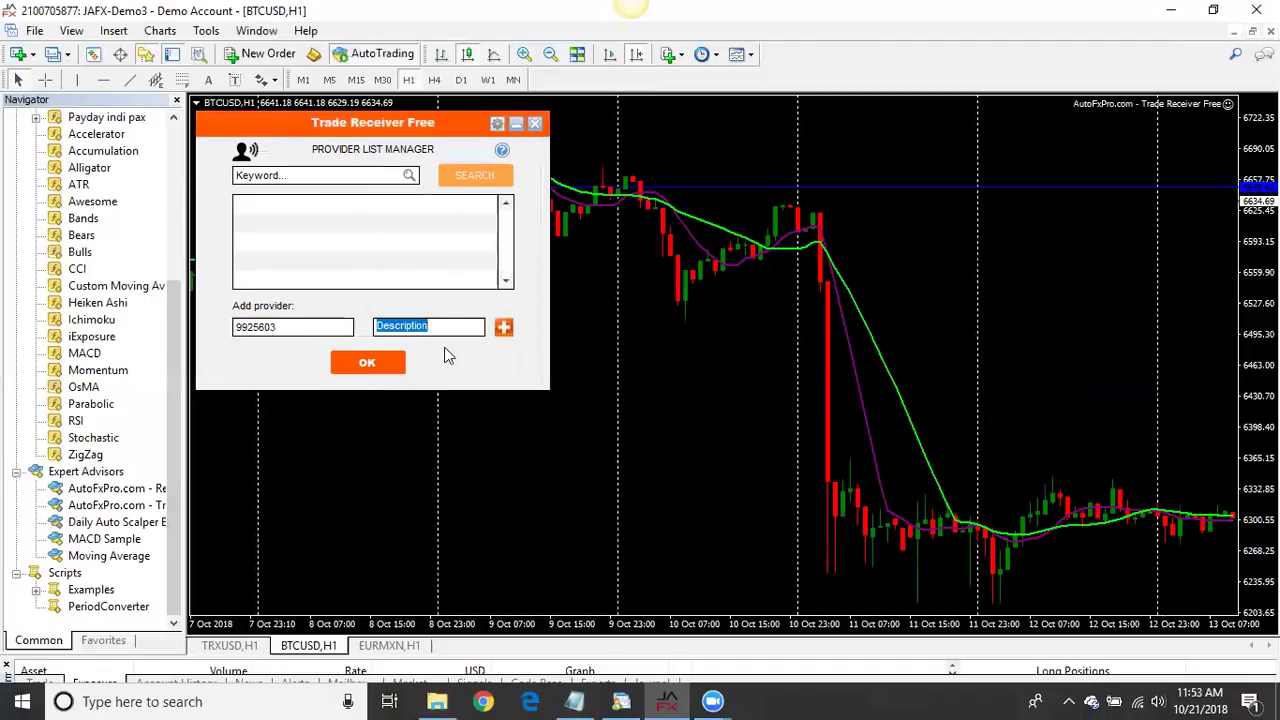
type("Payday TRade")
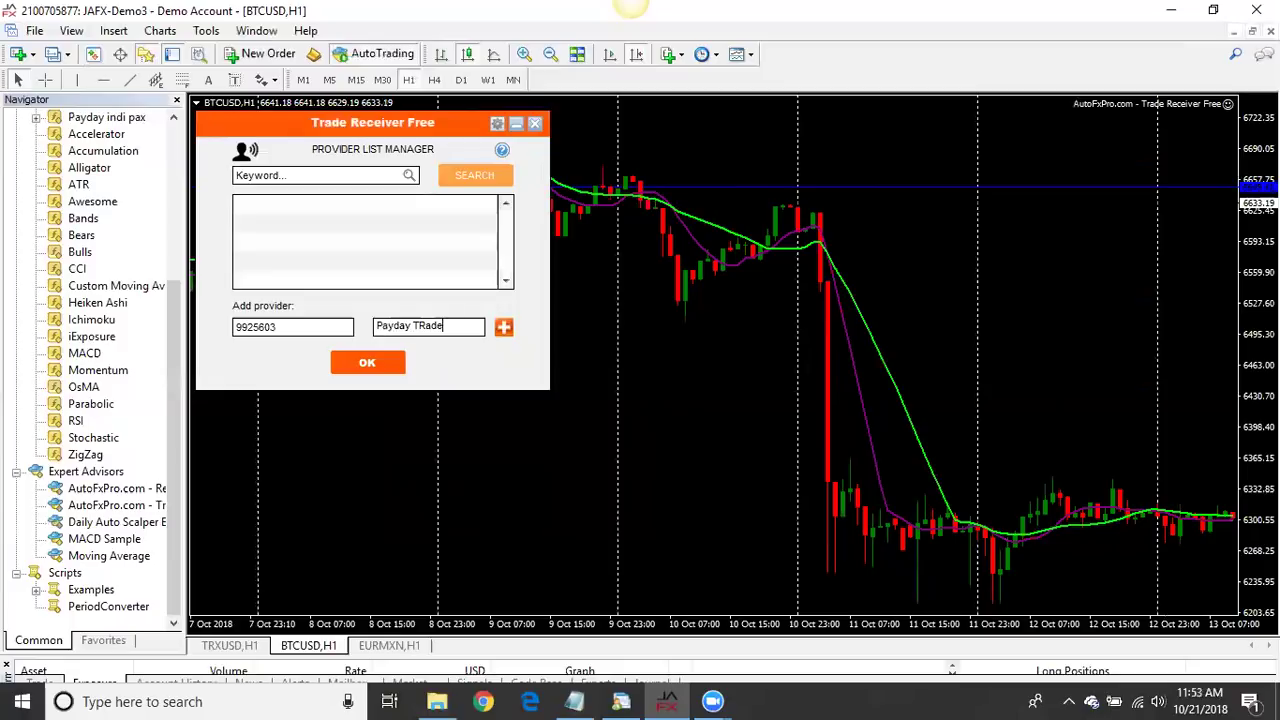
type("r")
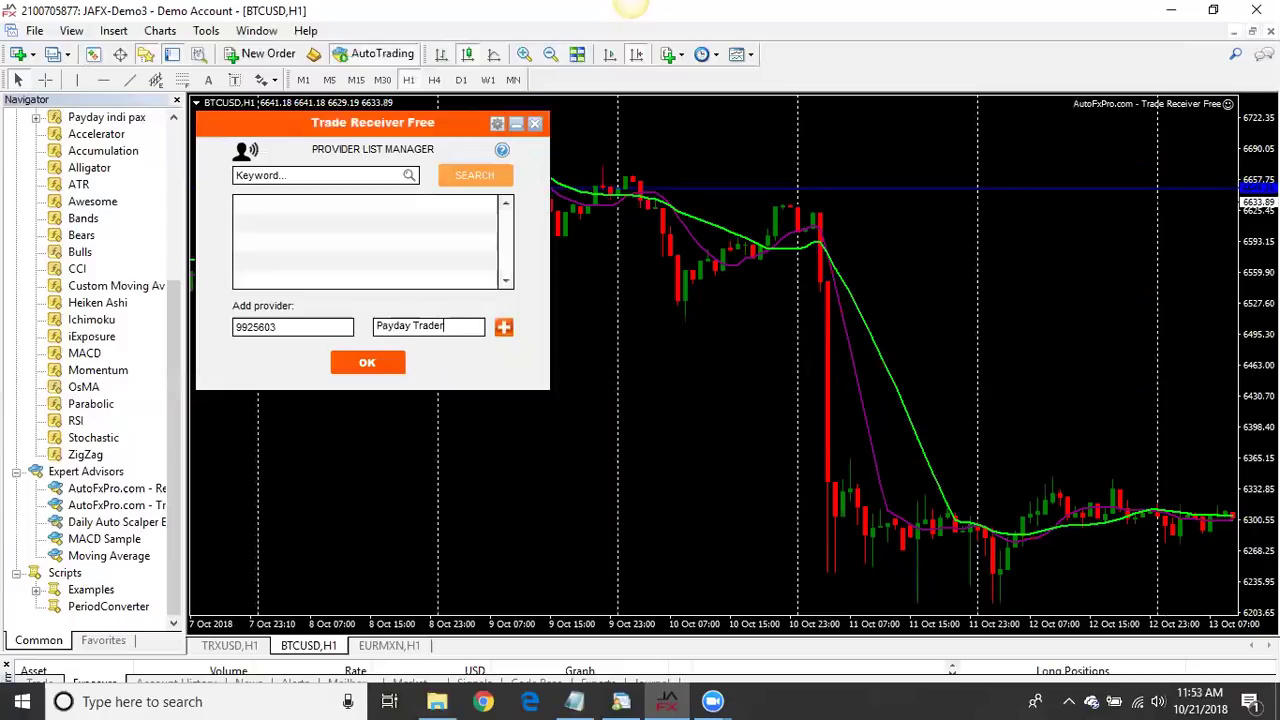
left_click(377, 360)
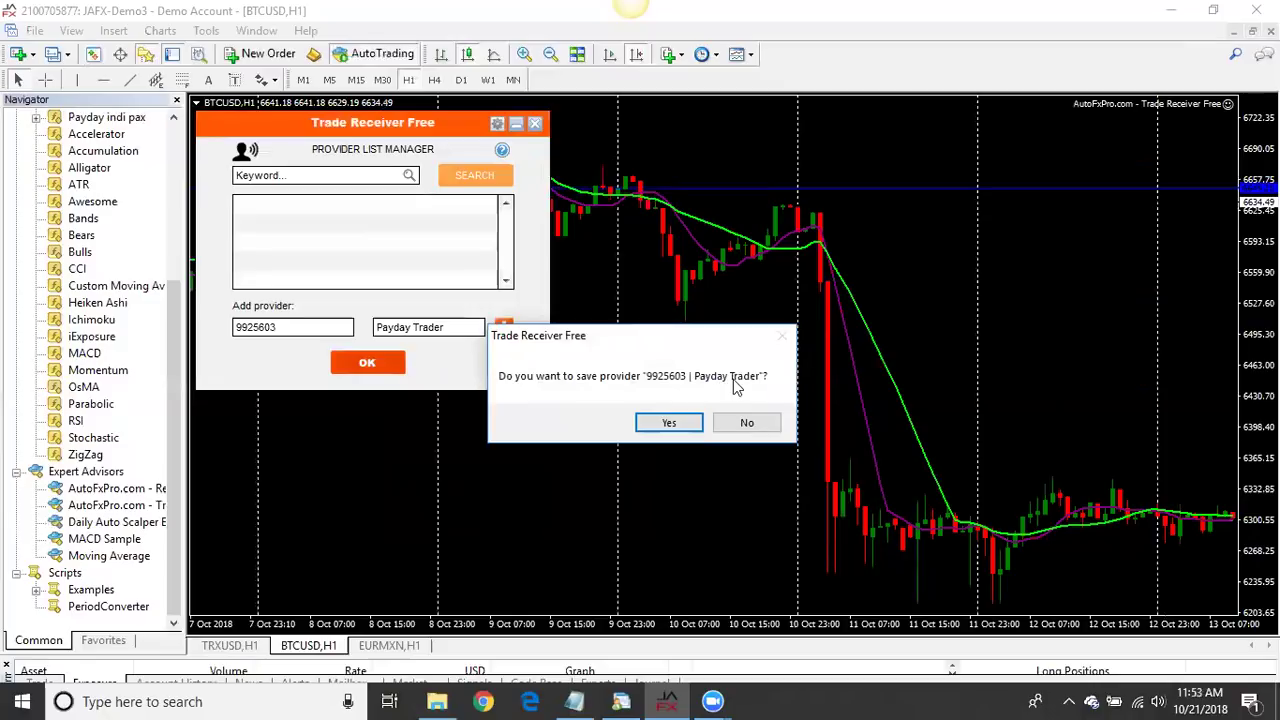
left_click(665, 423)
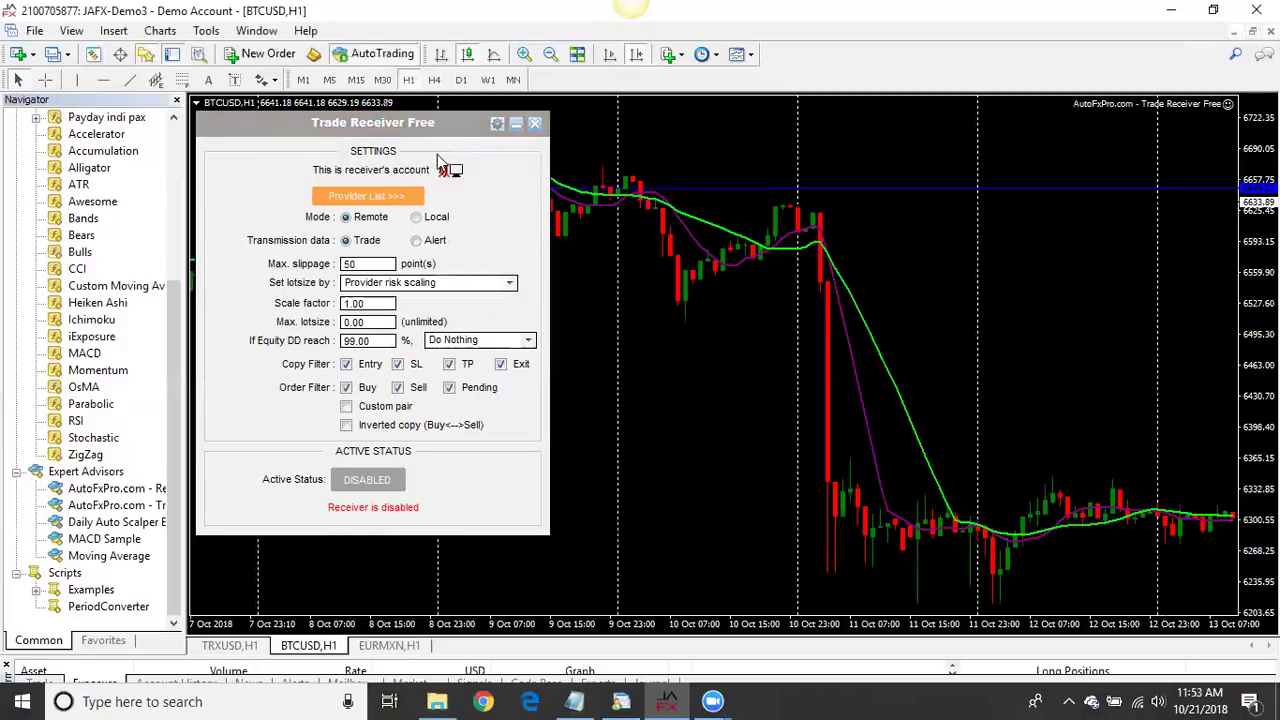
Check the saved Payday Trader entry in the Provider List, and enable the Trade Receiver's Active Status.
left_click(387, 197)
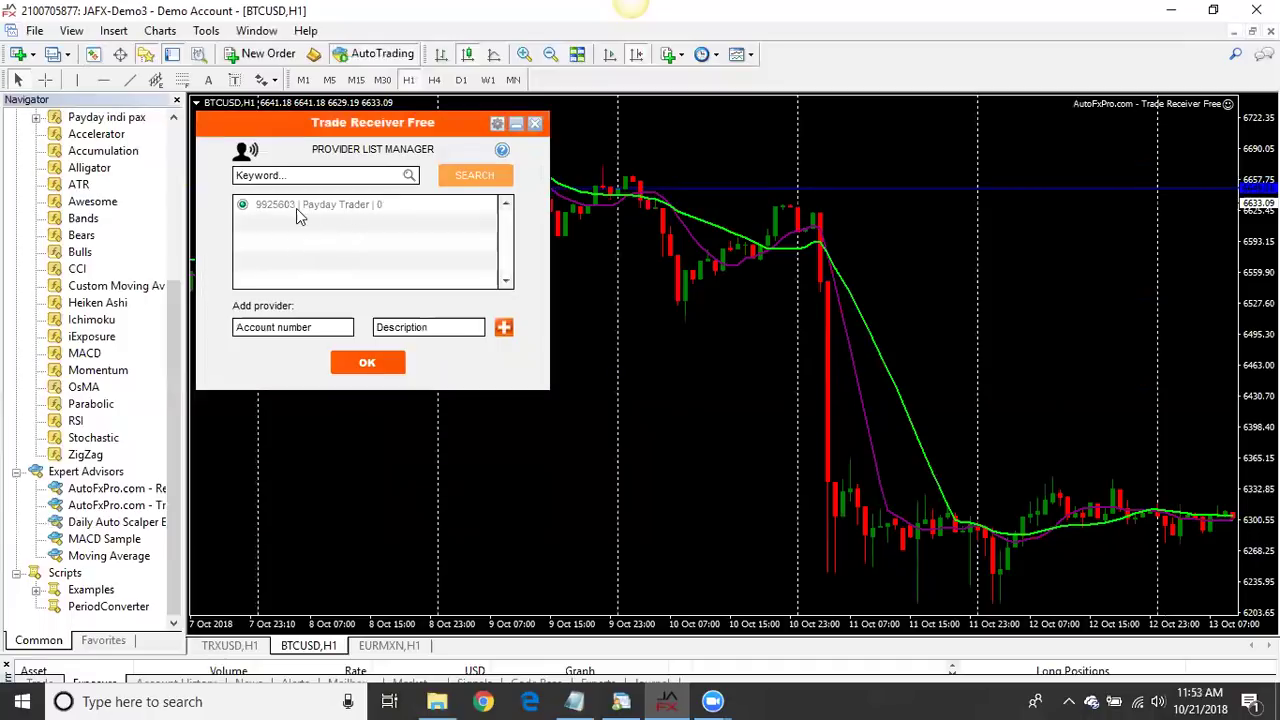
left_click(383, 366)
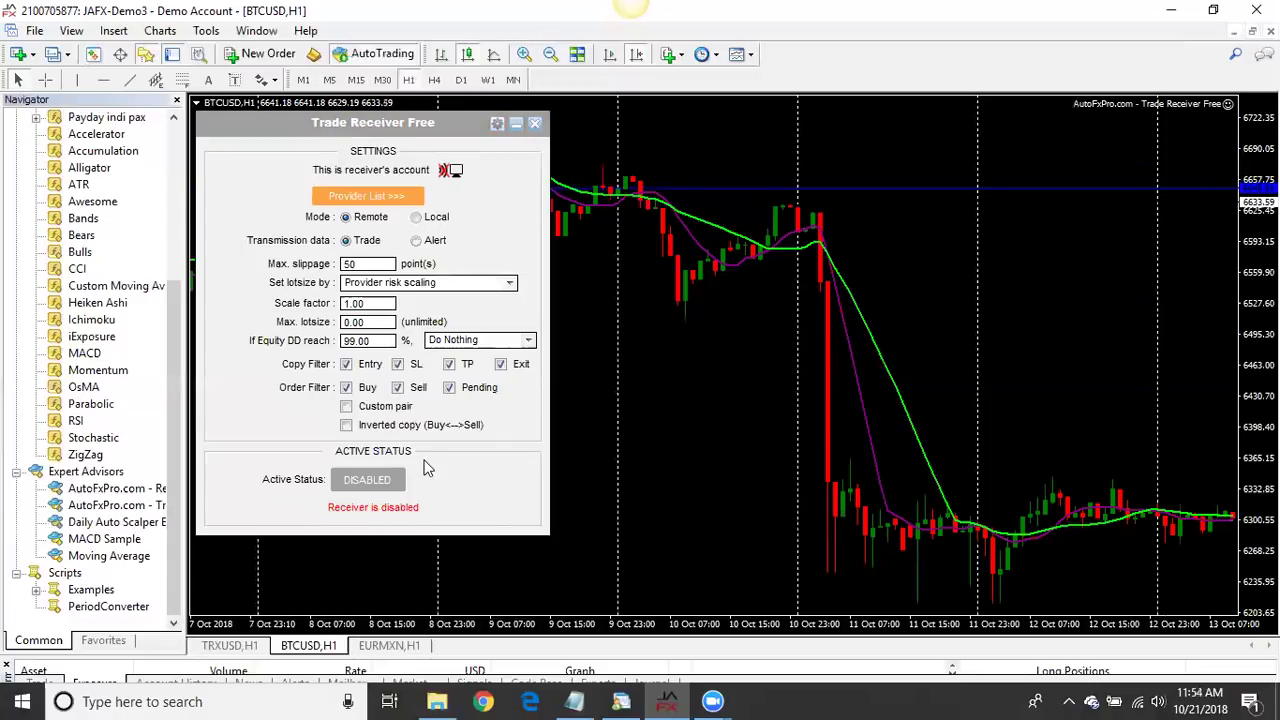
left_click(370, 480)
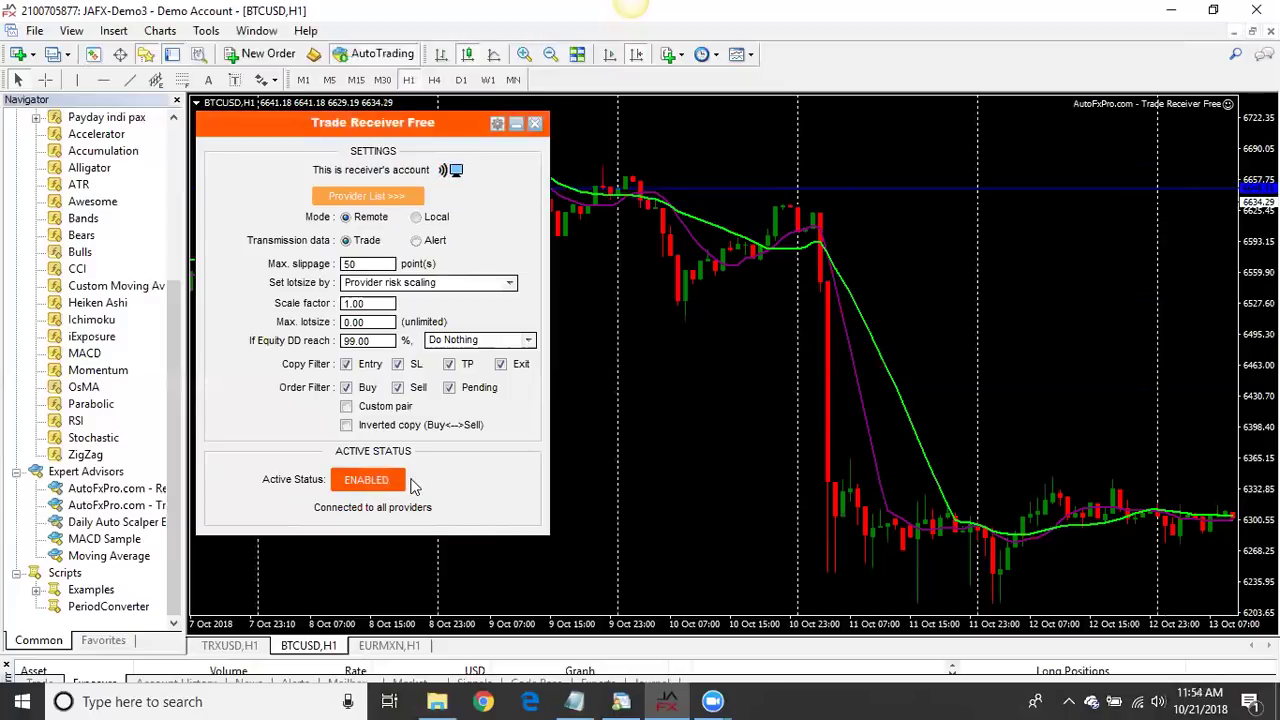
Disable the Trade Receiver, and delete the MyJAFX receiver from the Remote Trade Copier's Receiver List in the TurnkeyFX terminal.
left_click(388, 484)
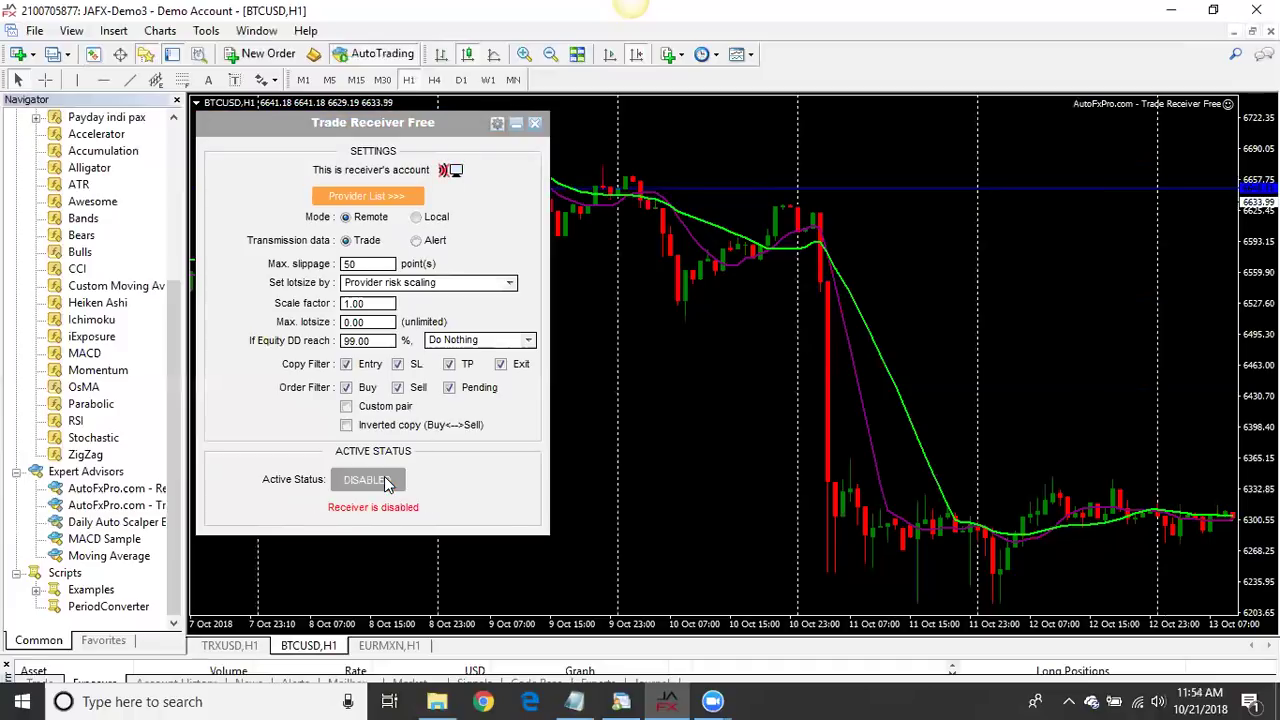
left_click(1215, 18)
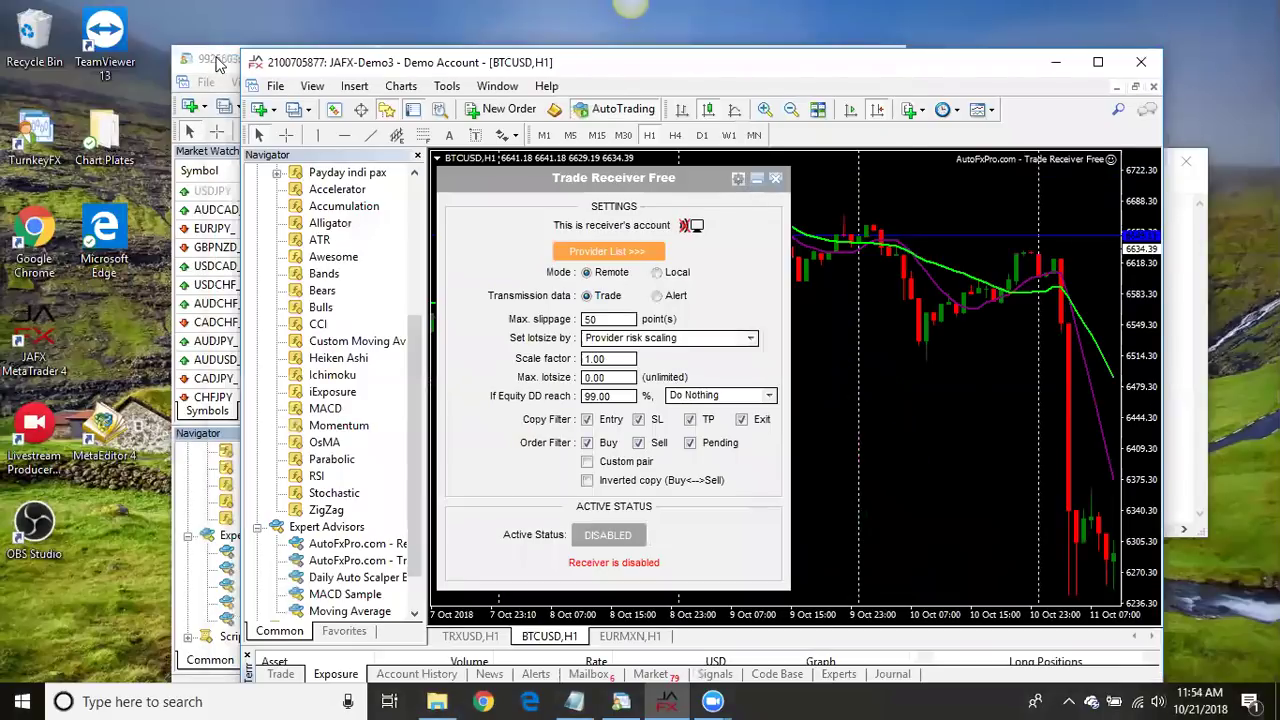
left_click(222, 62)
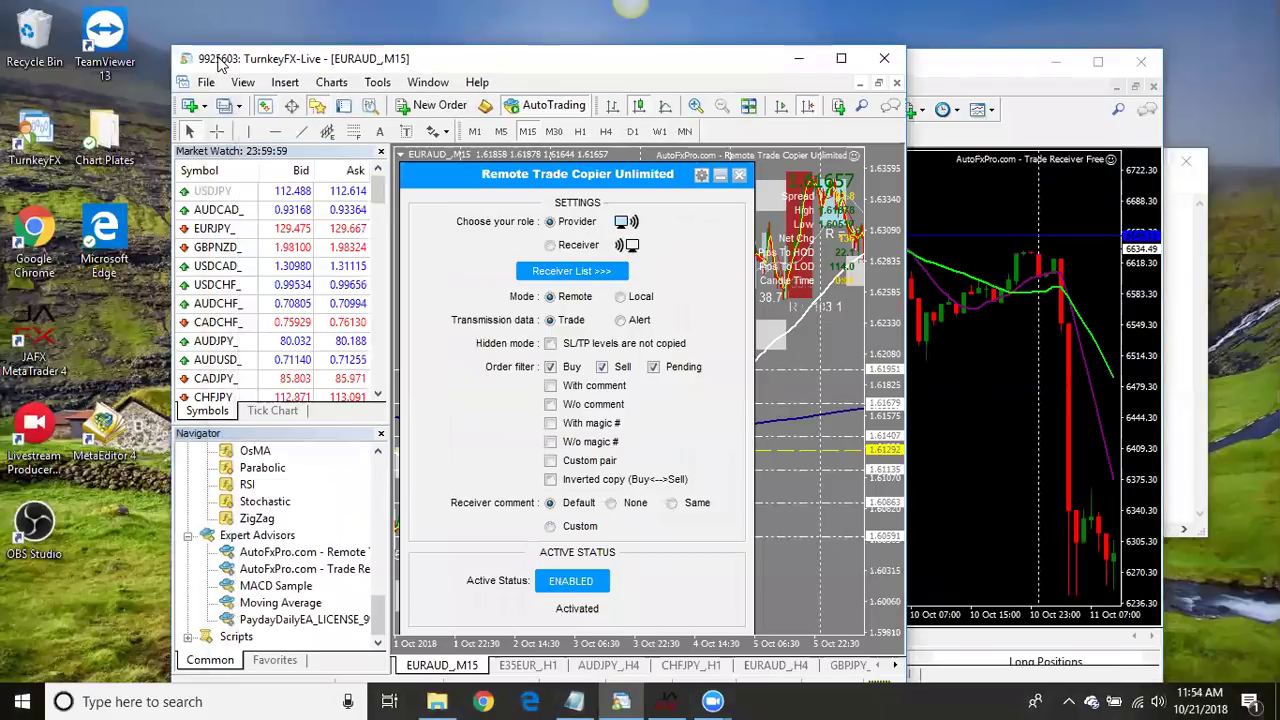
left_click(600, 270)
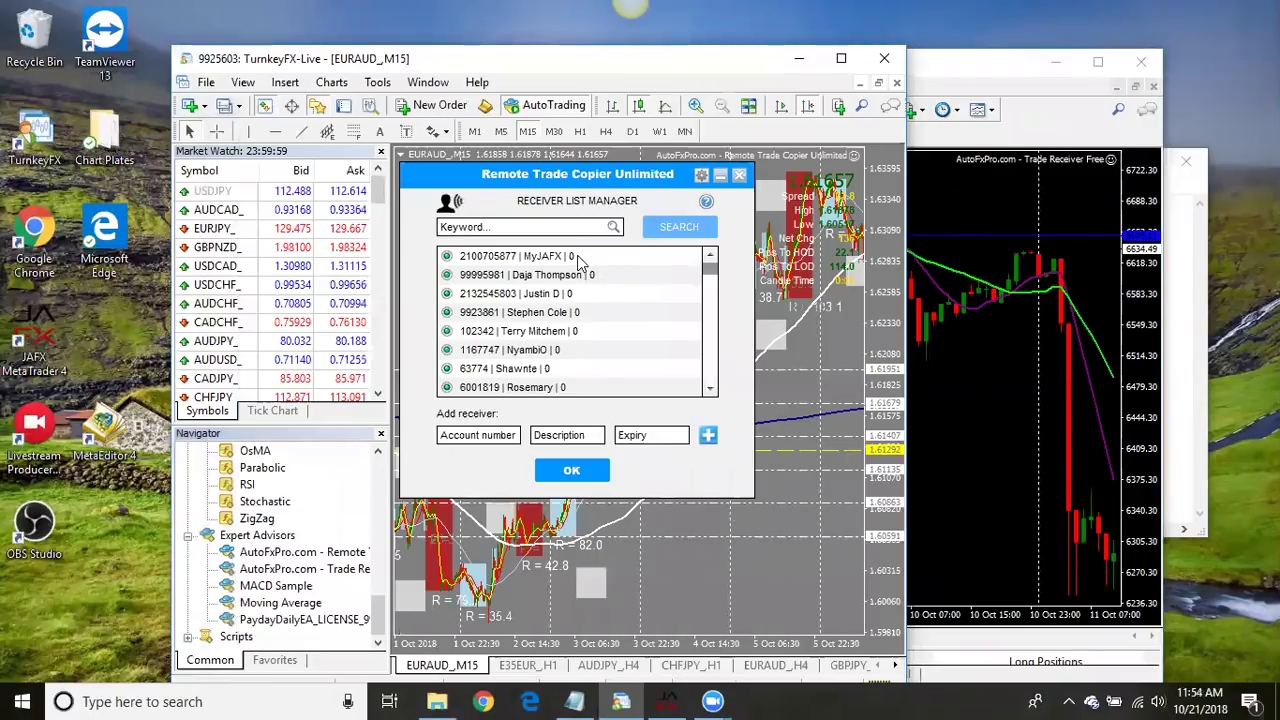
left_click(580, 257)
left_click(689, 257)
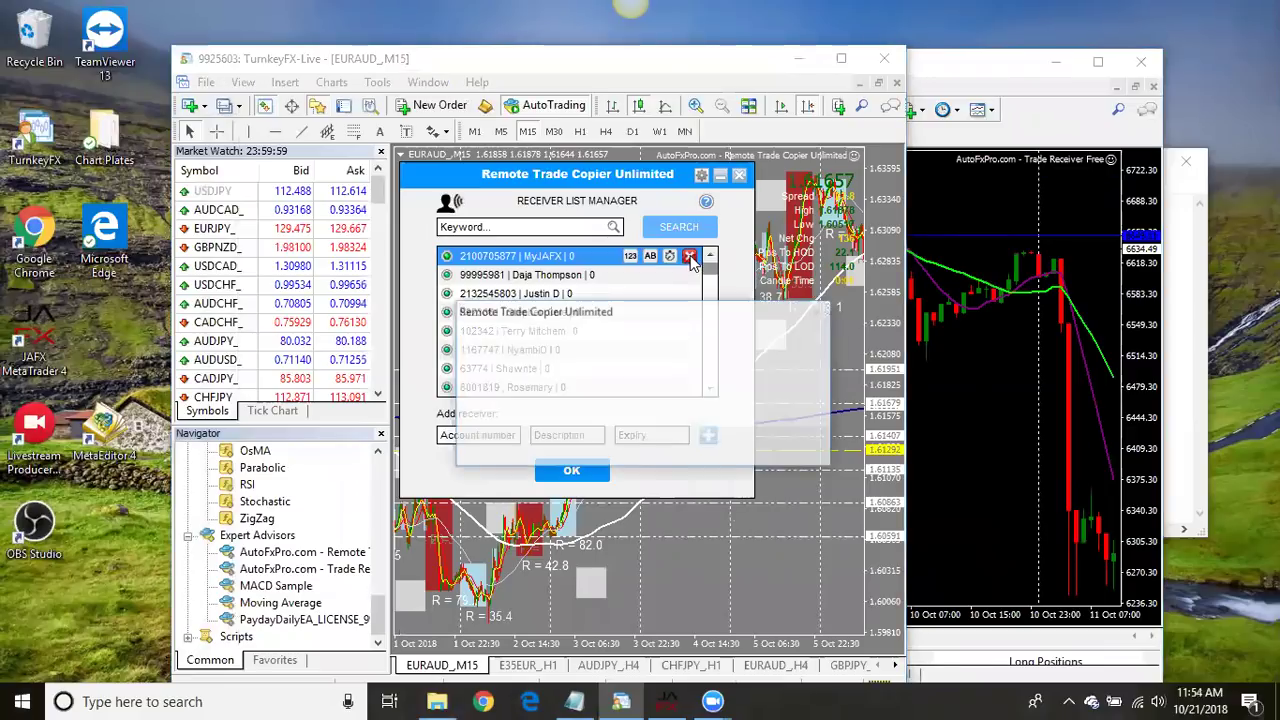
left_click(705, 448)
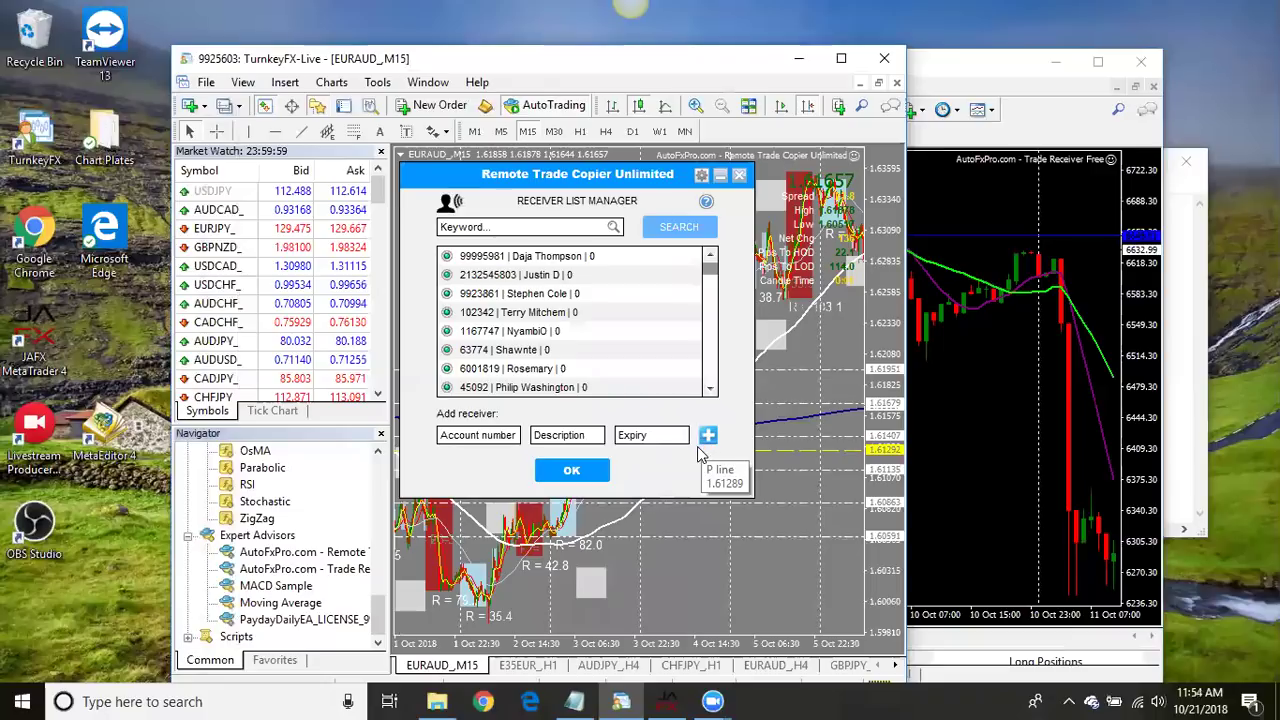
Return to the JAFX terminal and maximize it, and try enabling the Trade Receiver before setting it back to disabled.
left_click(969, 66)
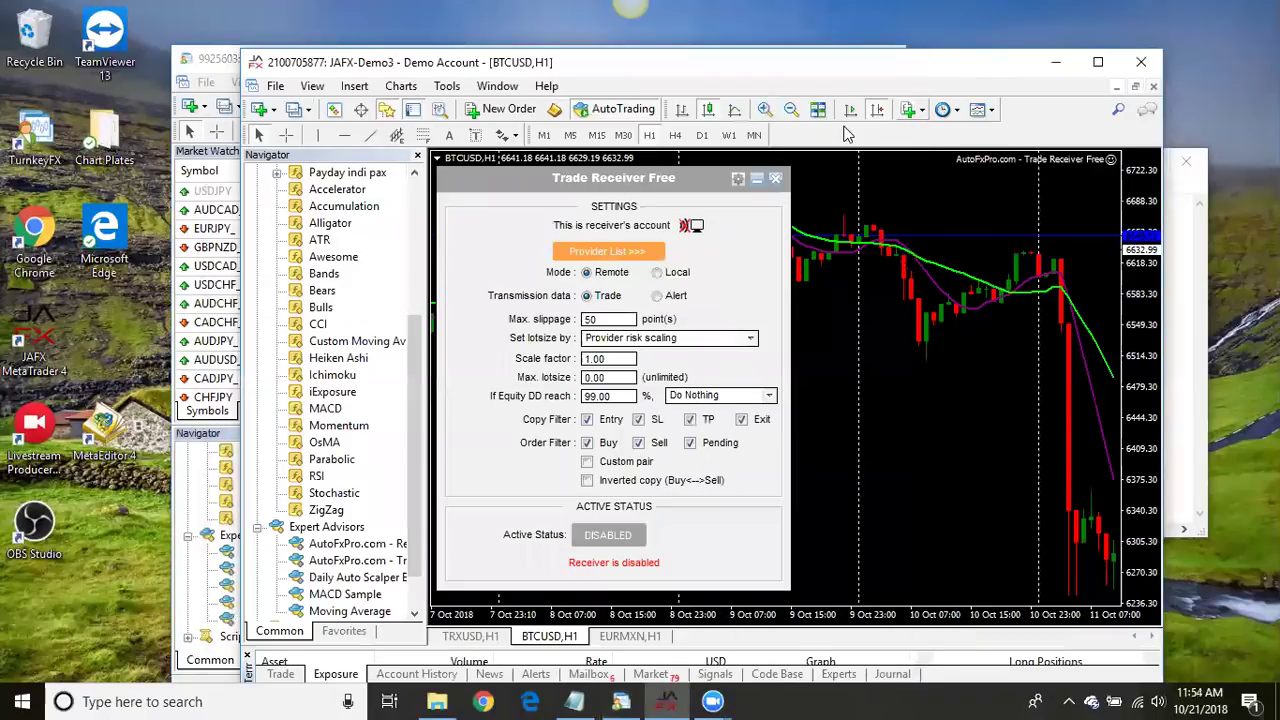
left_click(1097, 62)
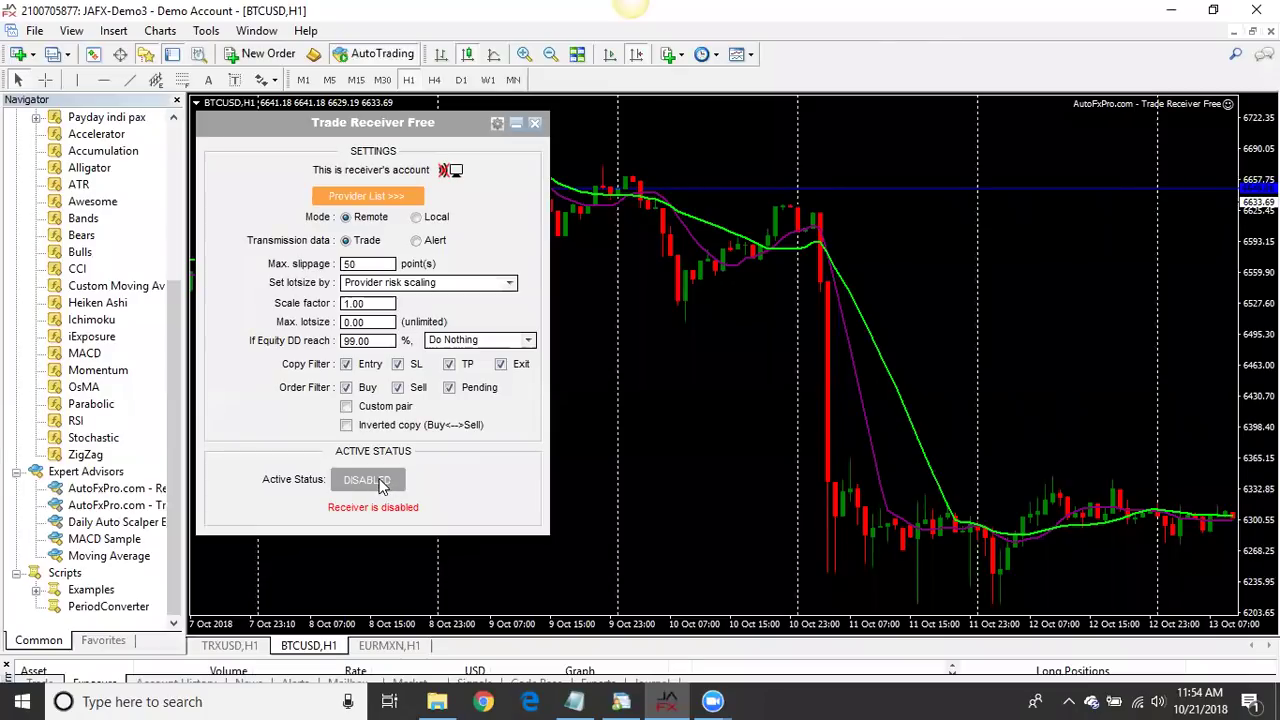
left_click(378, 482)
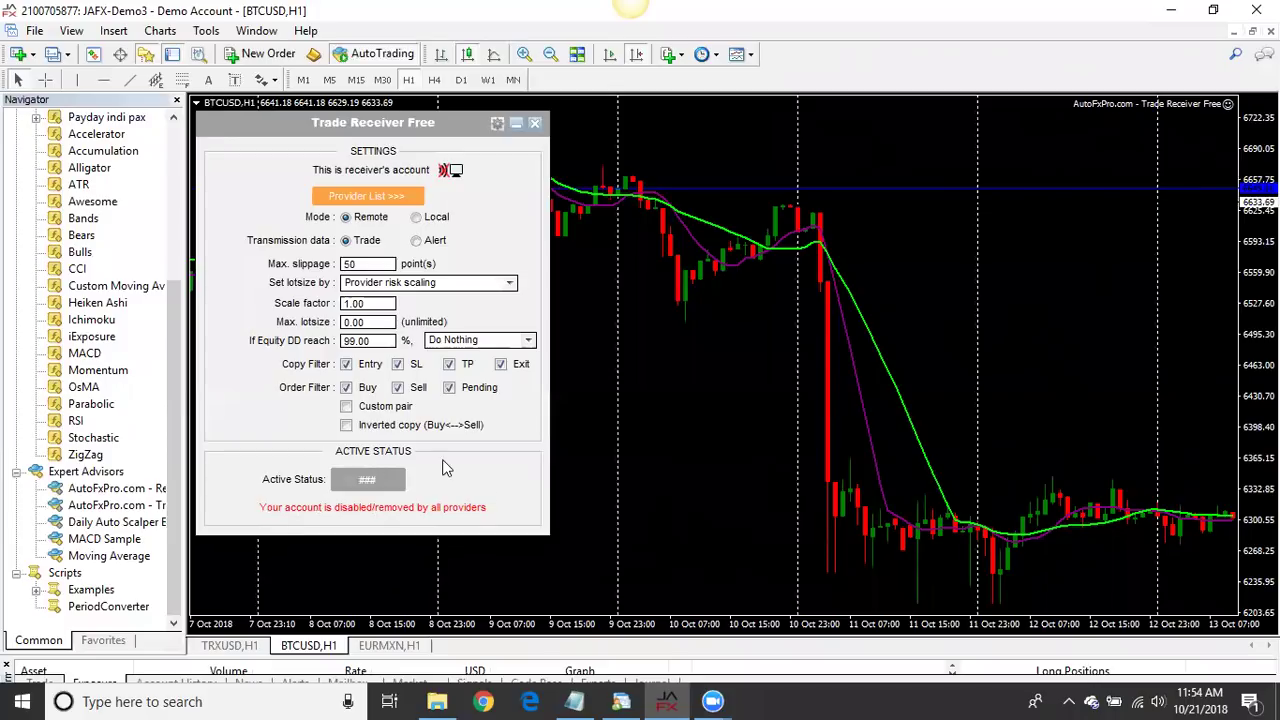
left_click(372, 487)
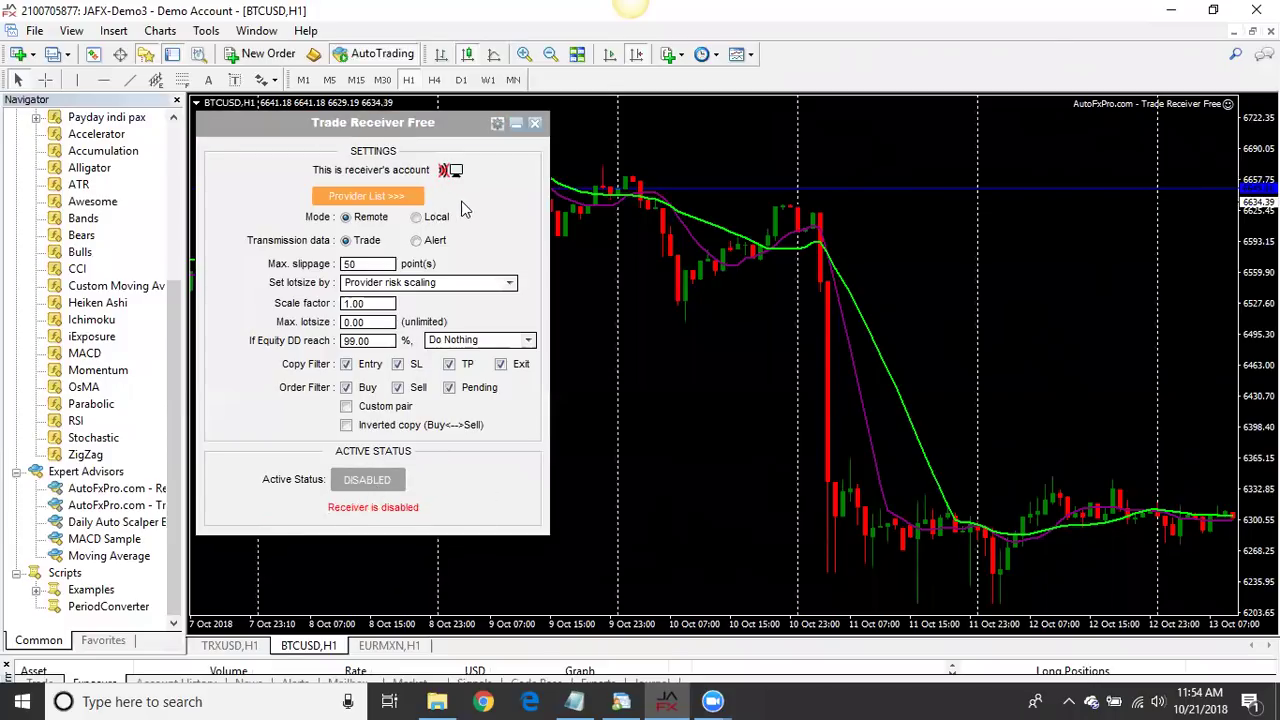
Arrange the two terminals beside each other, and save the receiver's account number with the description MyJafx in the TurnkeyFX terminal's Receiver List.
left_click(1214, 11)
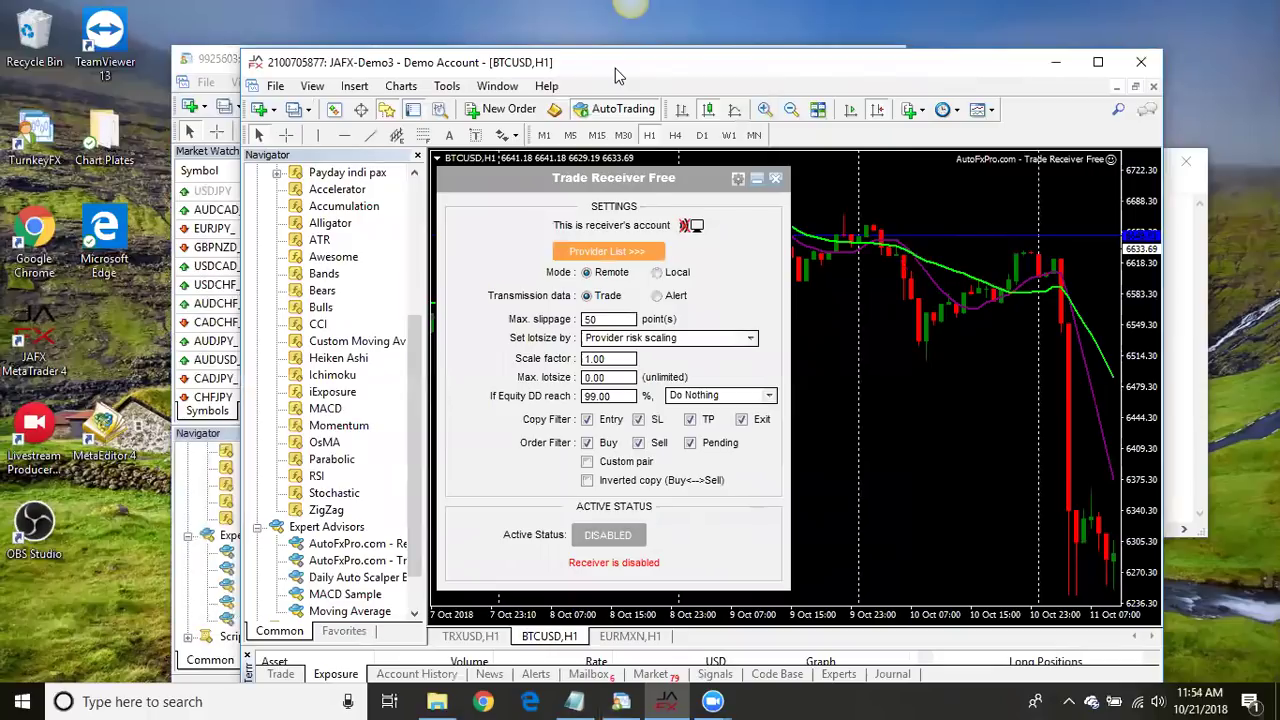
left_click_drag(615, 68, 887, 37)
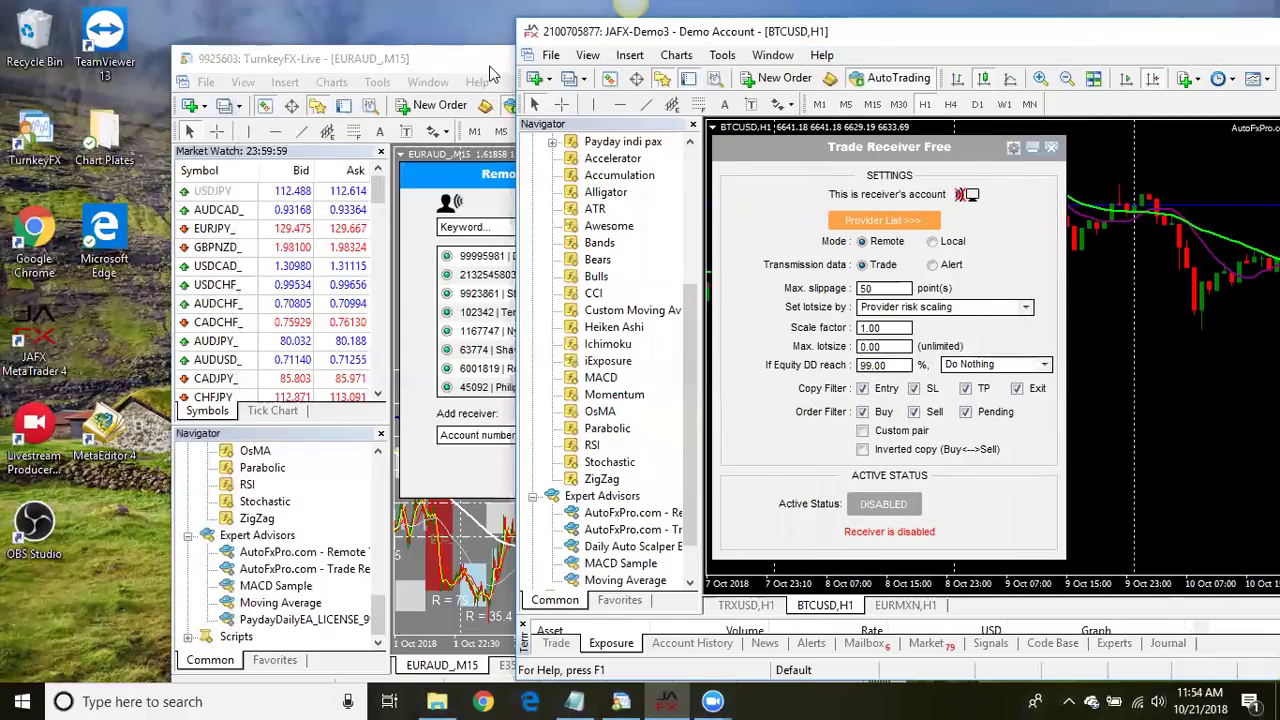
left_click_drag(490, 68, 440, 75)
left_click(443, 447)
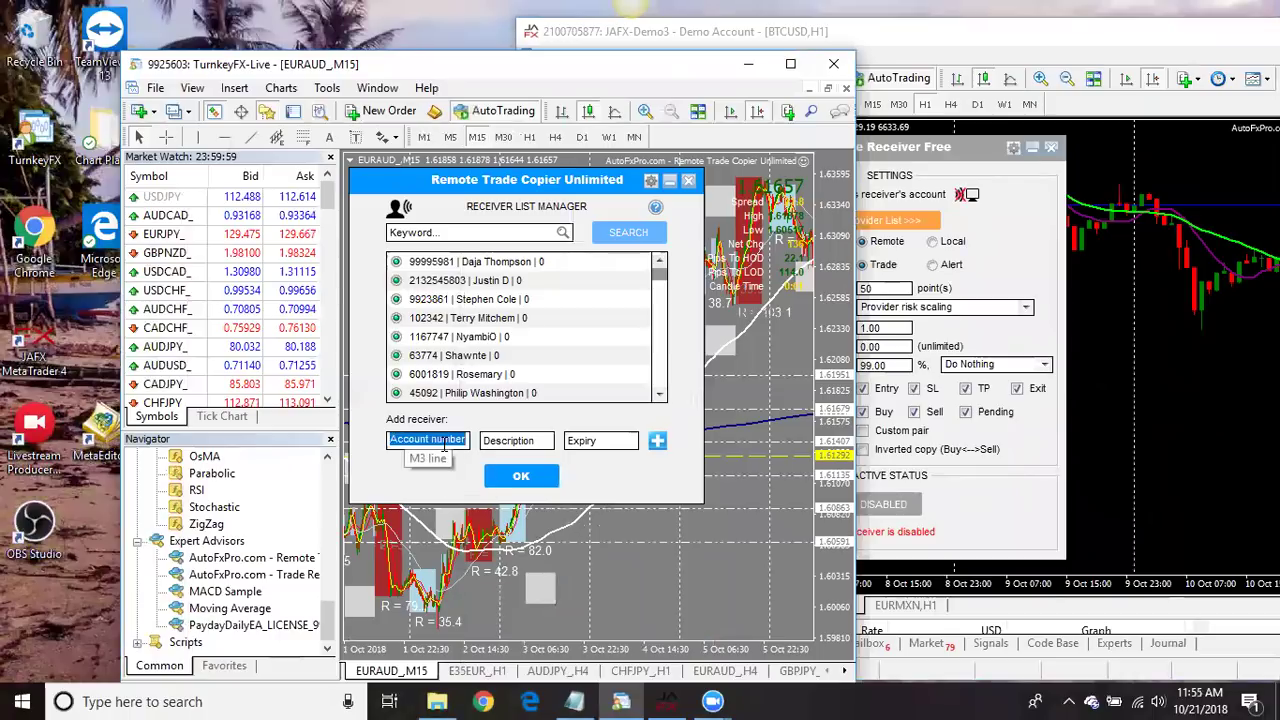
type("21")
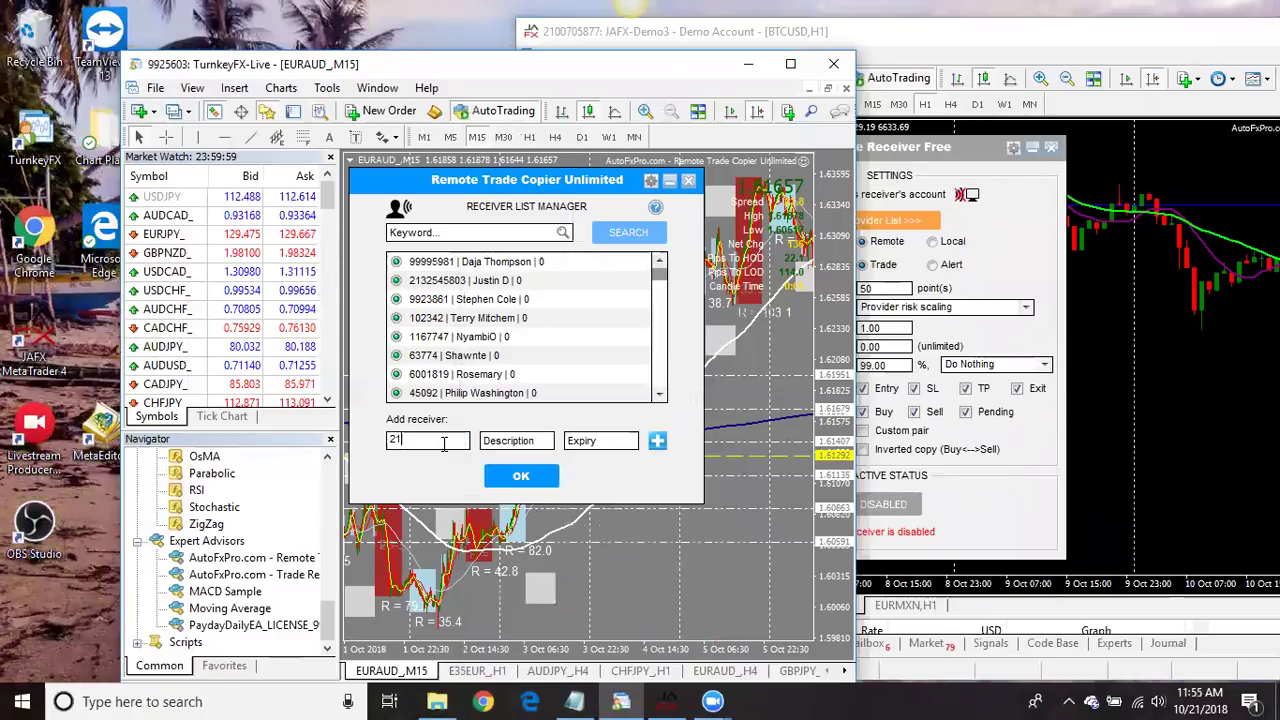
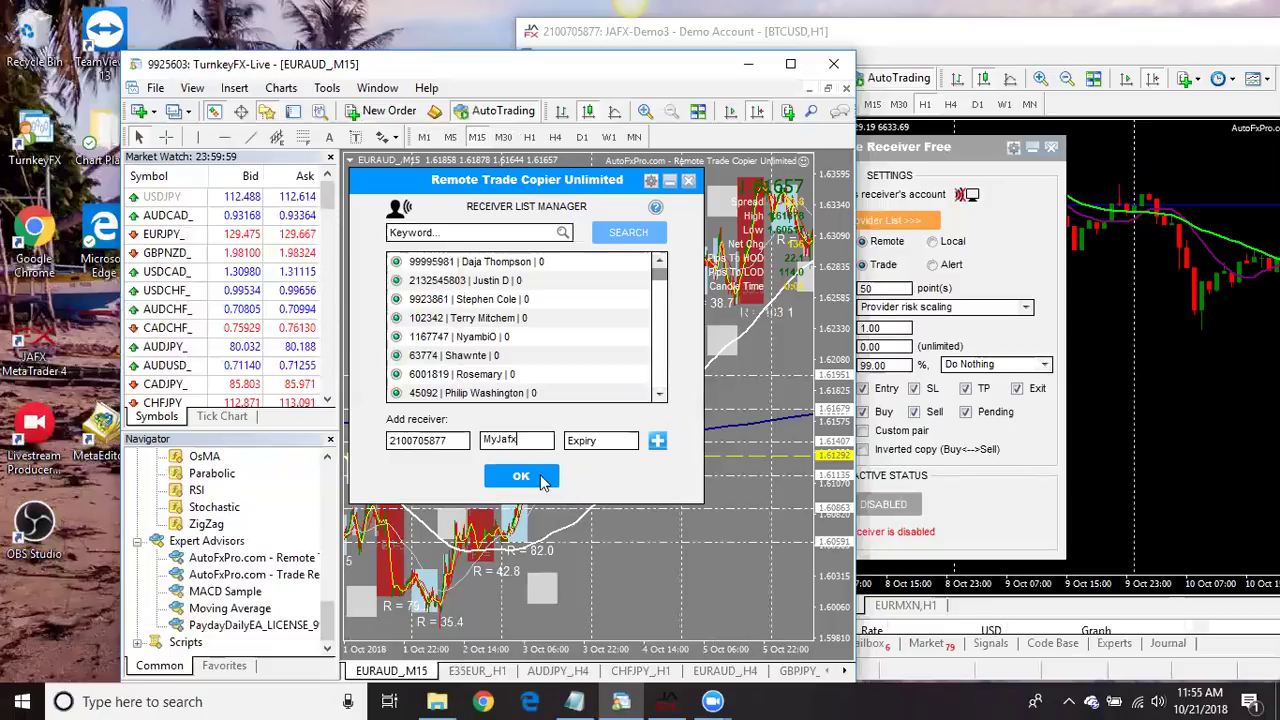
left_click(540, 481)
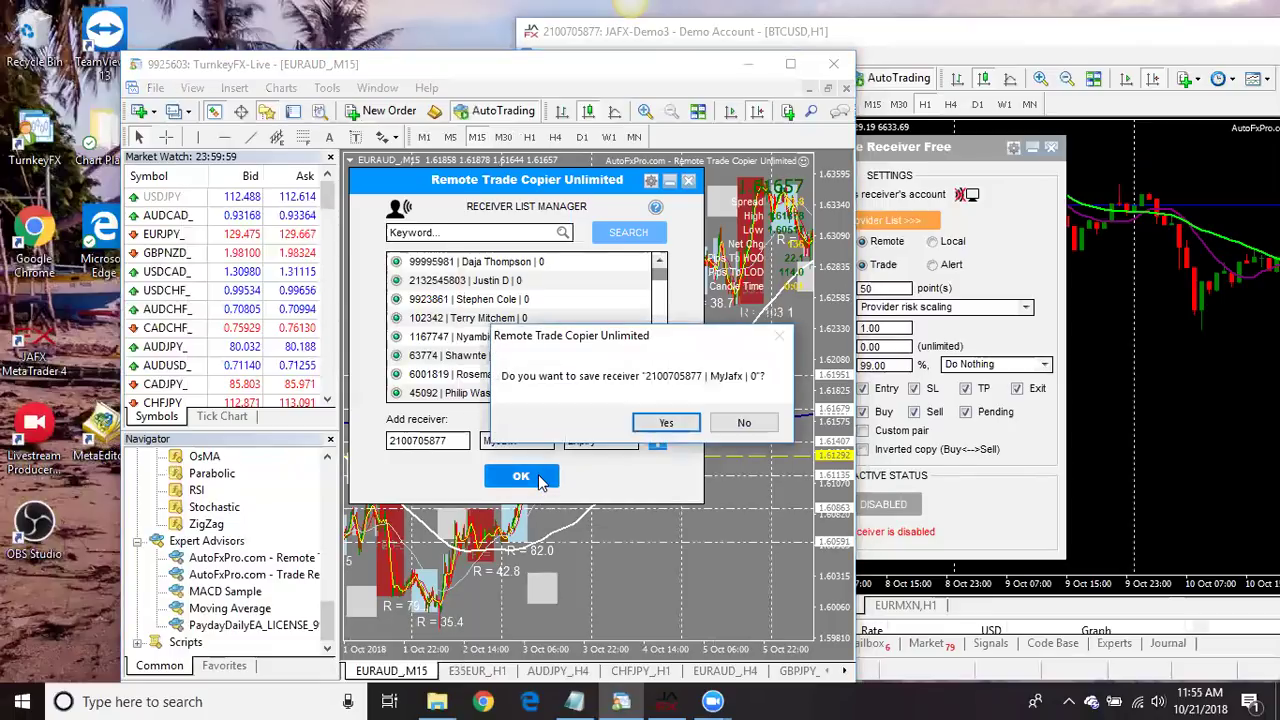
left_click(665, 424)
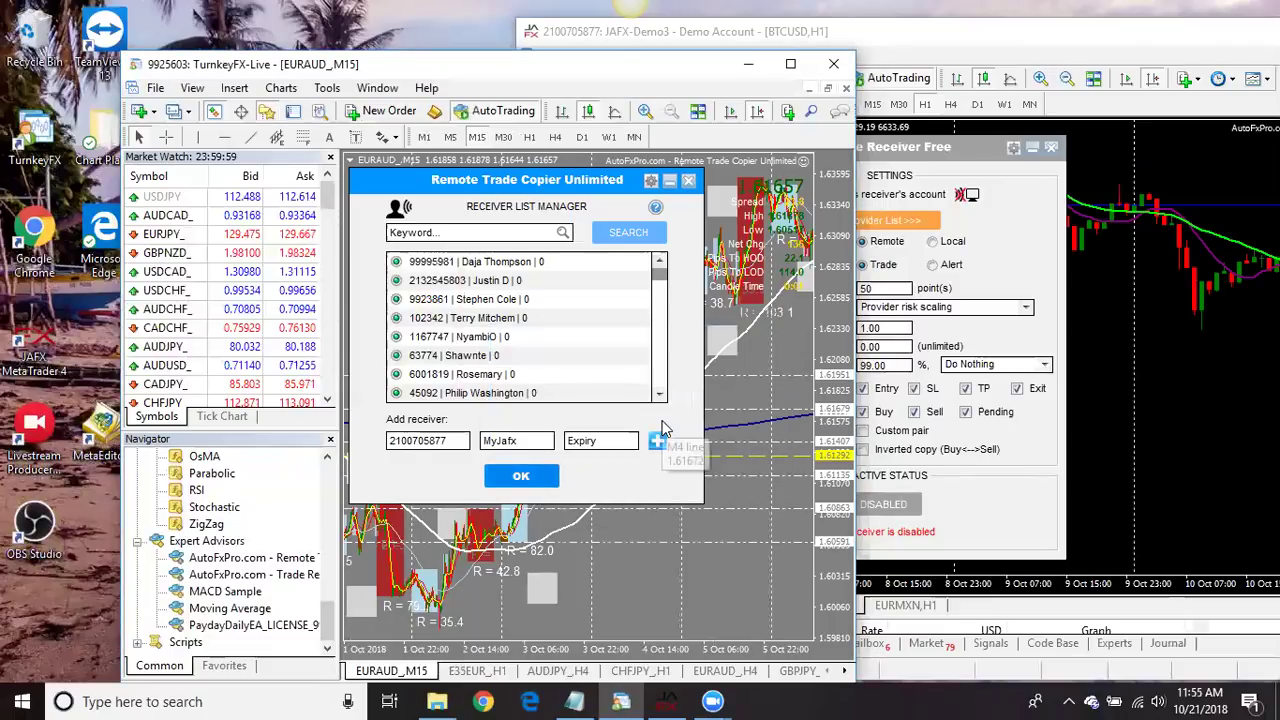
Enable the Active Status of the Remote Trade Copier in the TurnkeyFX terminal and of the Trade Receiver in the JAFX terminal.
left_click(534, 587)
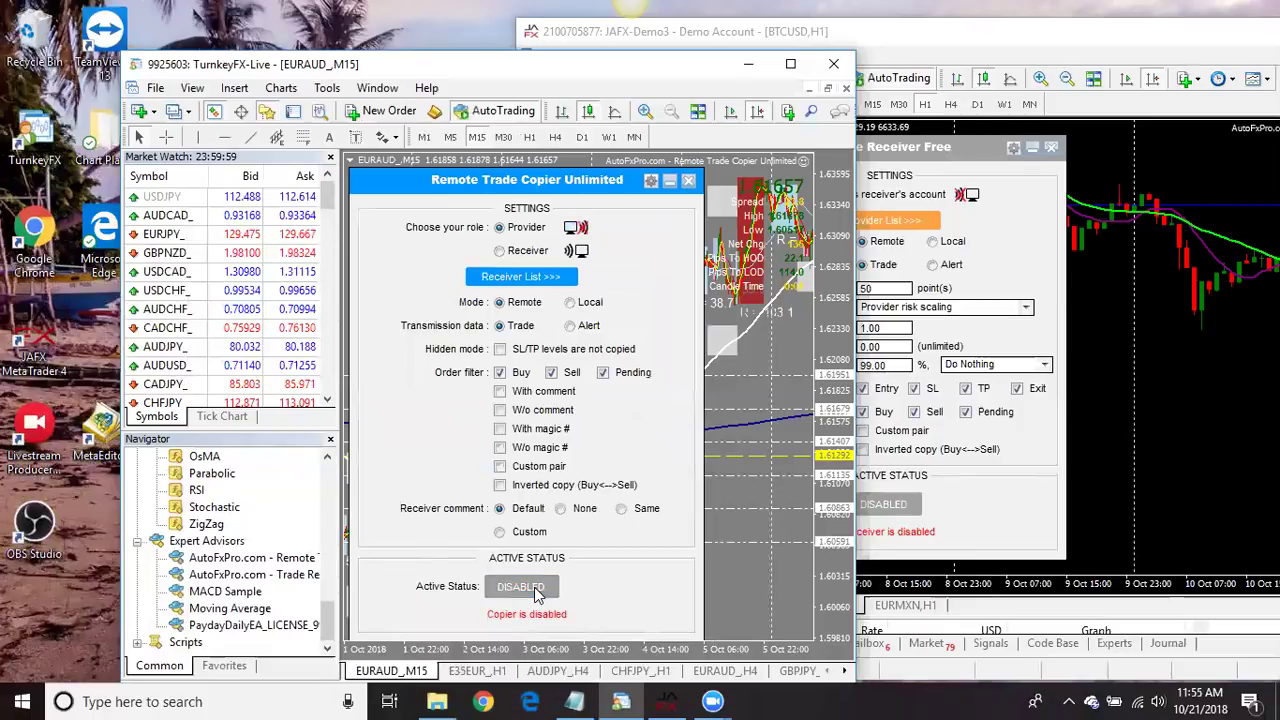
left_click(534, 587)
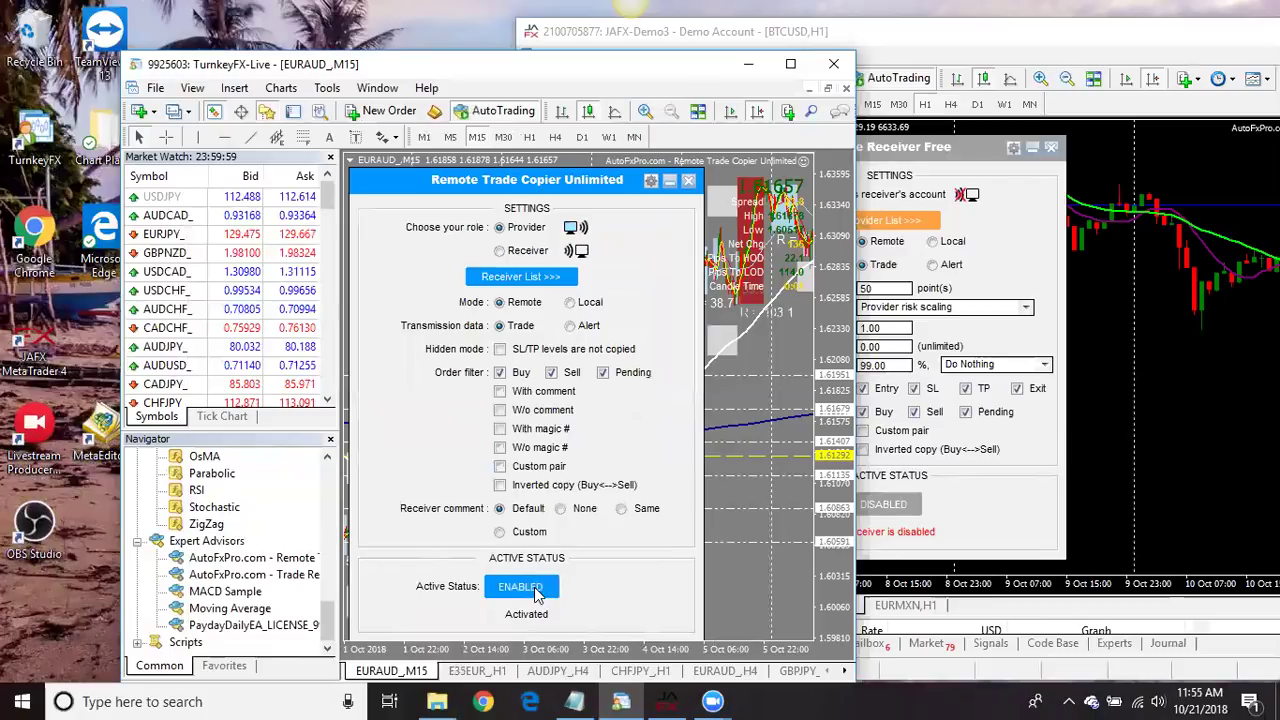
left_click(920, 530)
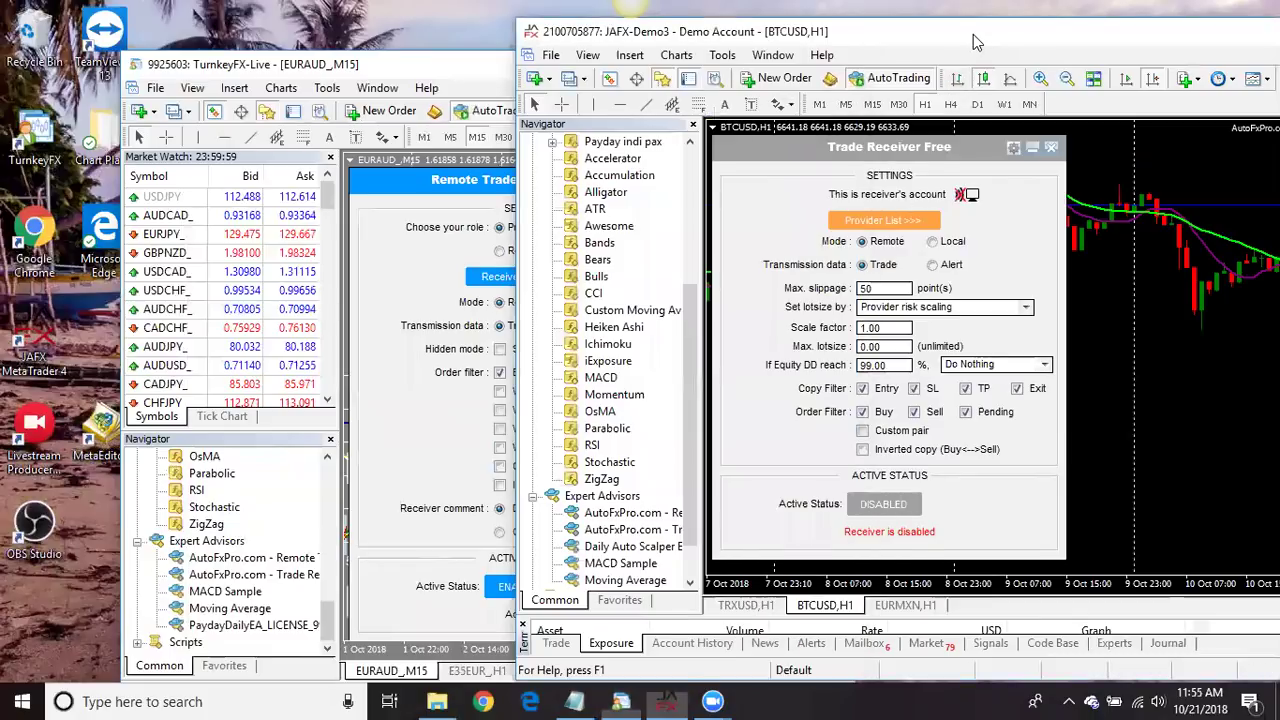
left_click(905, 508)
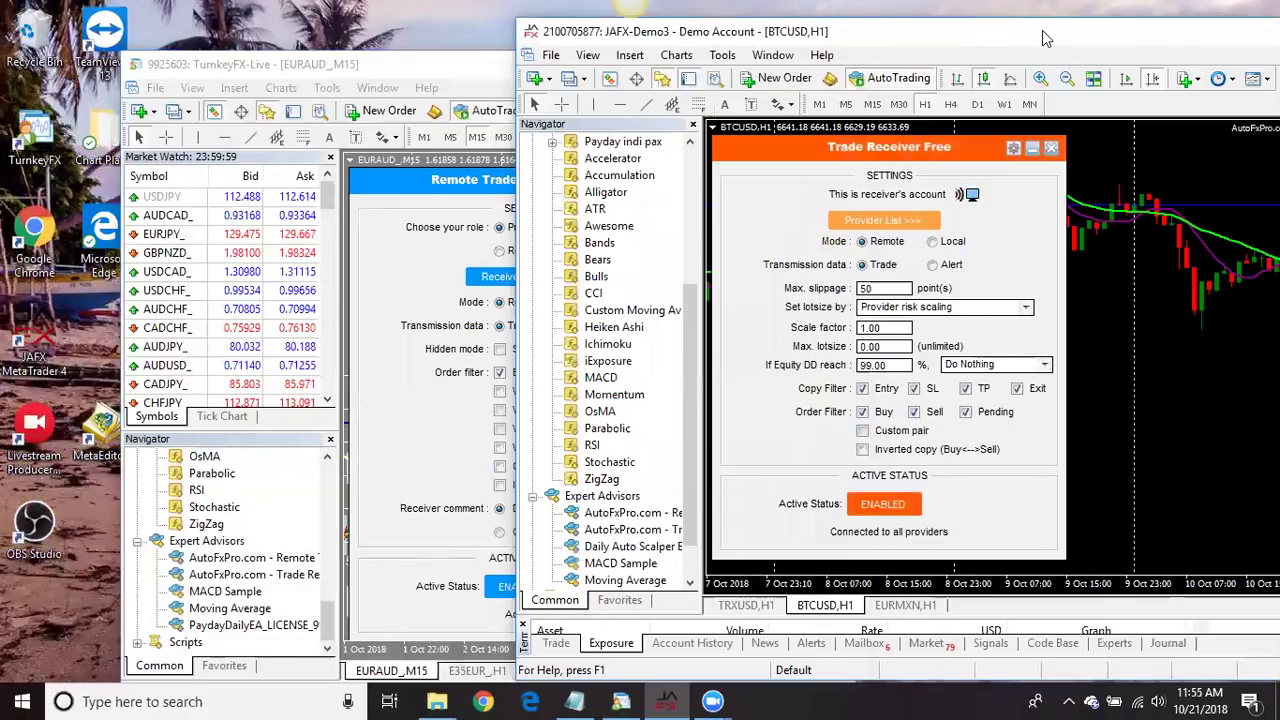
Check the Payday Trader entry in the Trade Receiver's Provider List, and return to its settings.
left_click_drag(1043, 38, 867, 43)
left_click(706, 225)
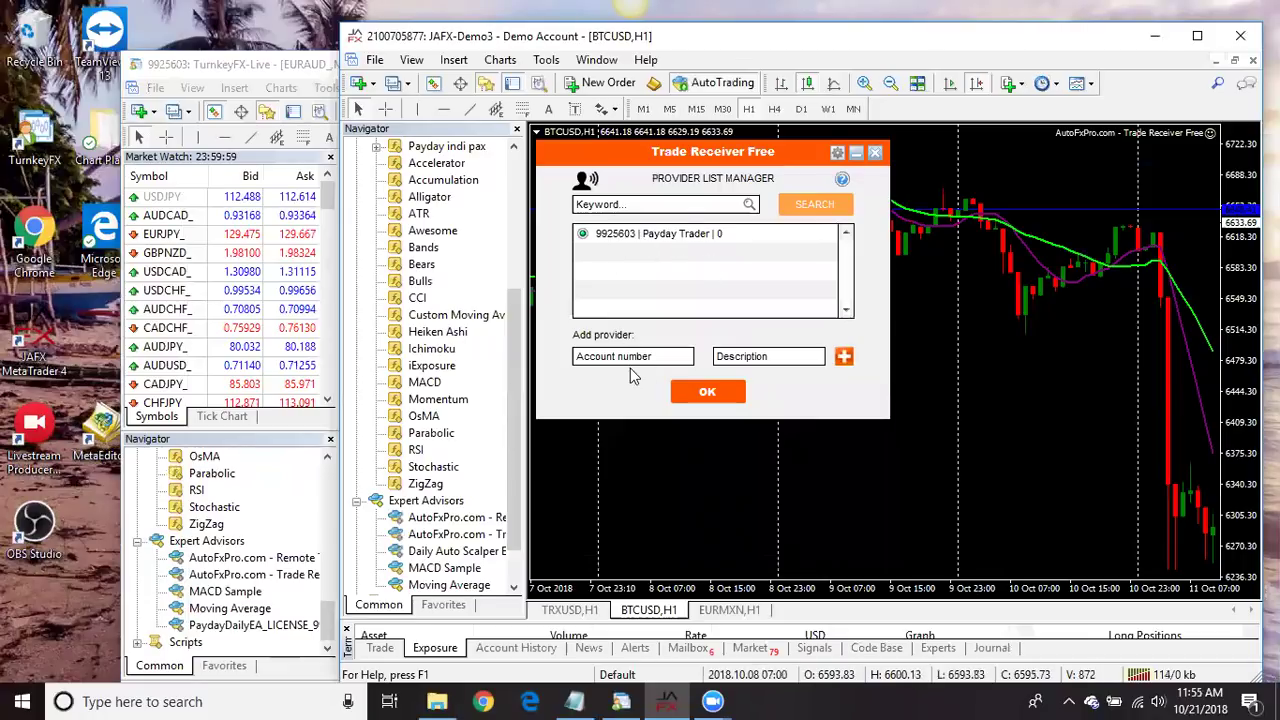
left_click(716, 390)
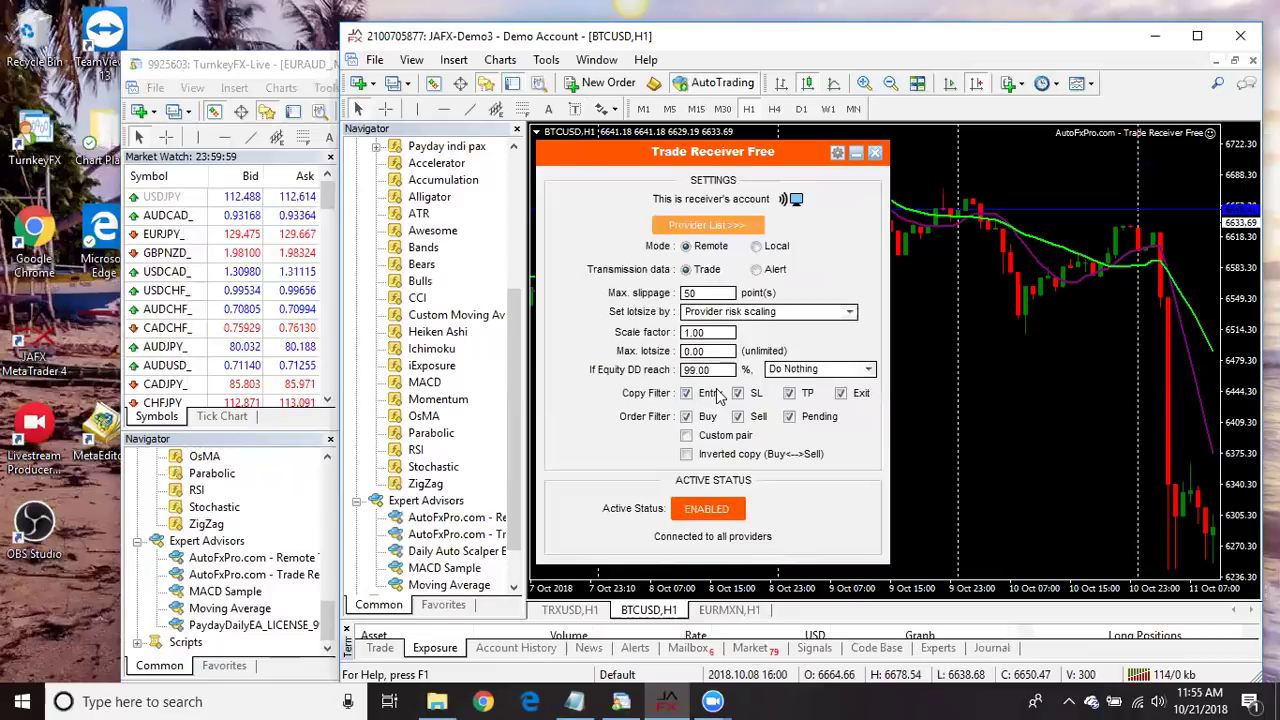
Maximize the JAFX terminal, and widen the Navigator to show more of the Expert Advisor names.
left_click_drag(935, 43, 871, 38)
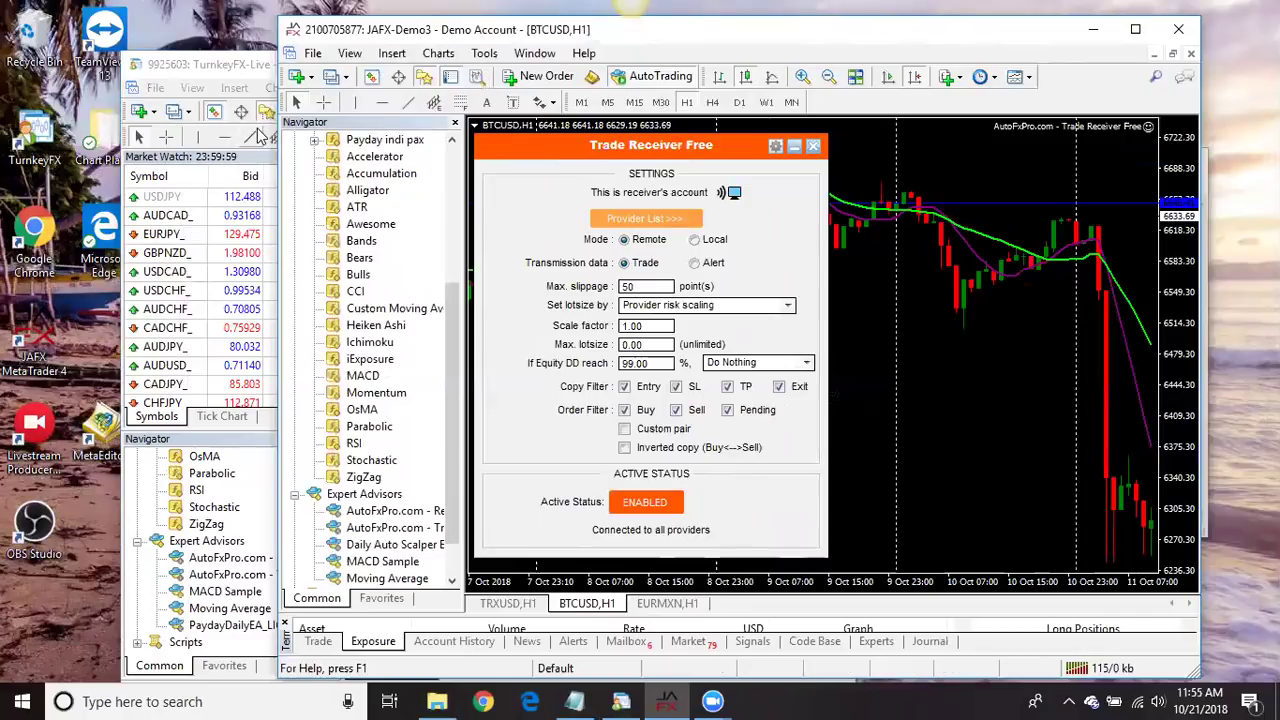
left_click(1137, 31)
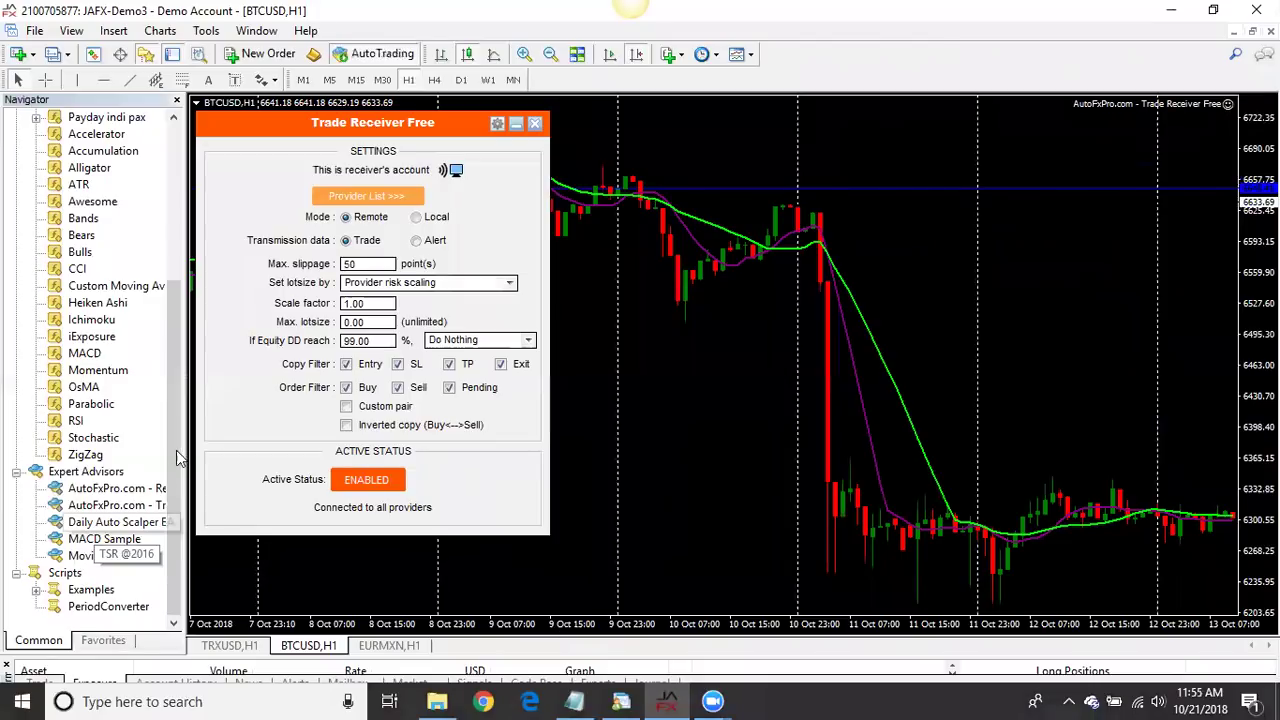
left_click_drag(220, 463, 228, 464)
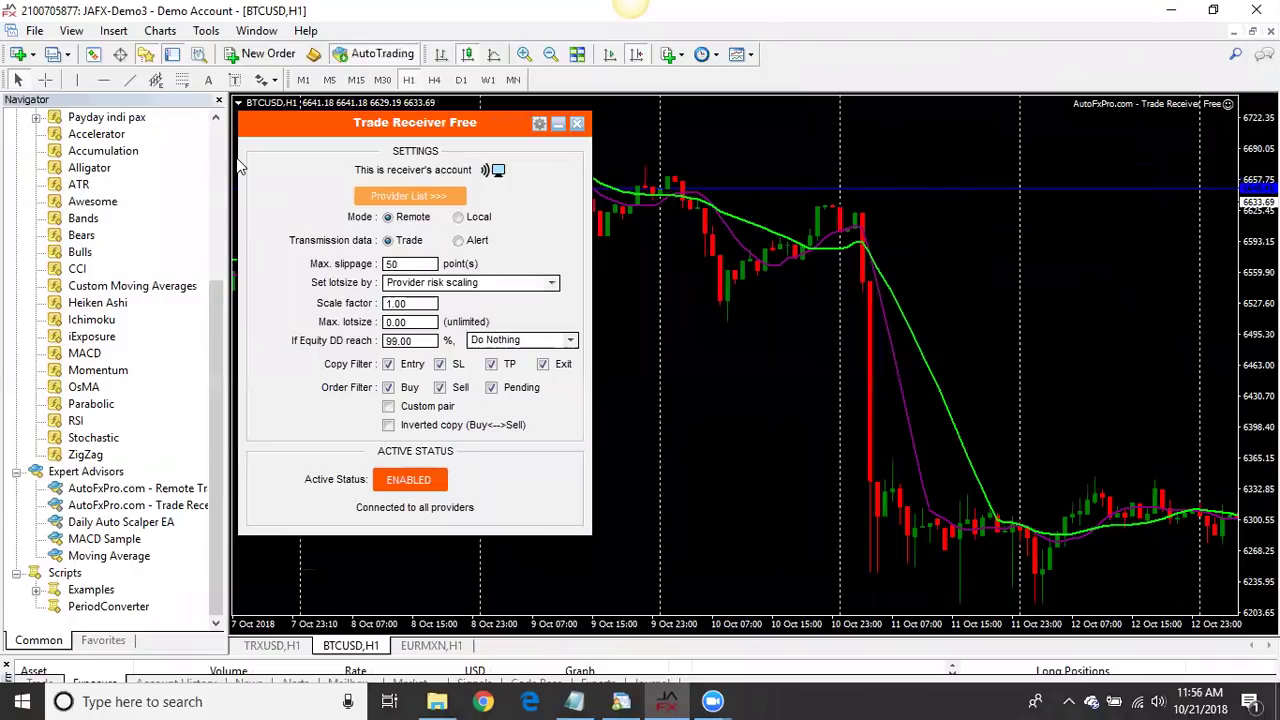
Attach the Daily Auto Scalper EA to the TRXUSD H1 chart with live trading, DLL imports and import of external experts allowed.
left_click(272, 646)
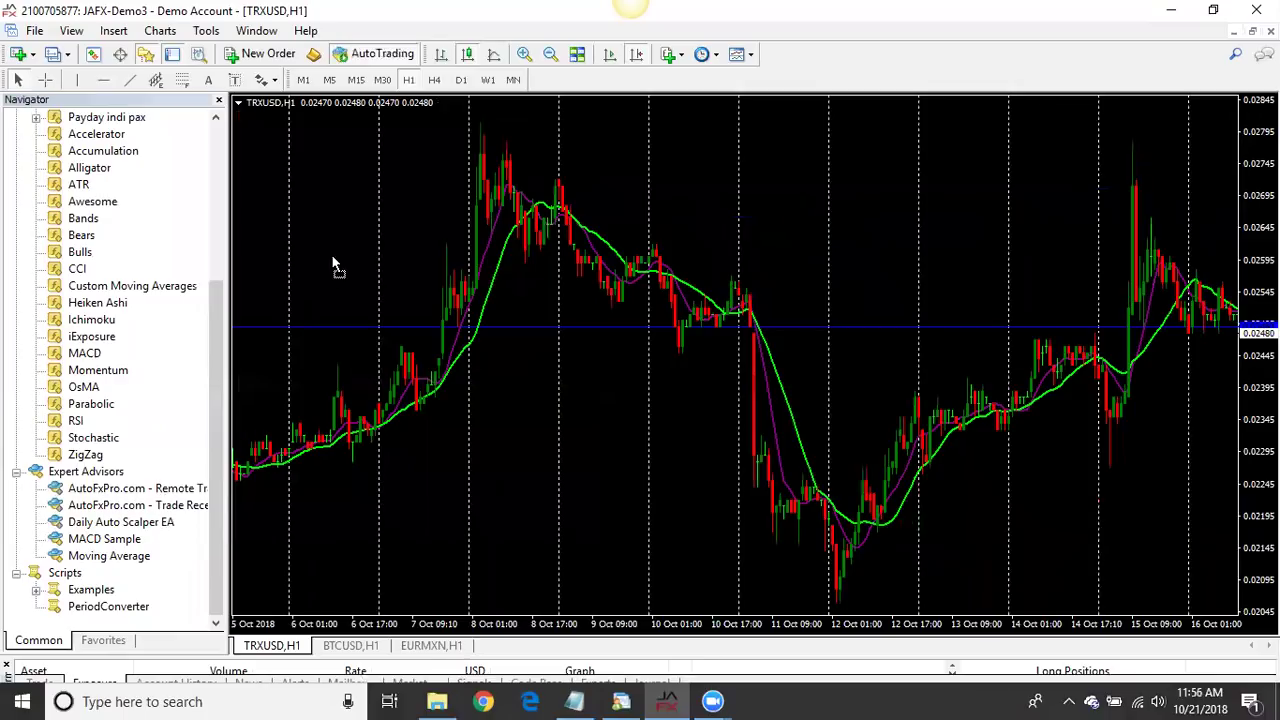
left_click_drag(333, 263, 333, 263)
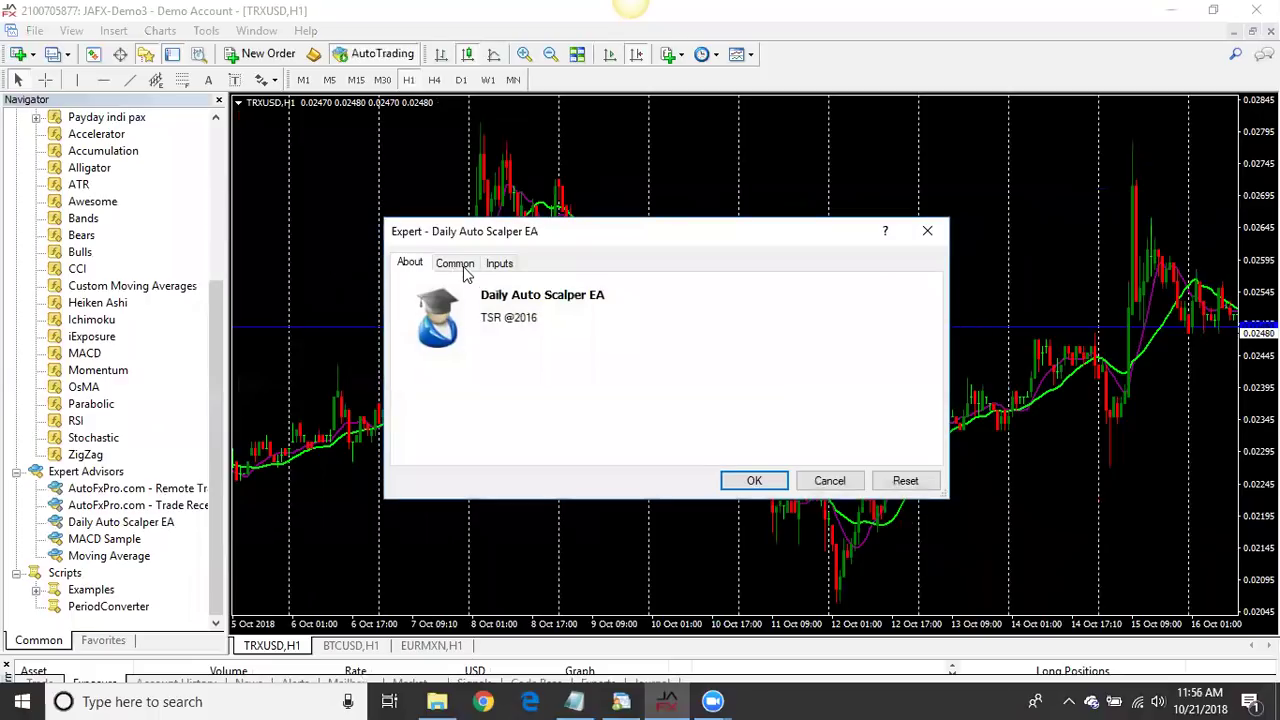
left_click(464, 268)
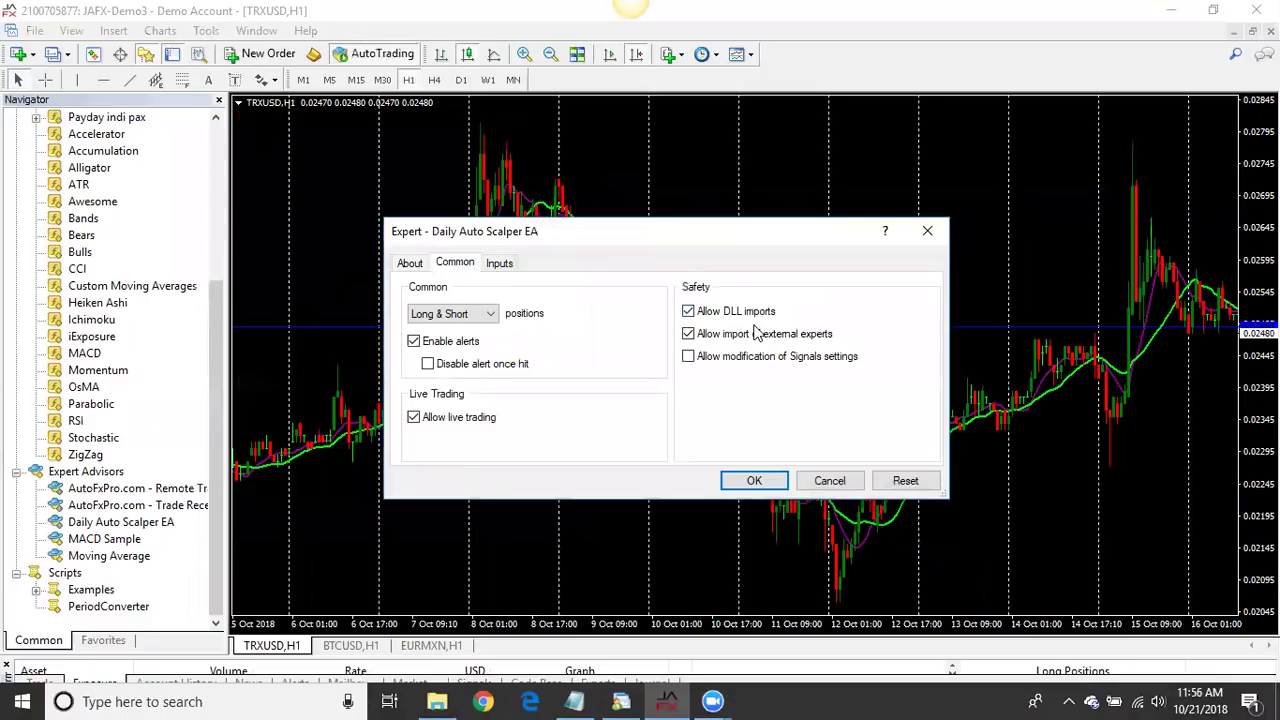
left_click(753, 483)
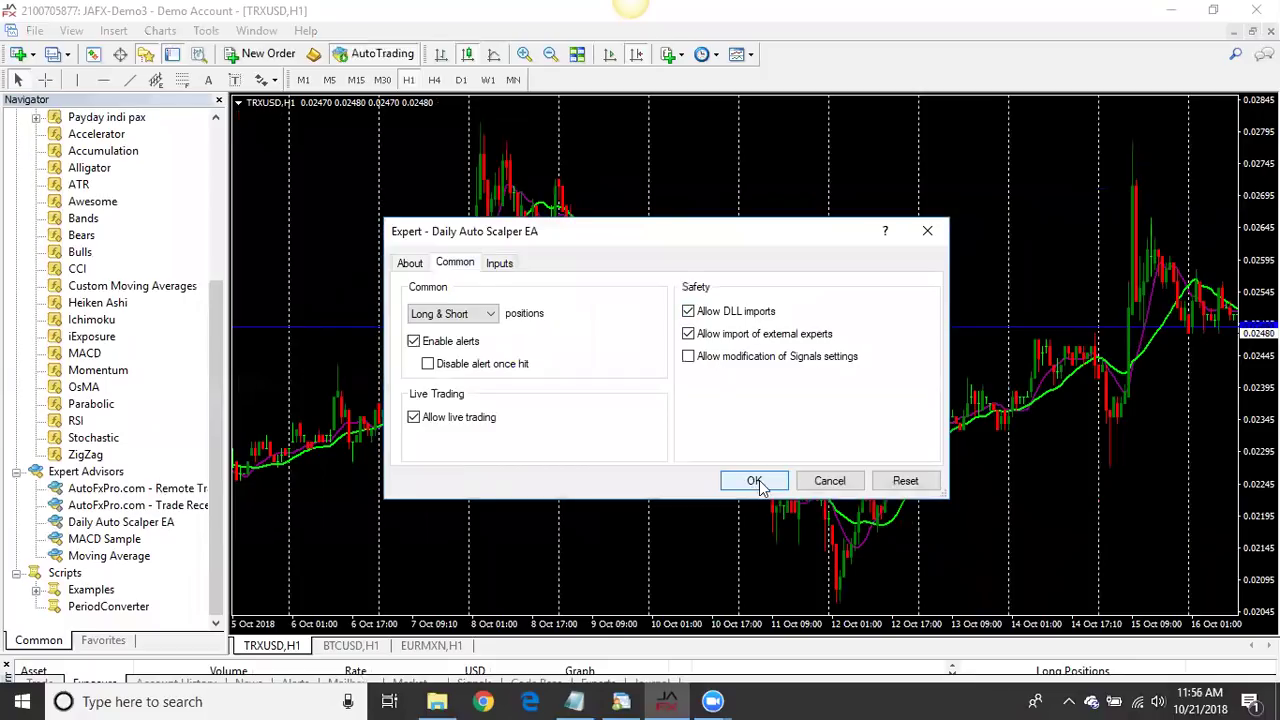
left_click(755, 482)
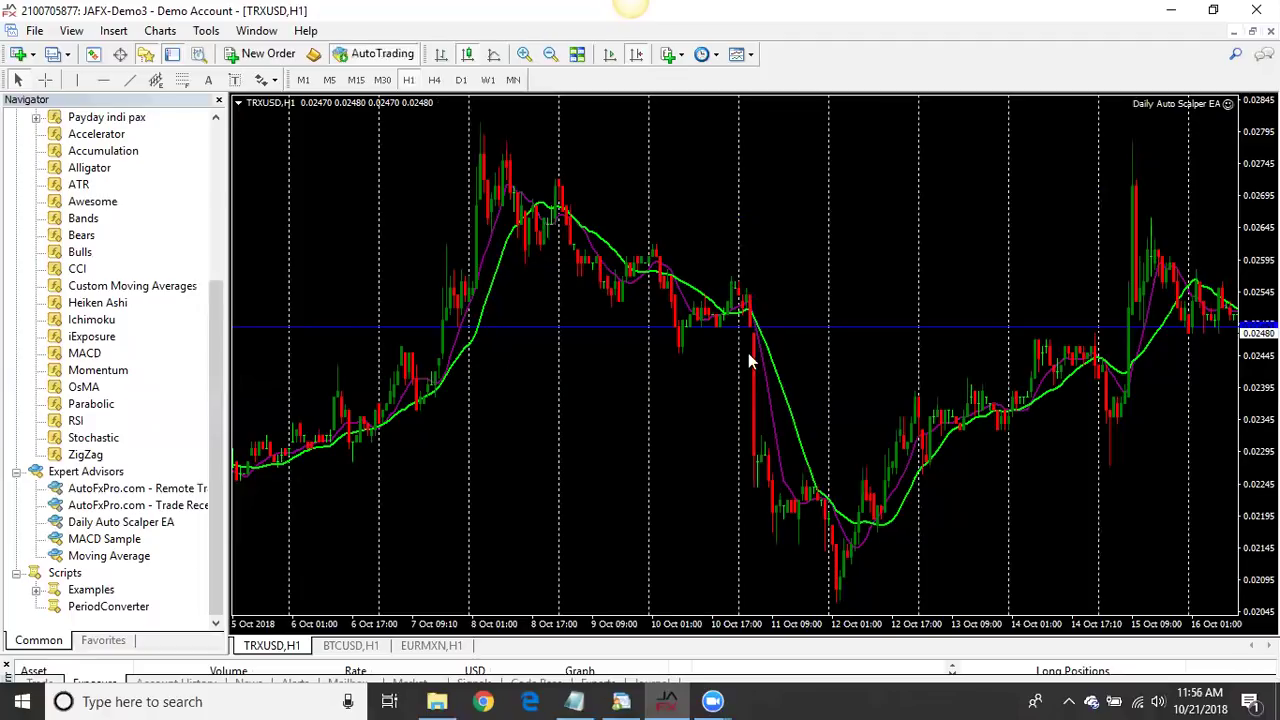
scroll(1031, 465, "down", 10)
scroll(1022, 448, "up", 8)
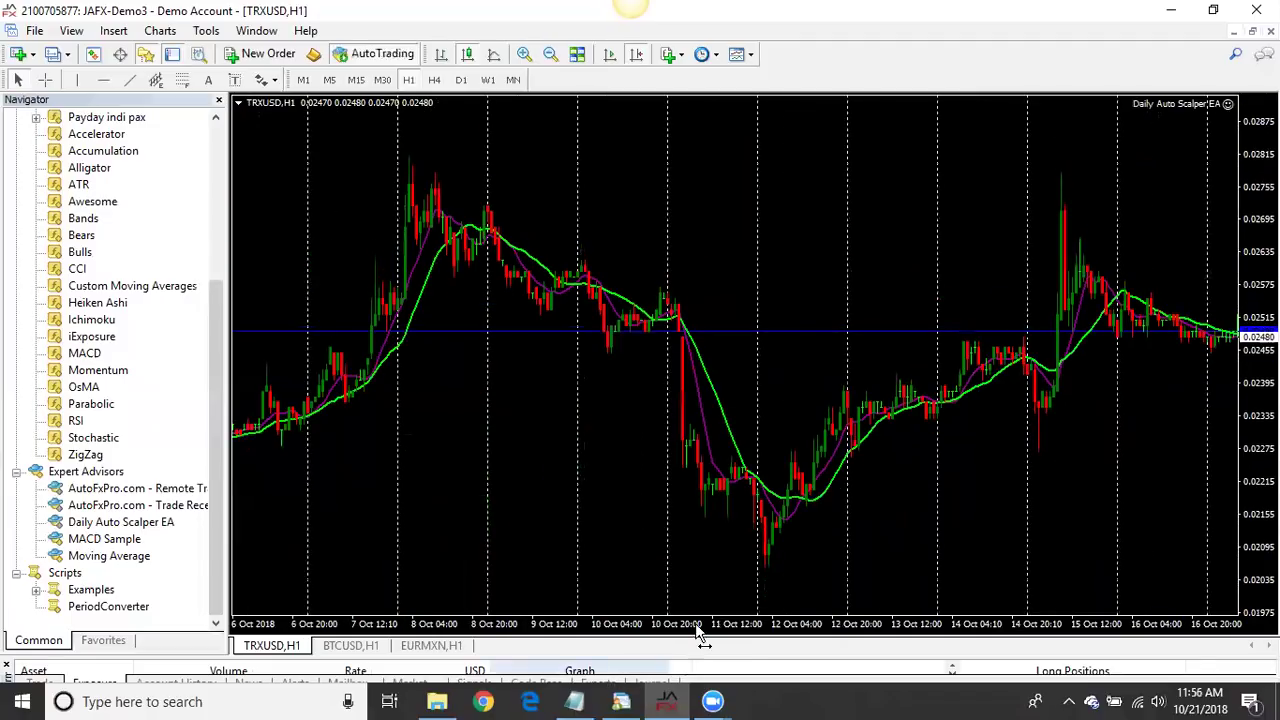
left_click_drag(710, 658, 704, 616)
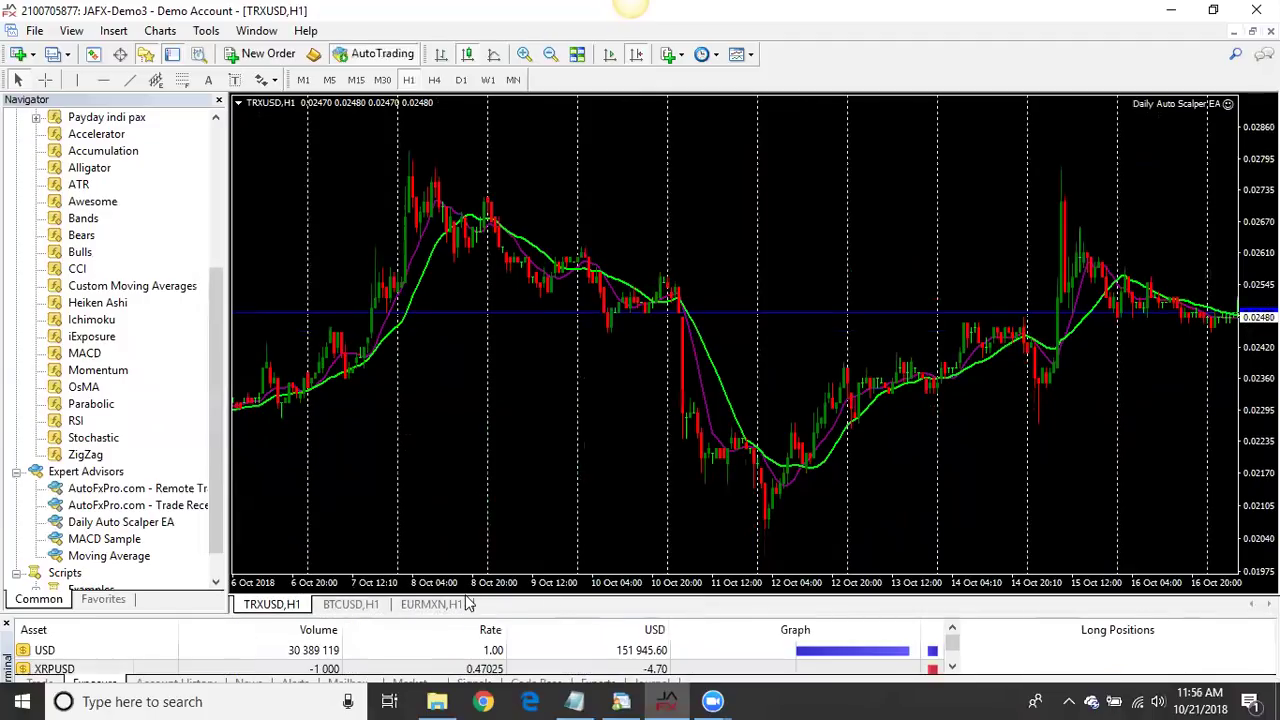
left_click_drag(562, 614, 556, 656)
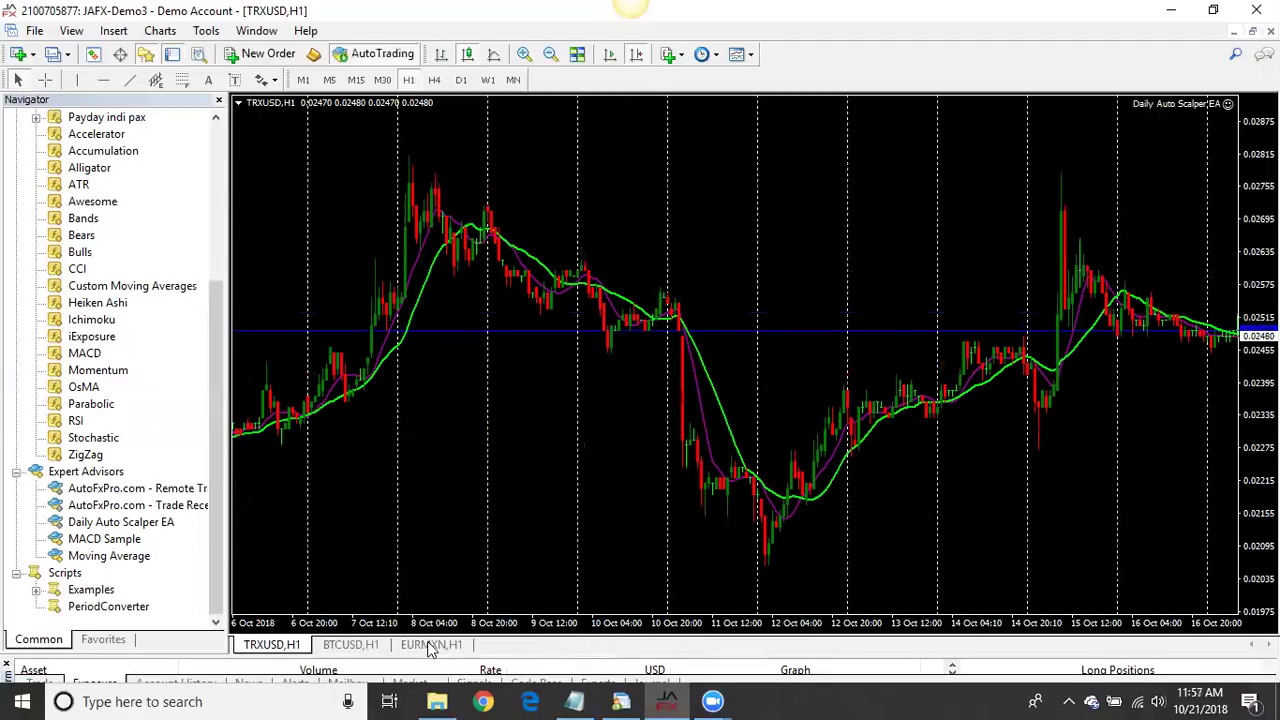
Remove the Daily Auto Scalper EA from the TRXUSD H1 chart.
right_click(493, 129)
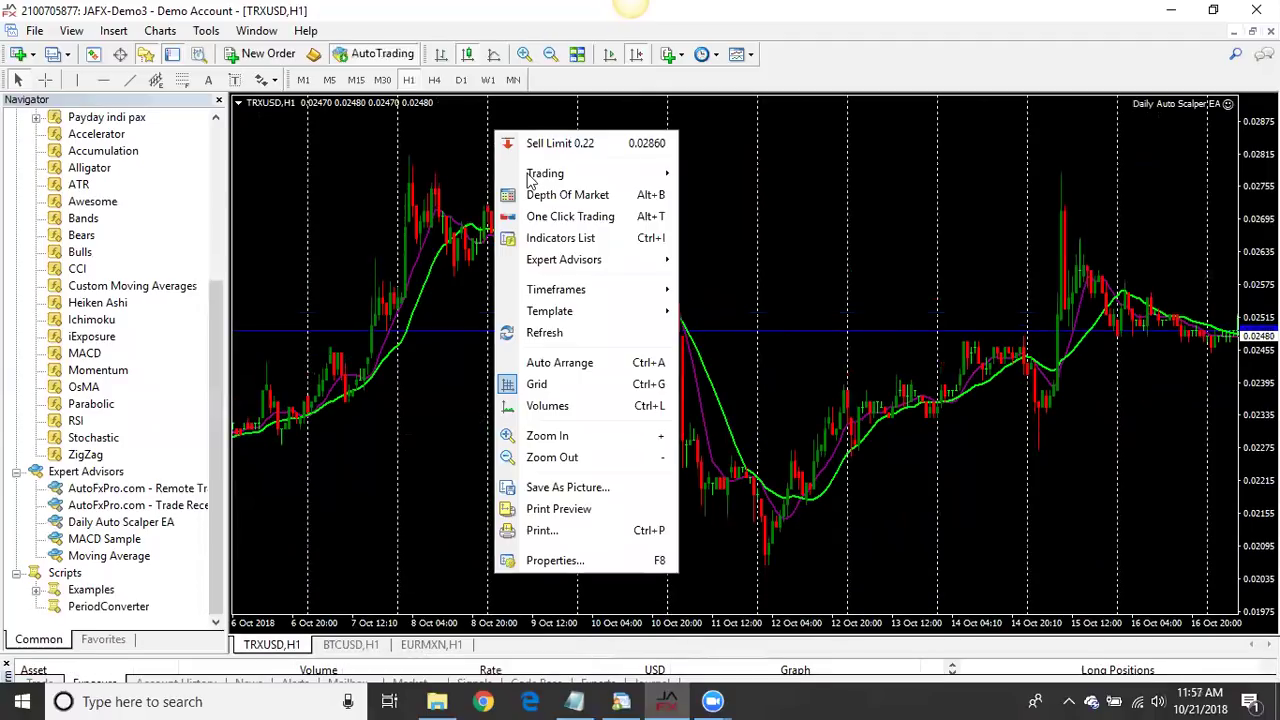
right_click(716, 122)
mouse_move(847, 258)
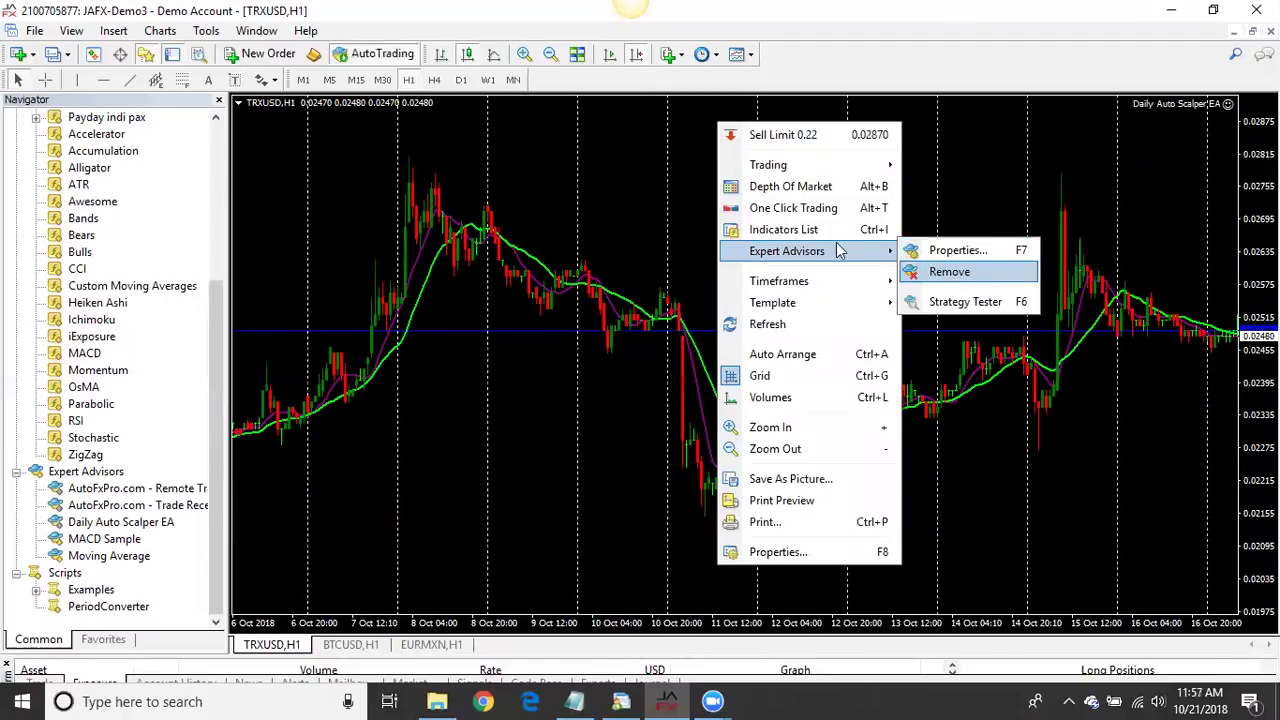
left_click(955, 273)
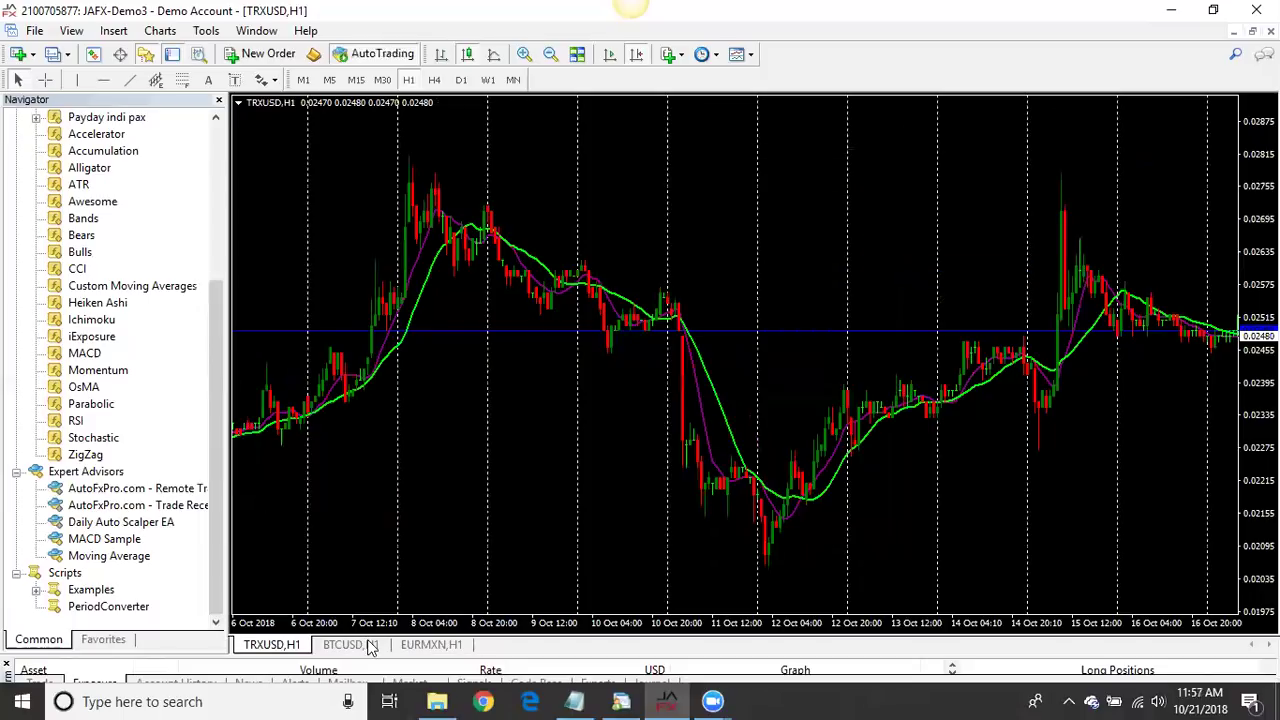
Attach the Daily Auto Scalper EA to the EURMXN H1 chart with live trading and DLL imports allowed.
left_click(431, 644)
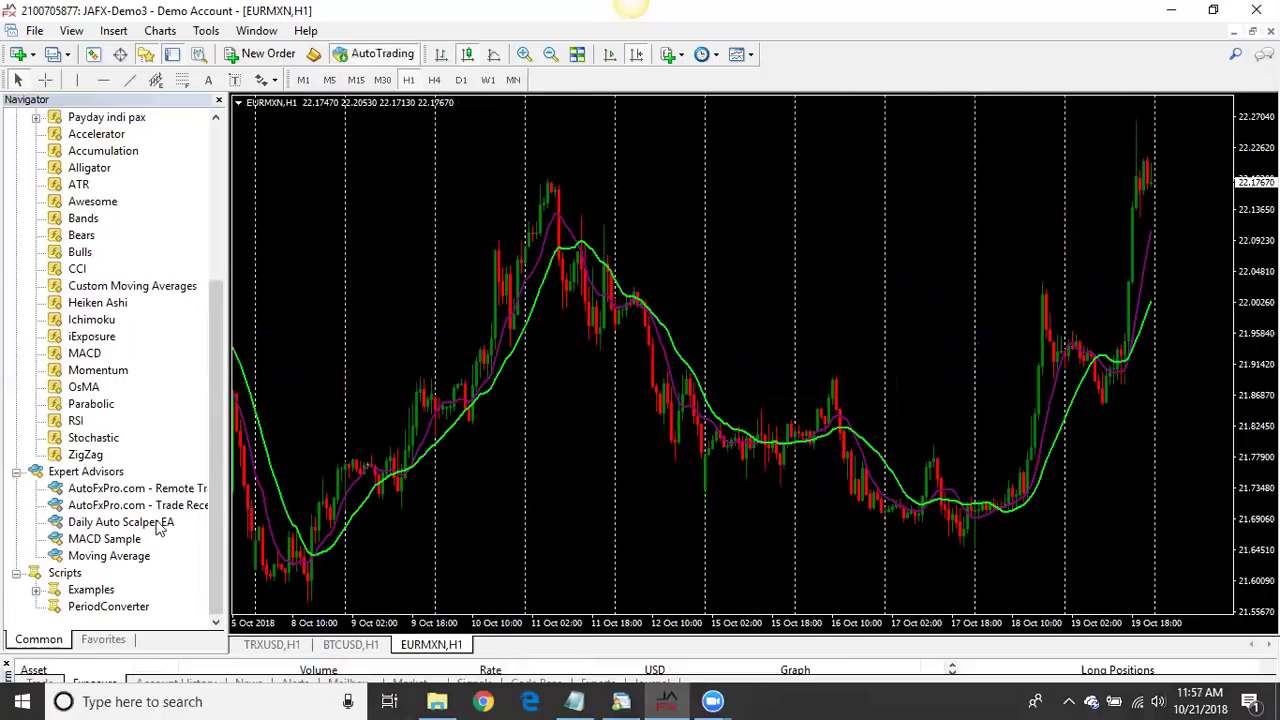
left_click_drag(380, 176, 381, 176)
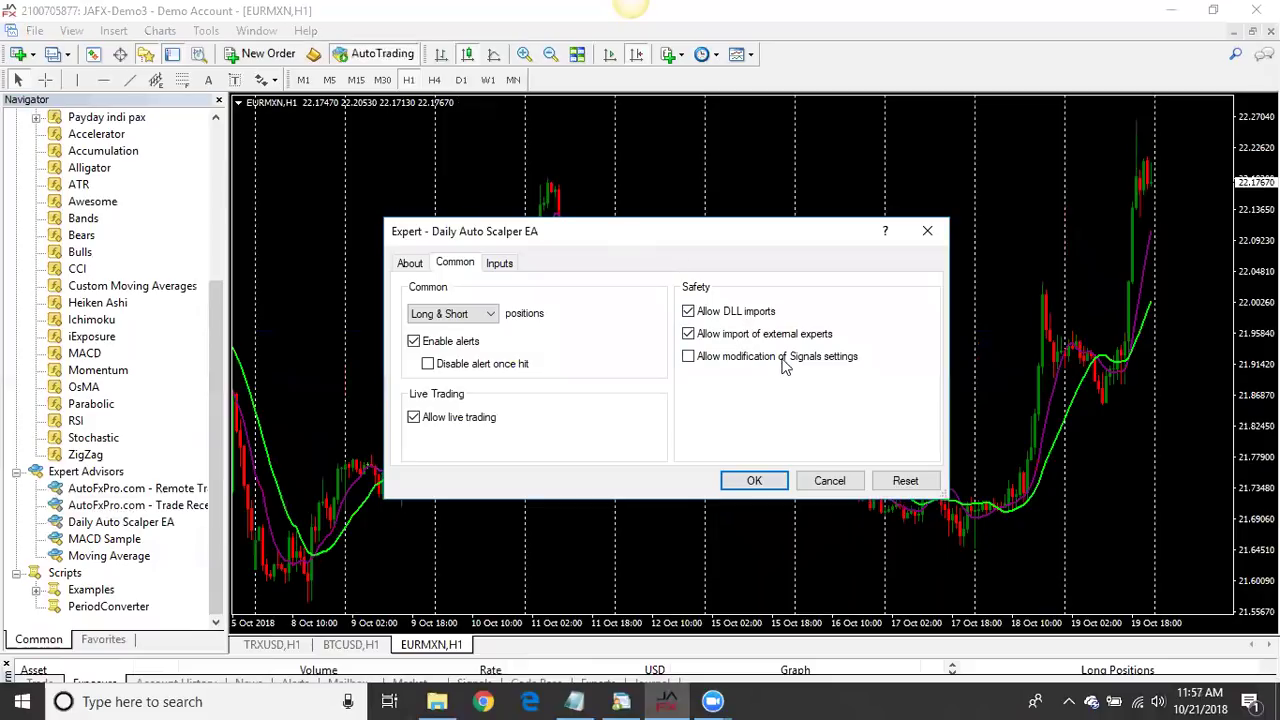
left_click(754, 481)
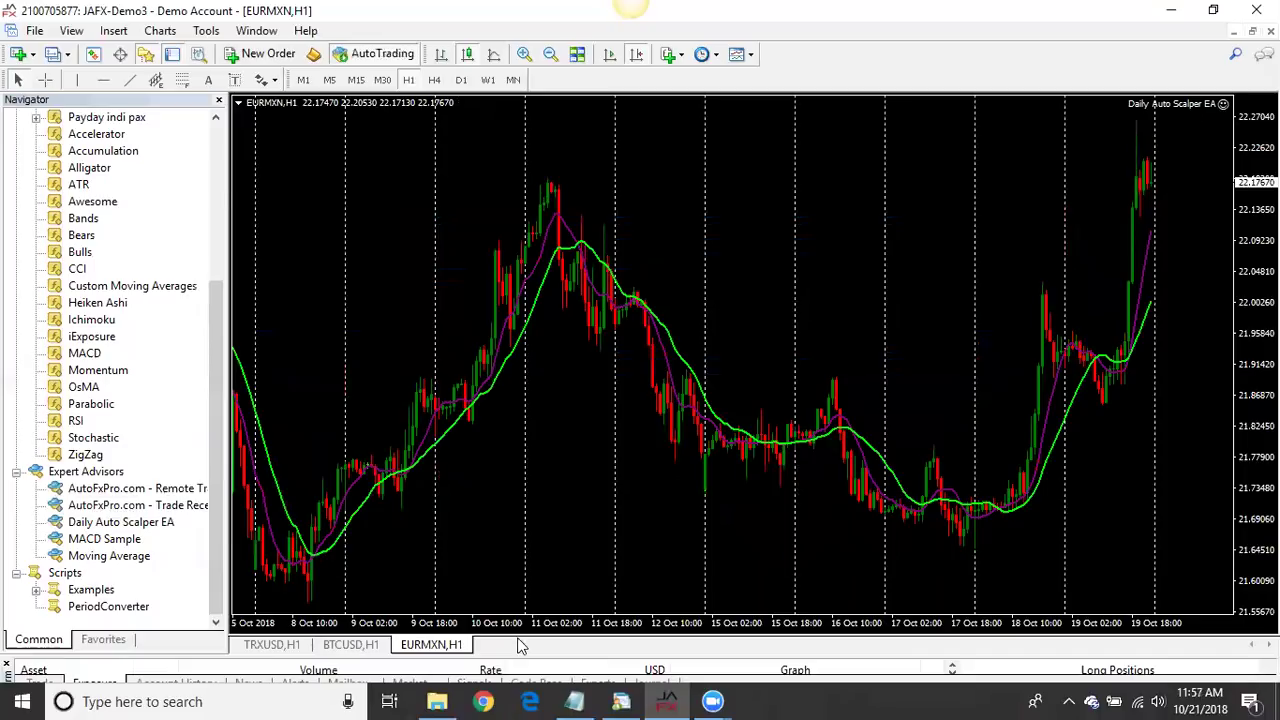
Remove the Daily Auto Scalper EA from the EURMXN H1 chart.
left_click_drag(518, 648, 520, 664)
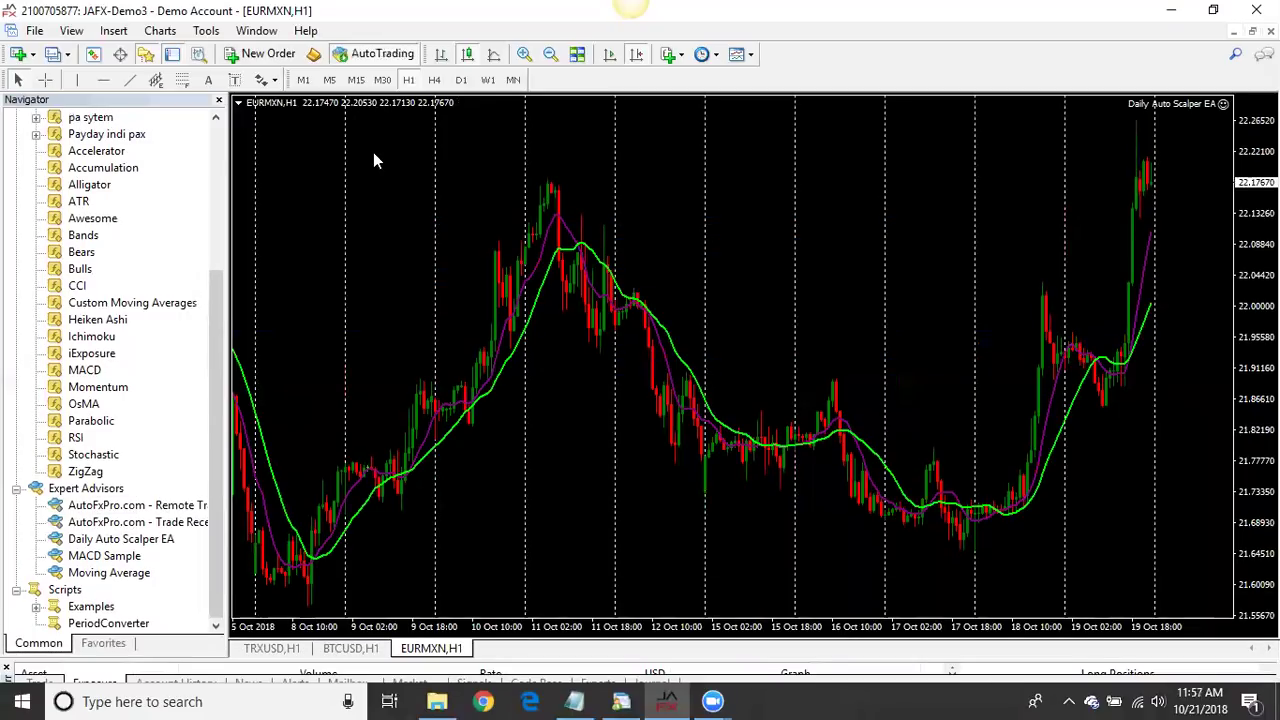
right_click(375, 160)
mouse_move(548, 280)
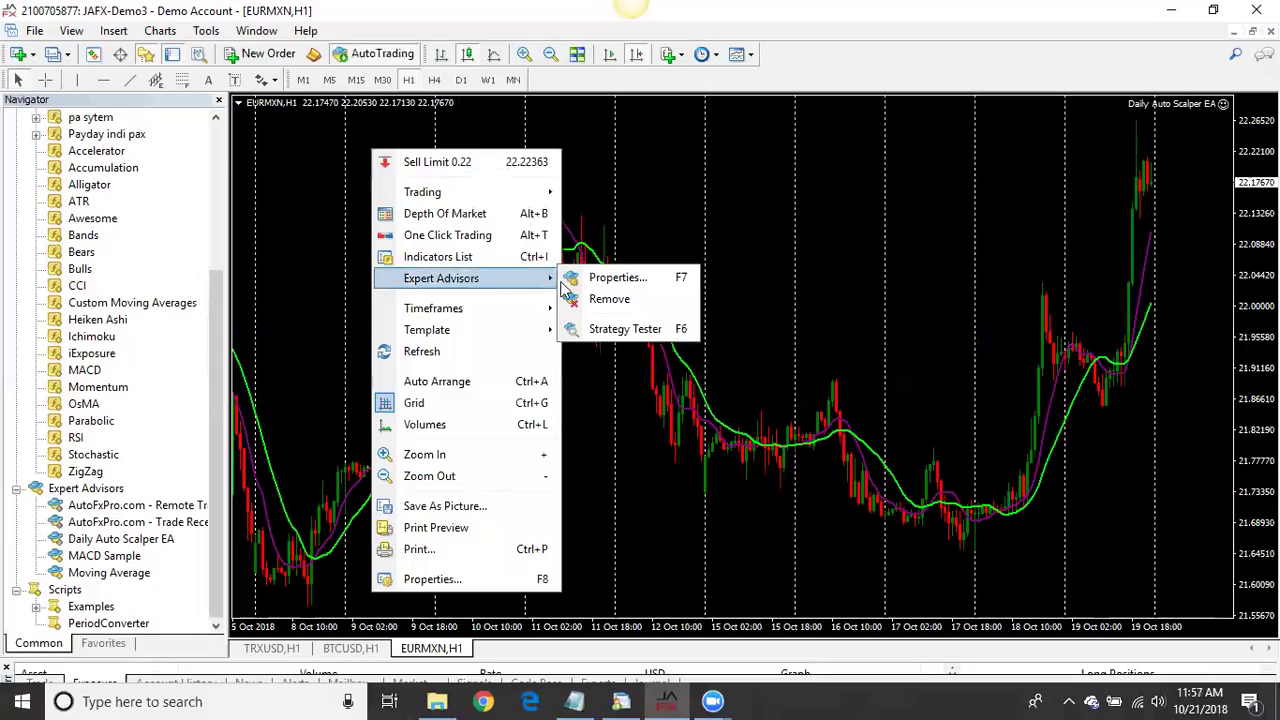
left_click(612, 300)
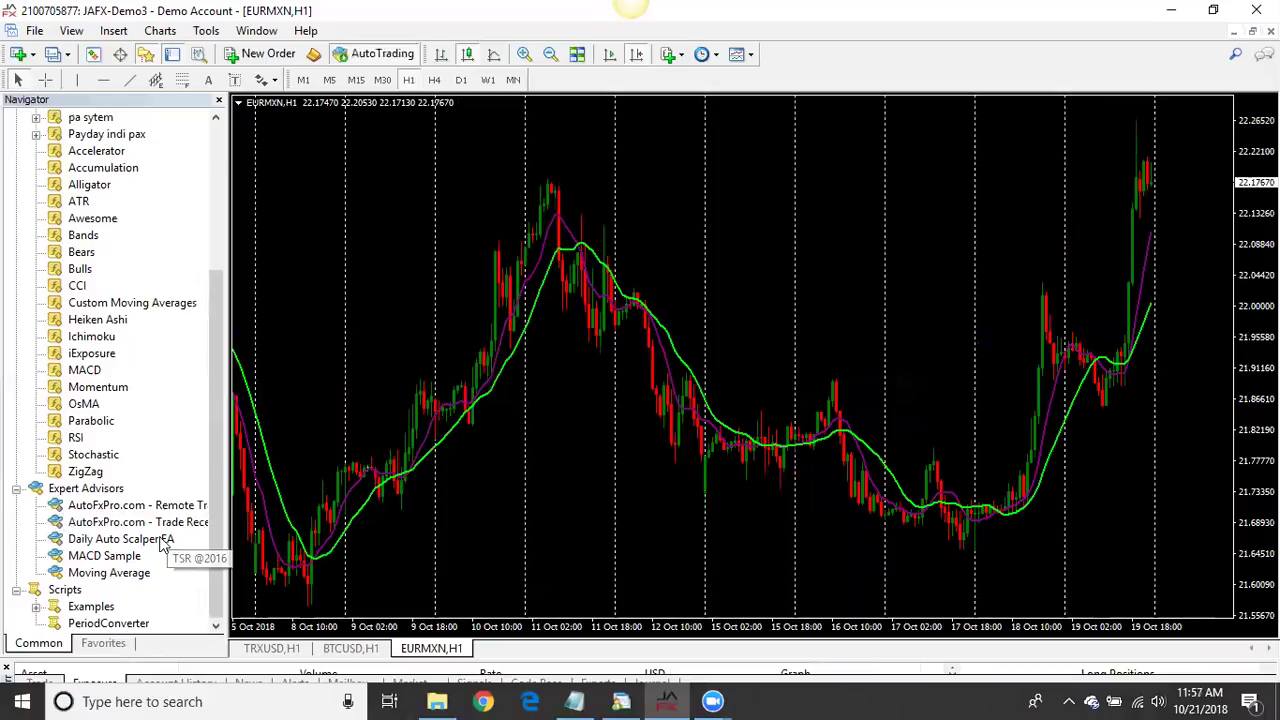
Attach the Daily Auto Scalper EA to the EURMXN H1 chart and set its Fix_lot input to 0.05.
left_click_drag(389, 172, 389, 171)
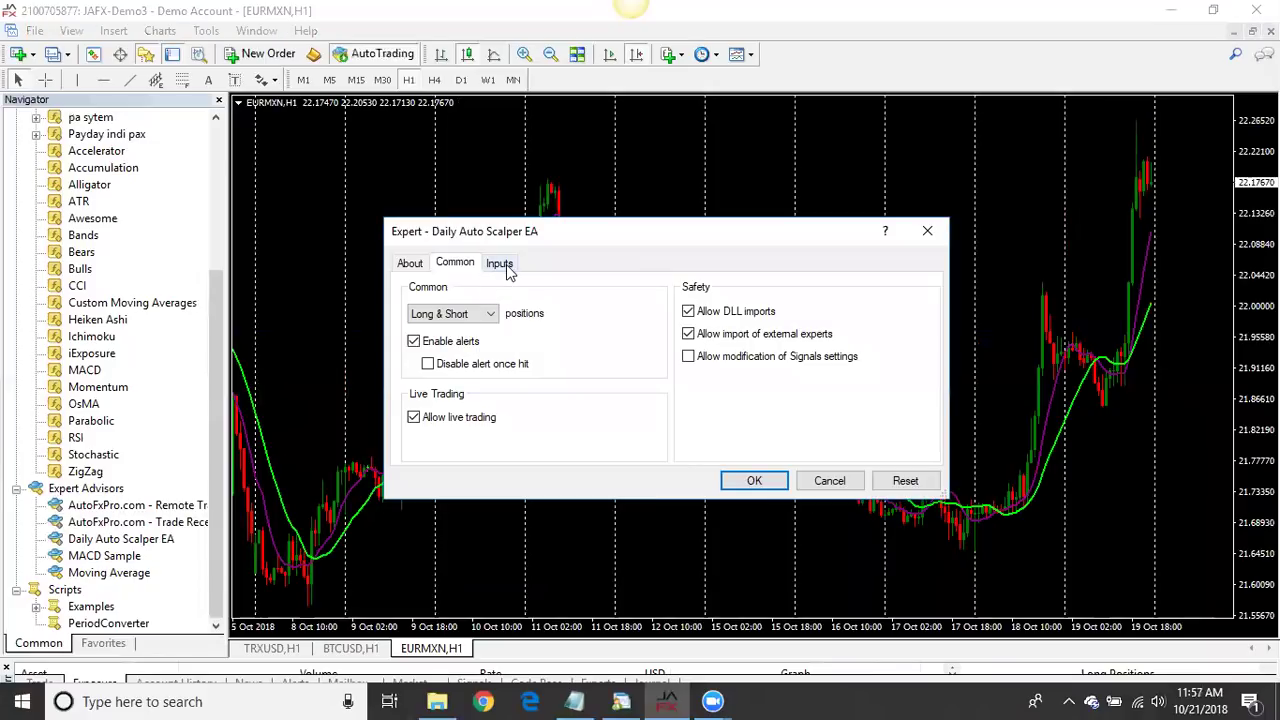
left_click(500, 264)
left_click_drag(708, 229, 701, 224)
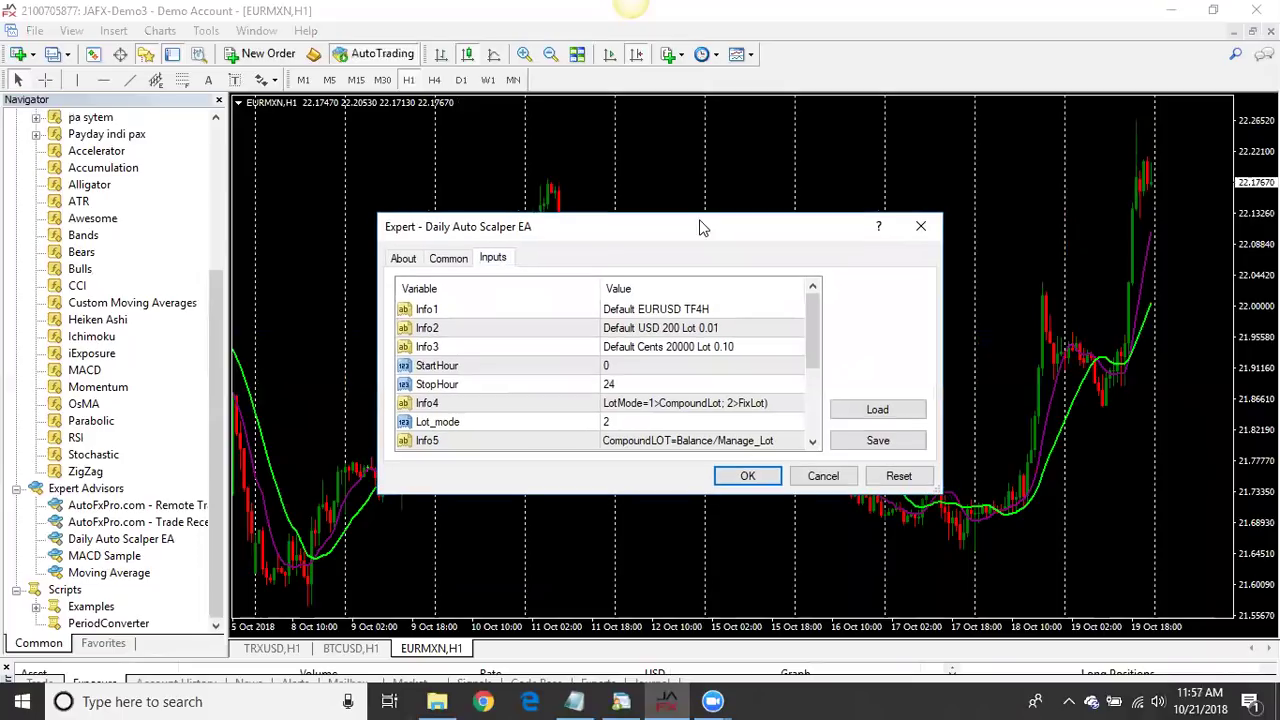
left_click_drag(670, 178, 668, 176)
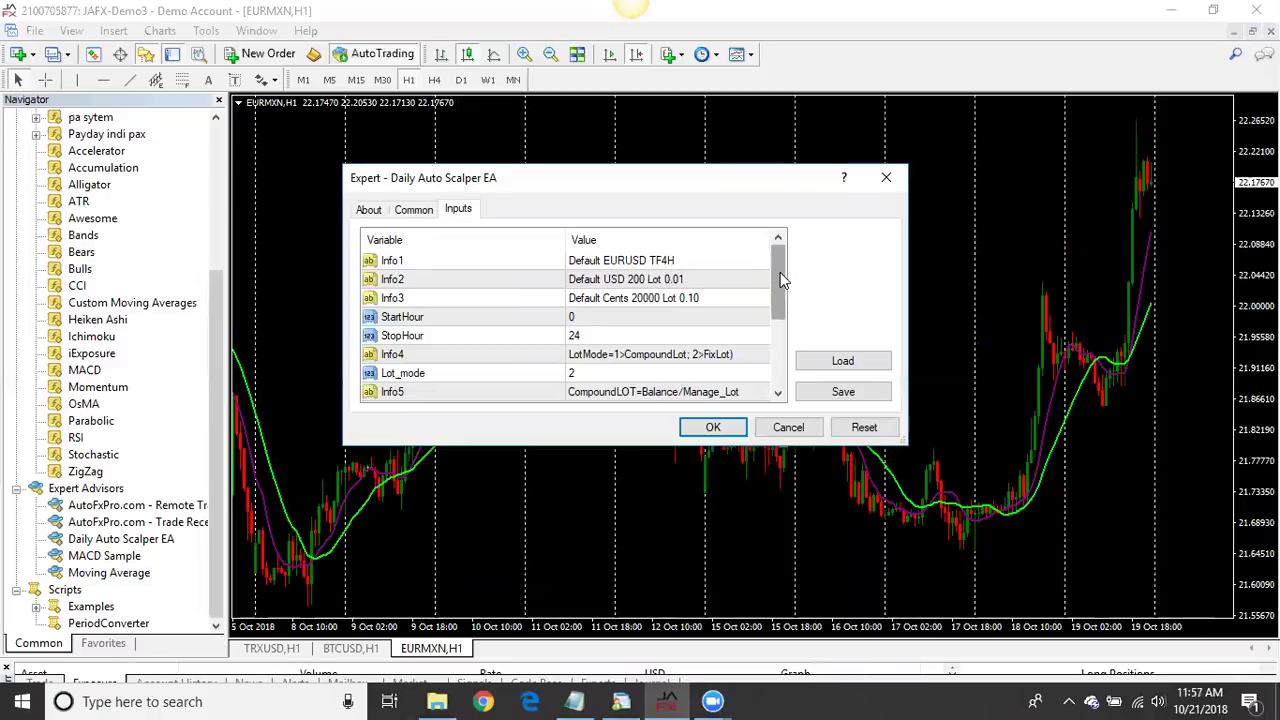
left_click_drag(778, 270, 778, 291)
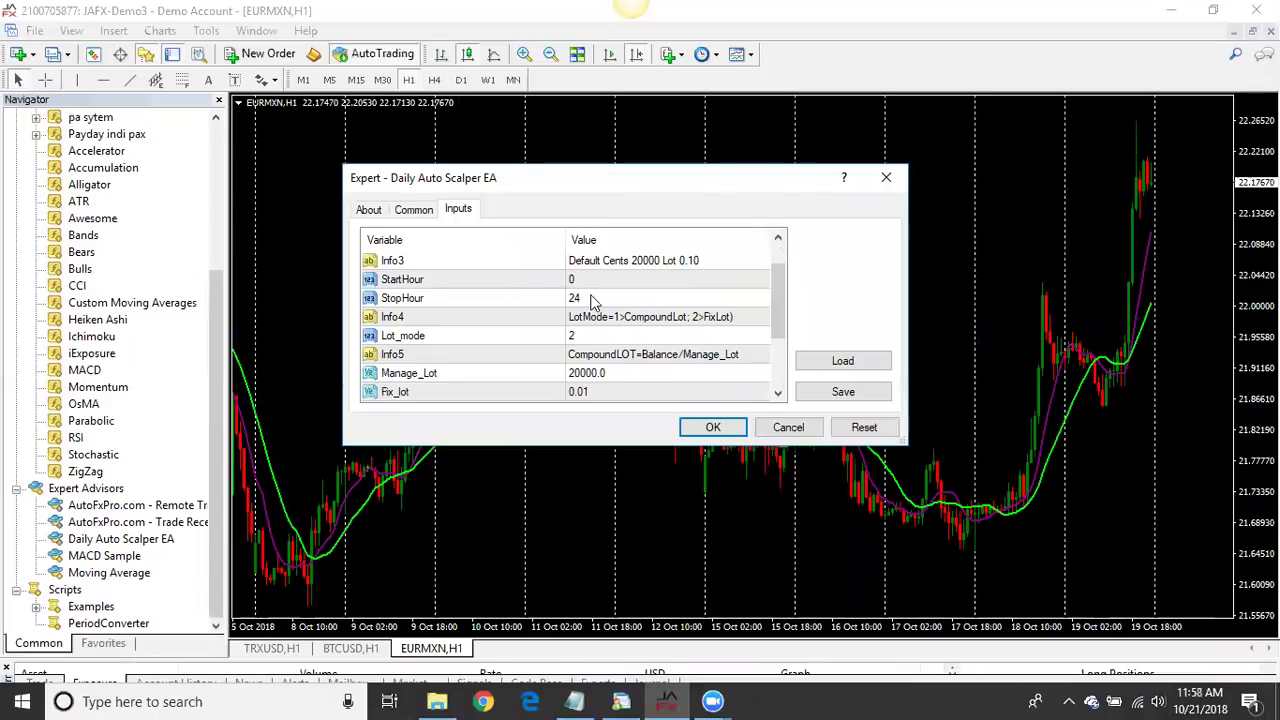
left_click_drag(780, 291, 613, 317)
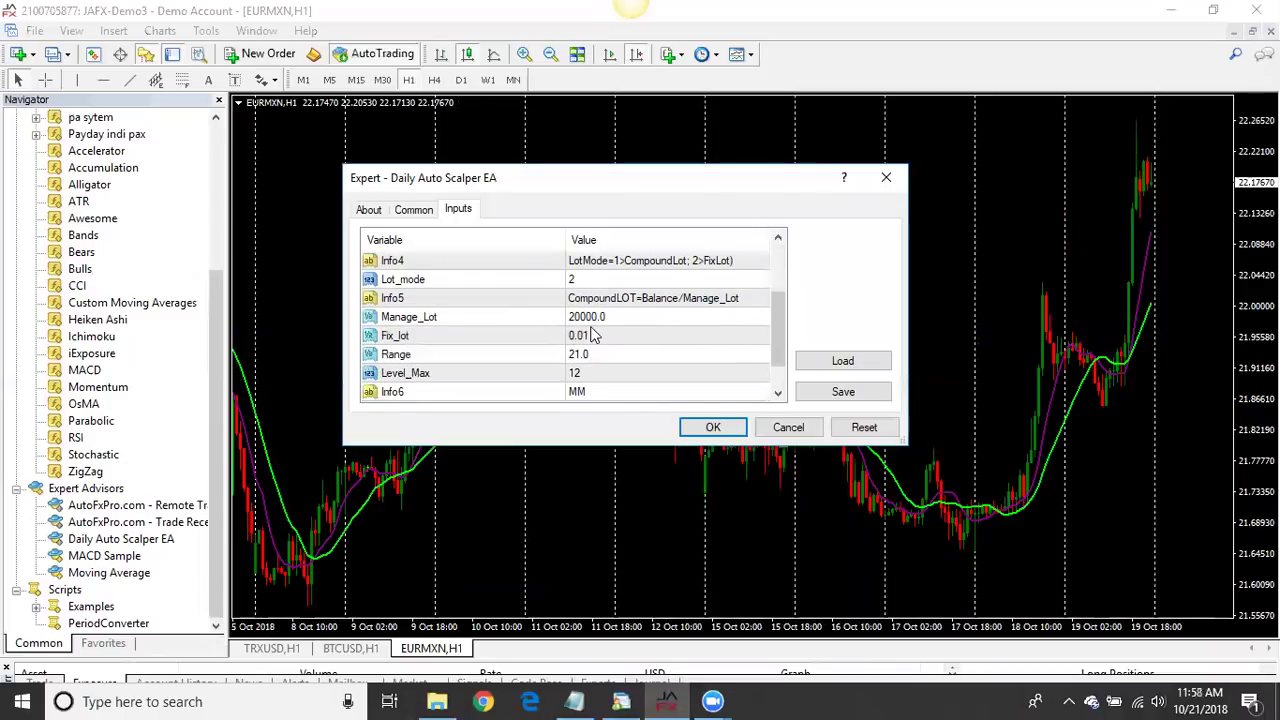
left_click(594, 336)
left_click(595, 335)
left_click(595, 335)
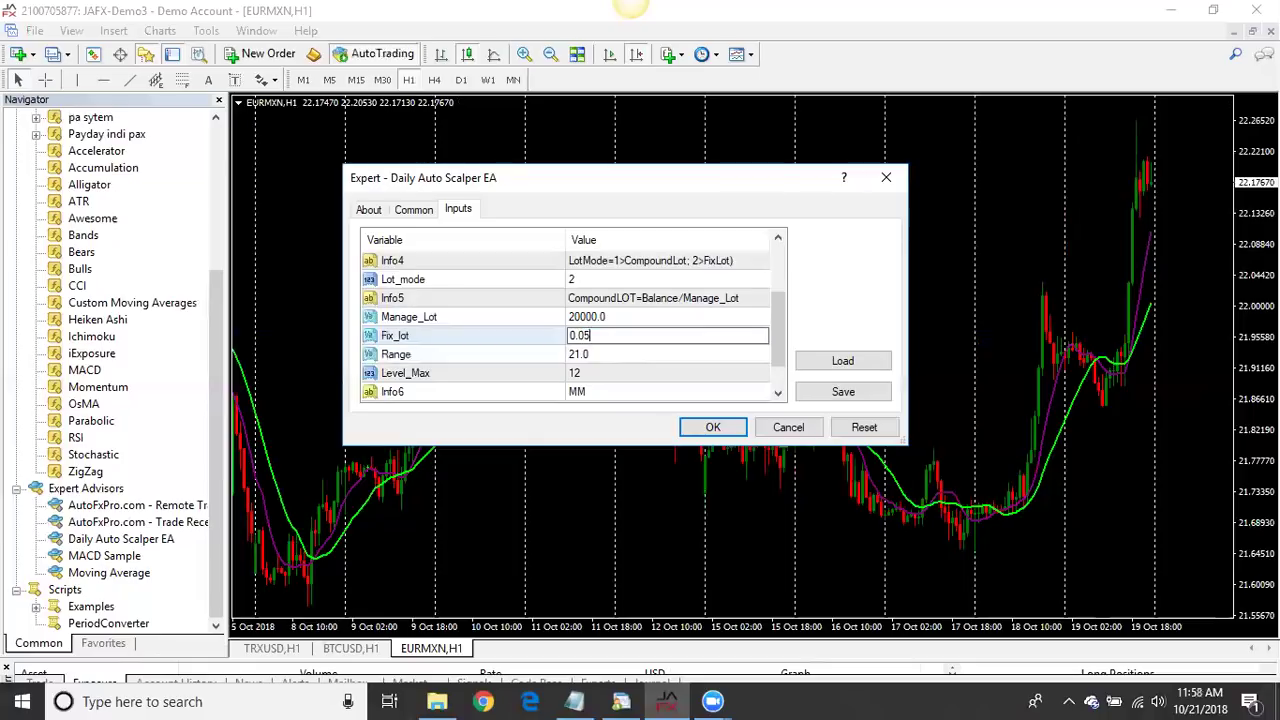
key("Return")
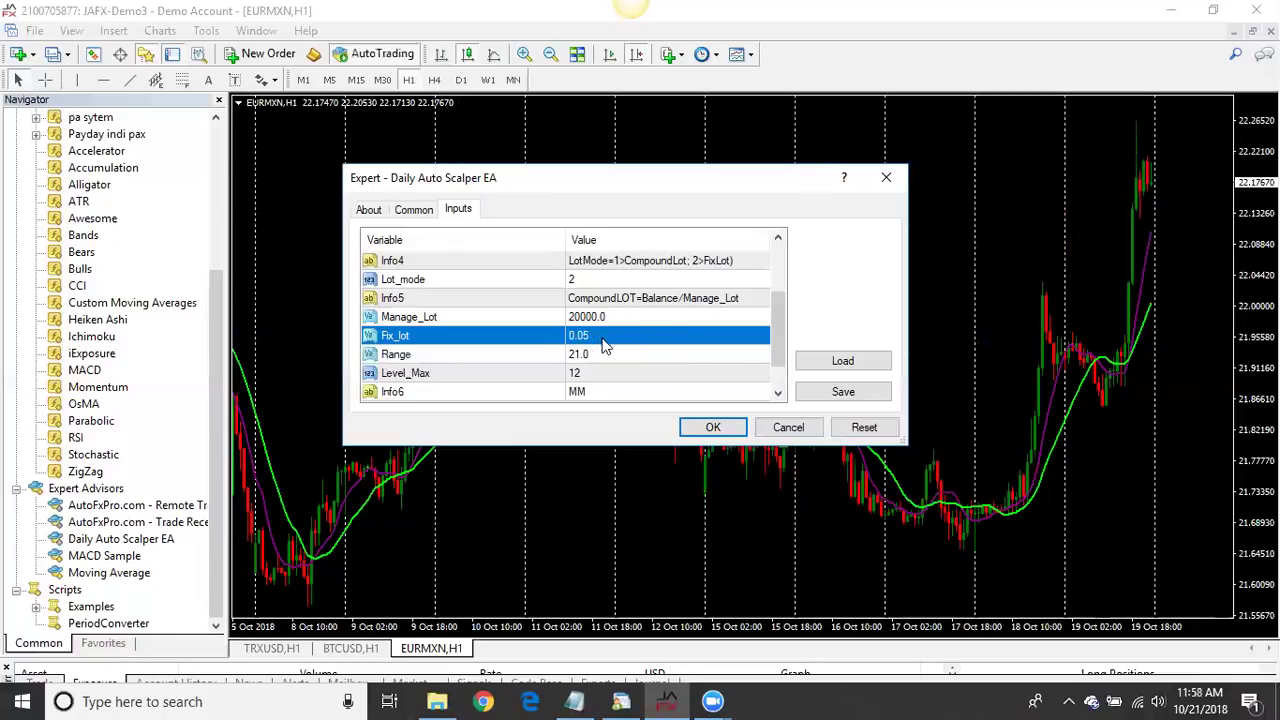
Set the EA's DiMarti input to 1.5 and apply the settings to the EURMXN chart.
left_click_drag(778, 325, 780, 336)
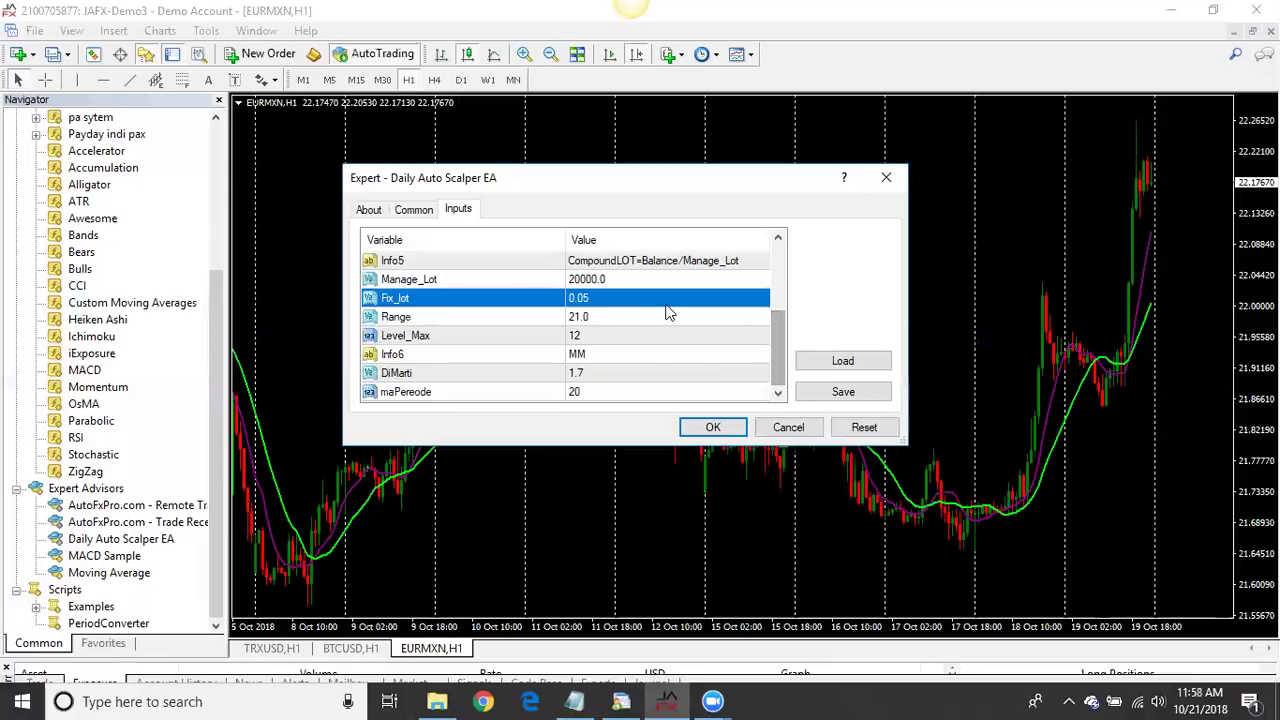
double_click(605, 374)
type("1.")
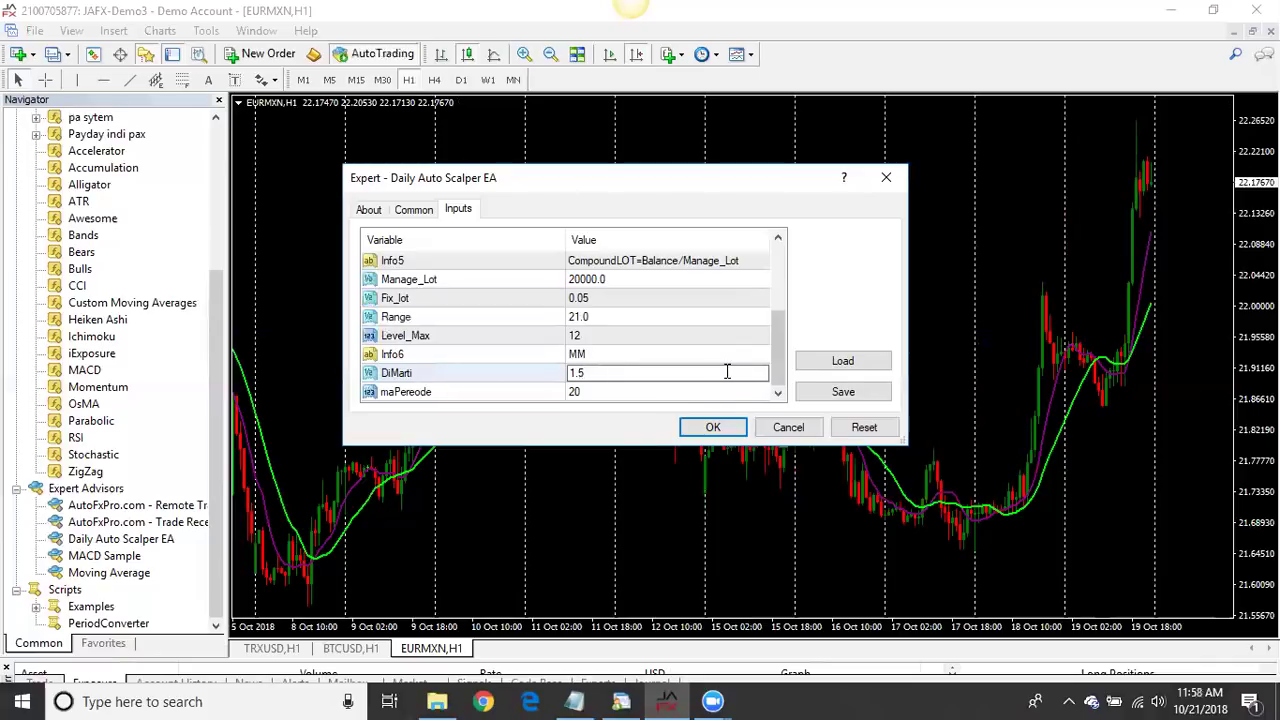
key("Return")
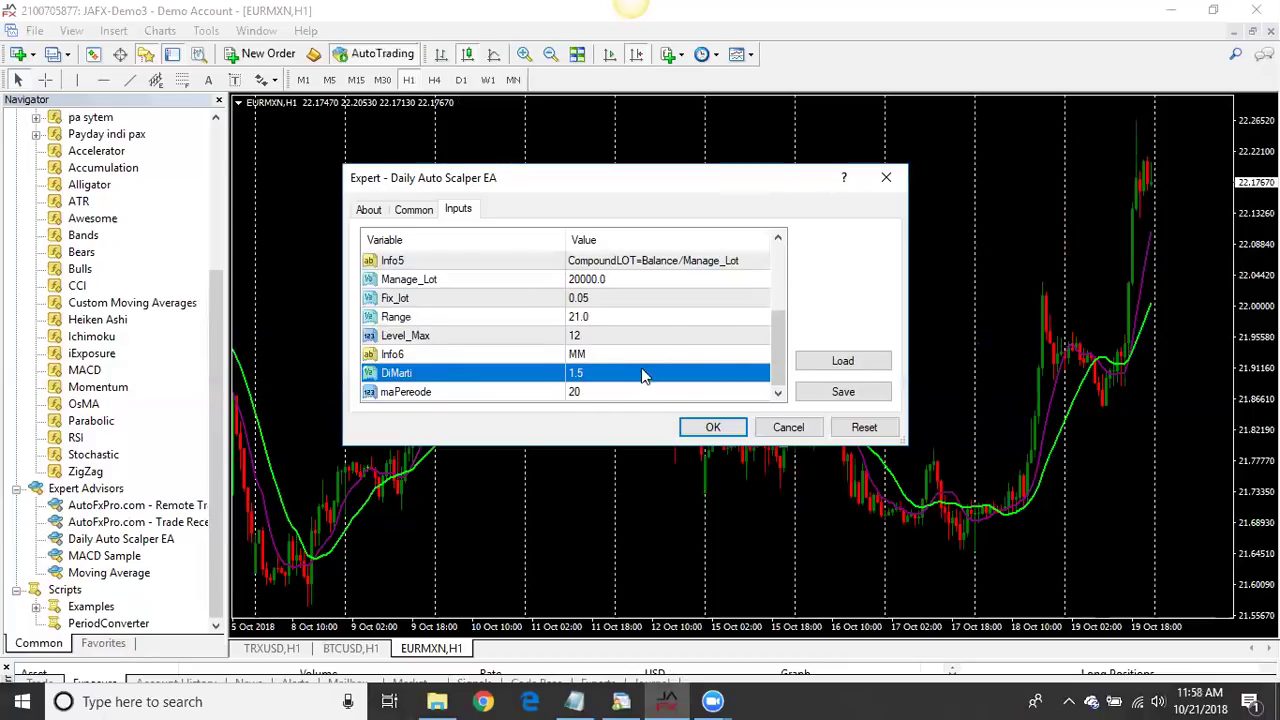
left_click_drag(778, 362, 778, 298)
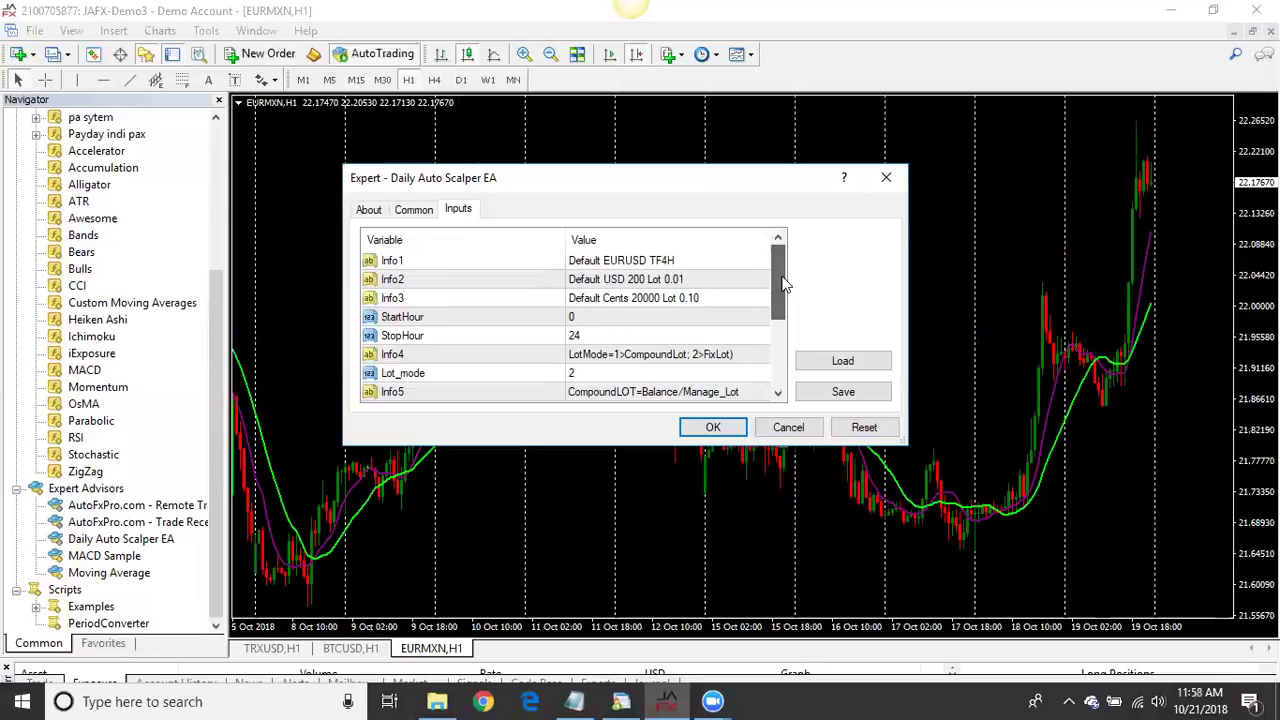
left_click(732, 426)
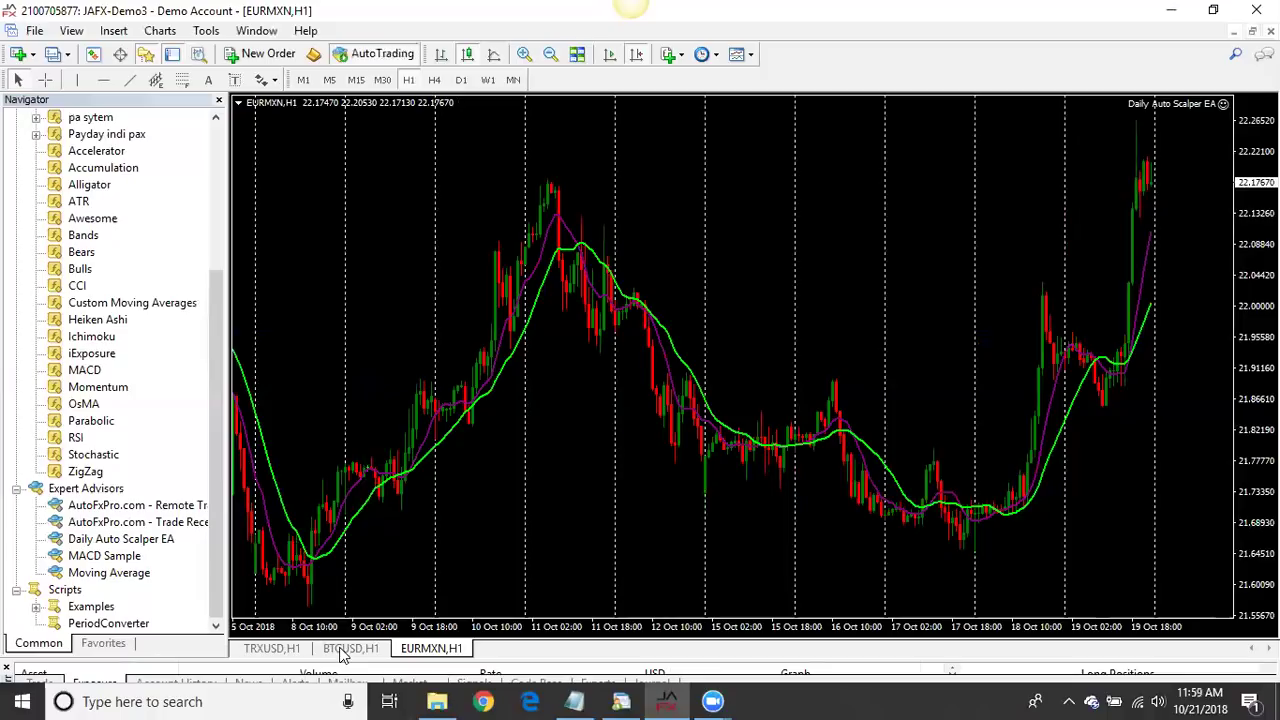
Show the Market Watch, enlarge it, and load XRPUSD into the TRXUSD chart window.
left_click(291, 650)
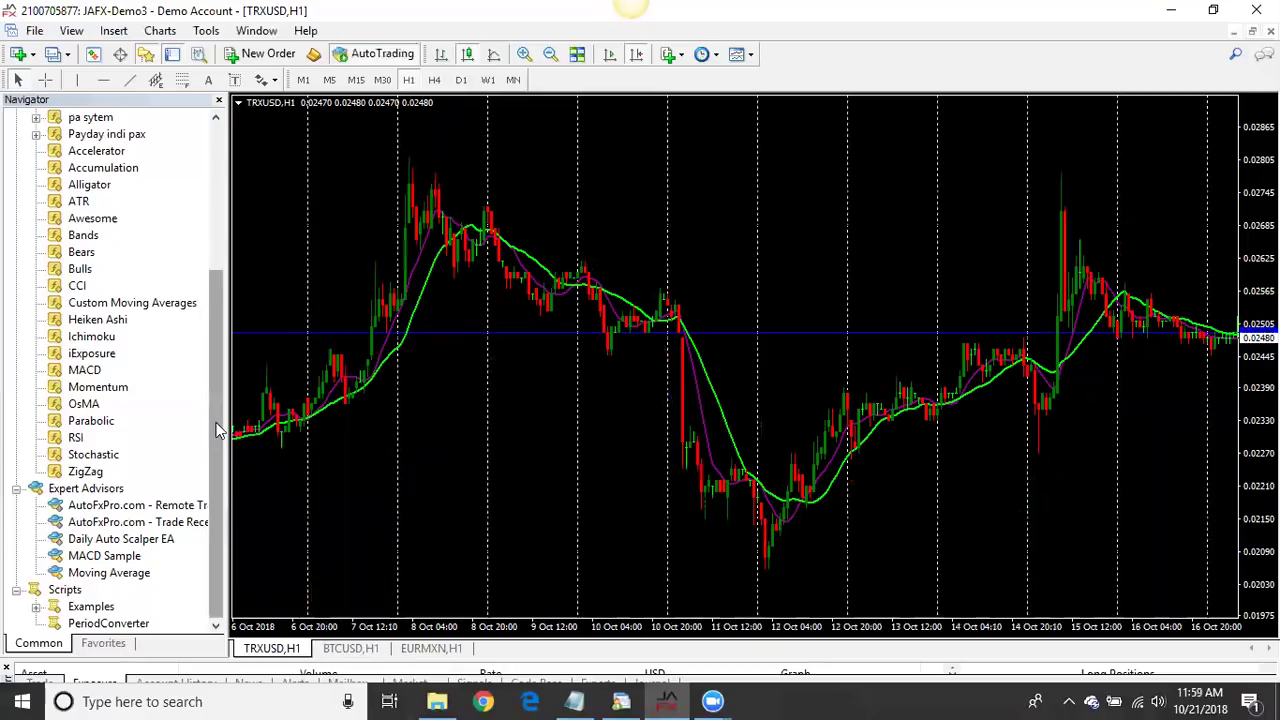
left_click(93, 55)
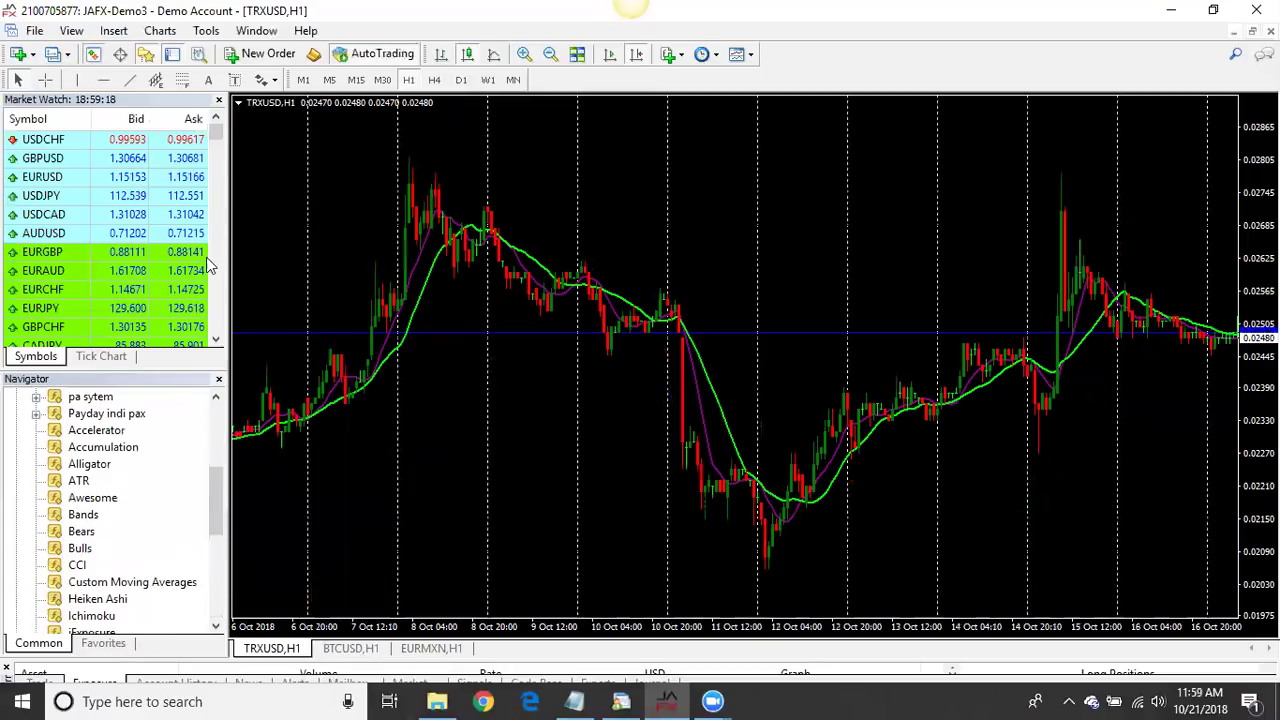
left_click_drag(171, 402, 187, 427)
left_click_drag(215, 140, 72, 190)
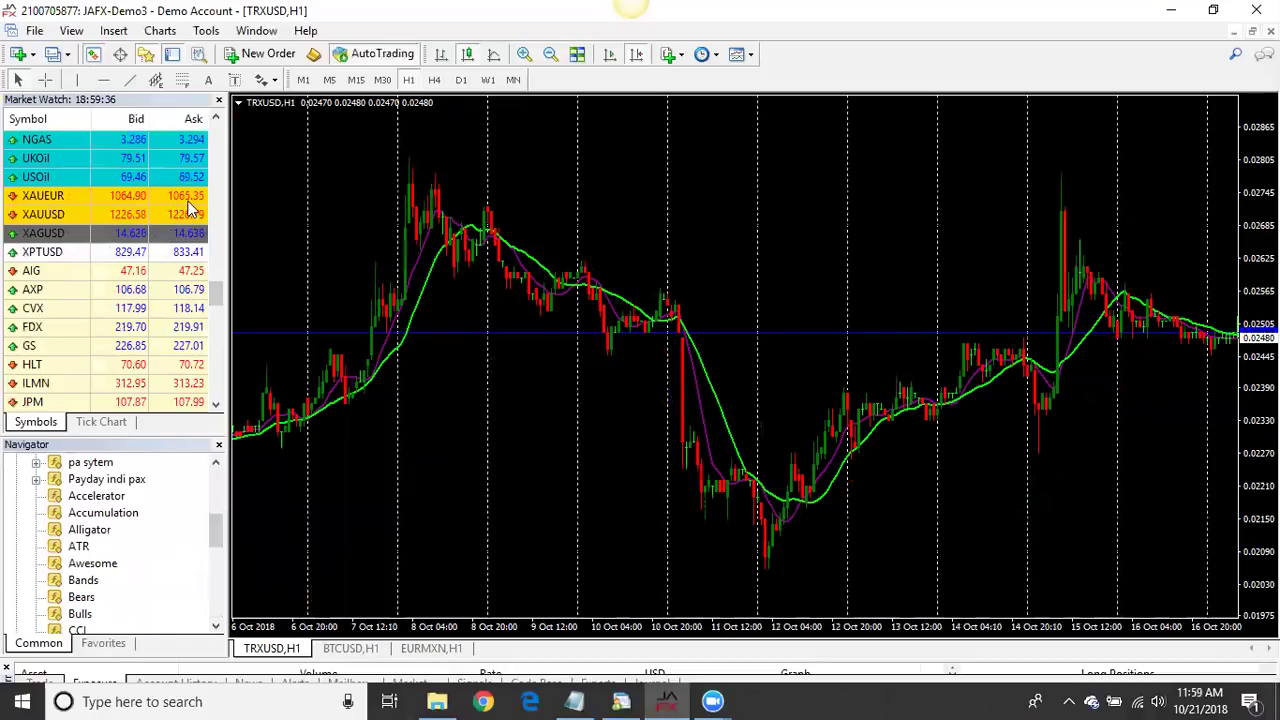
left_click_drag(220, 306, 219, 362)
left_click_drag(95, 214, 311, 172)
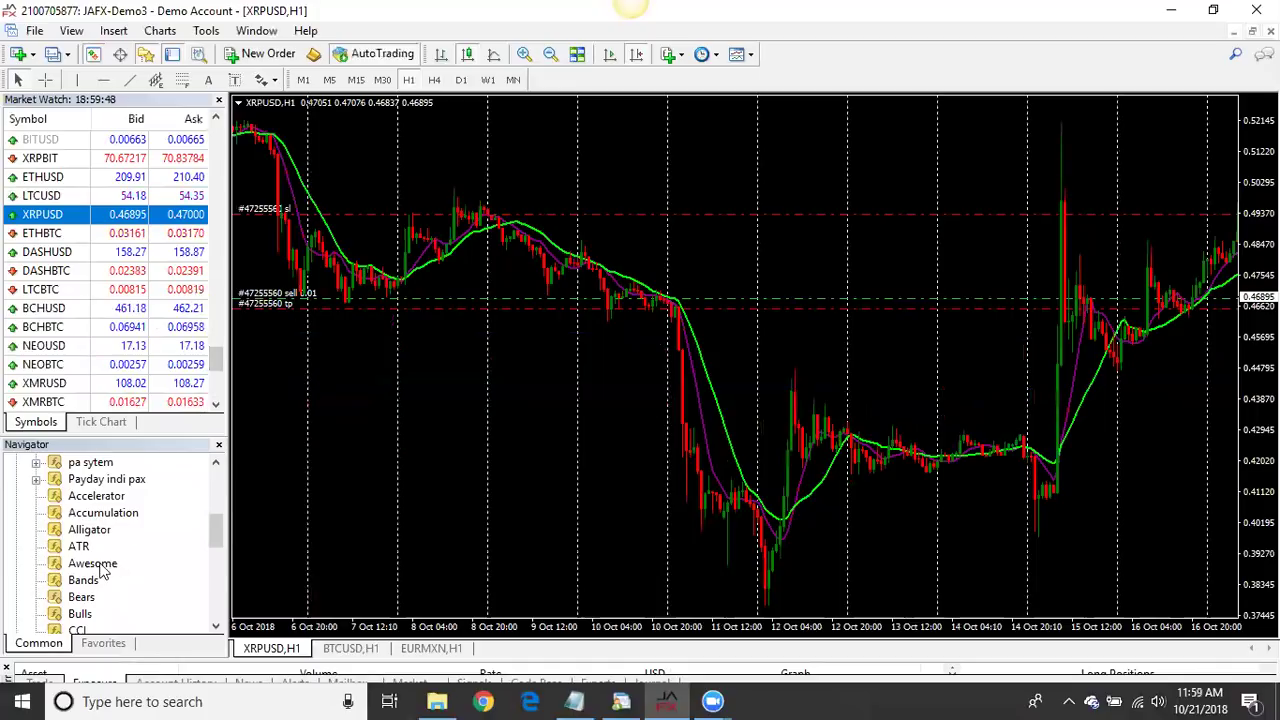
Attach the Daily Auto Scalper EA to the XRPUSD H1 chart and set its DiMarti input to 1.5.
scroll(214, 543, "down", 8)
scroll(203, 572, "down", 1)
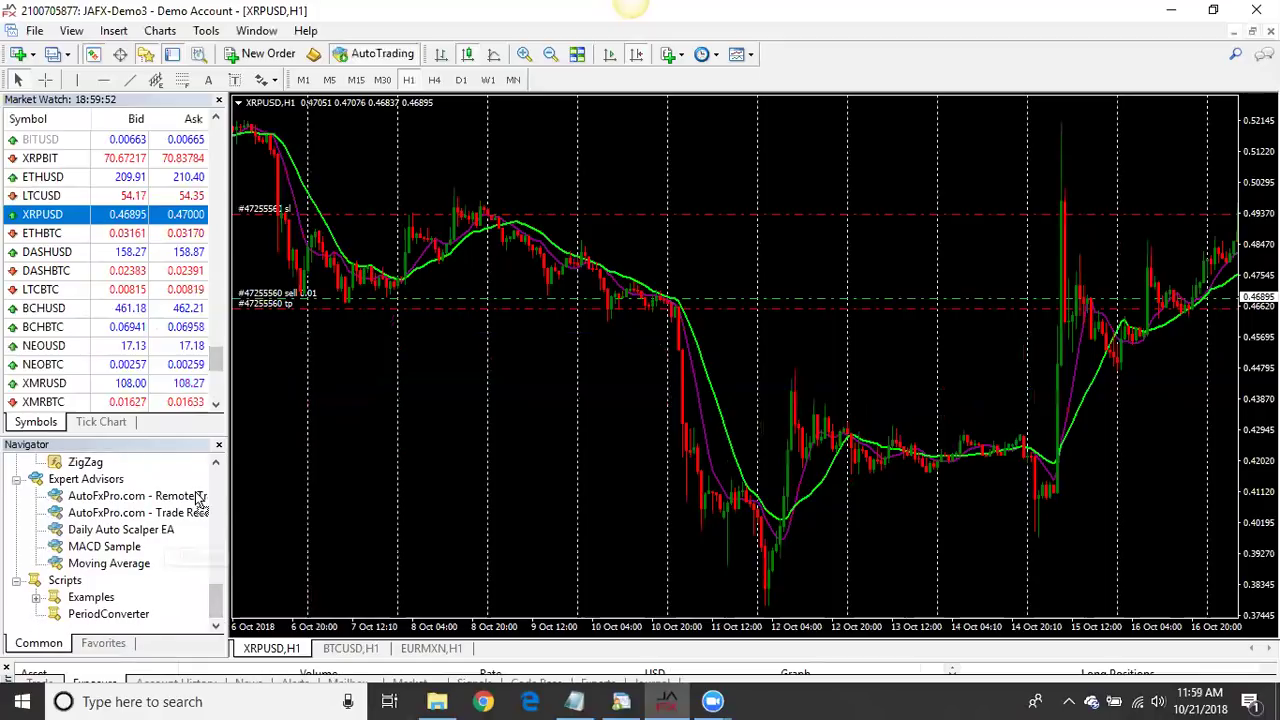
left_click_drag(362, 173, 362, 170)
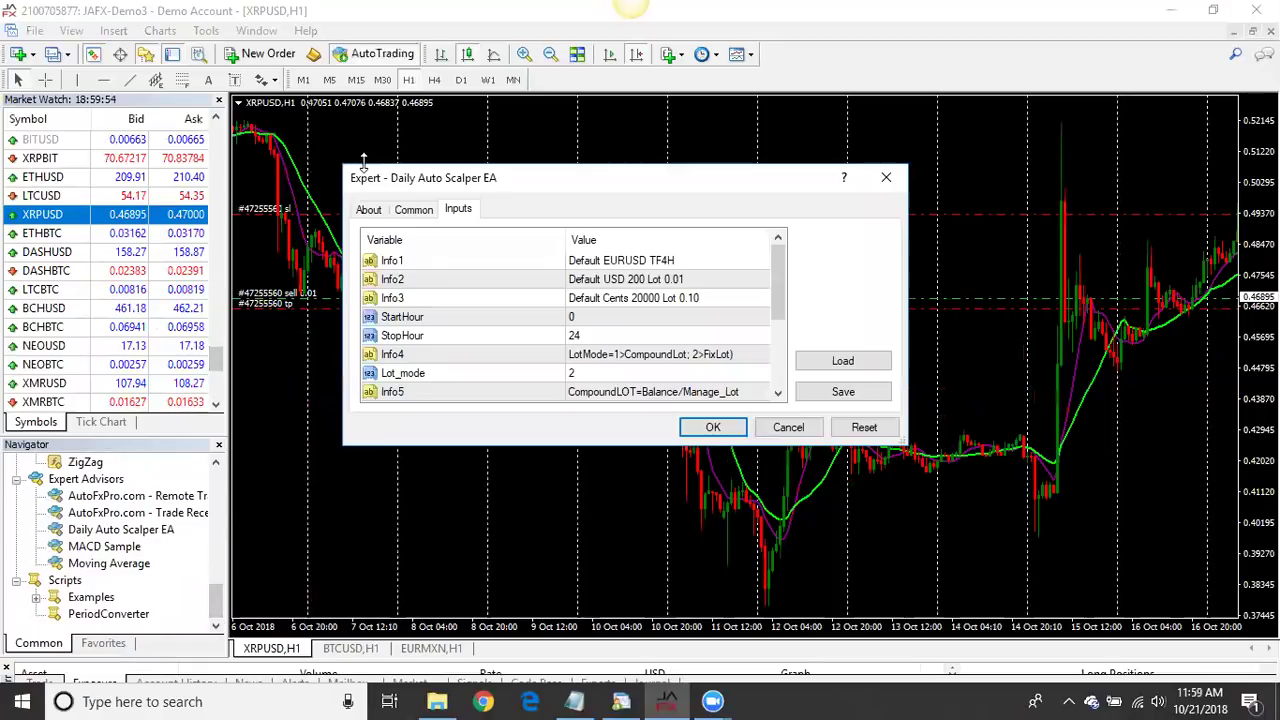
scroll(615, 300, "down", 3)
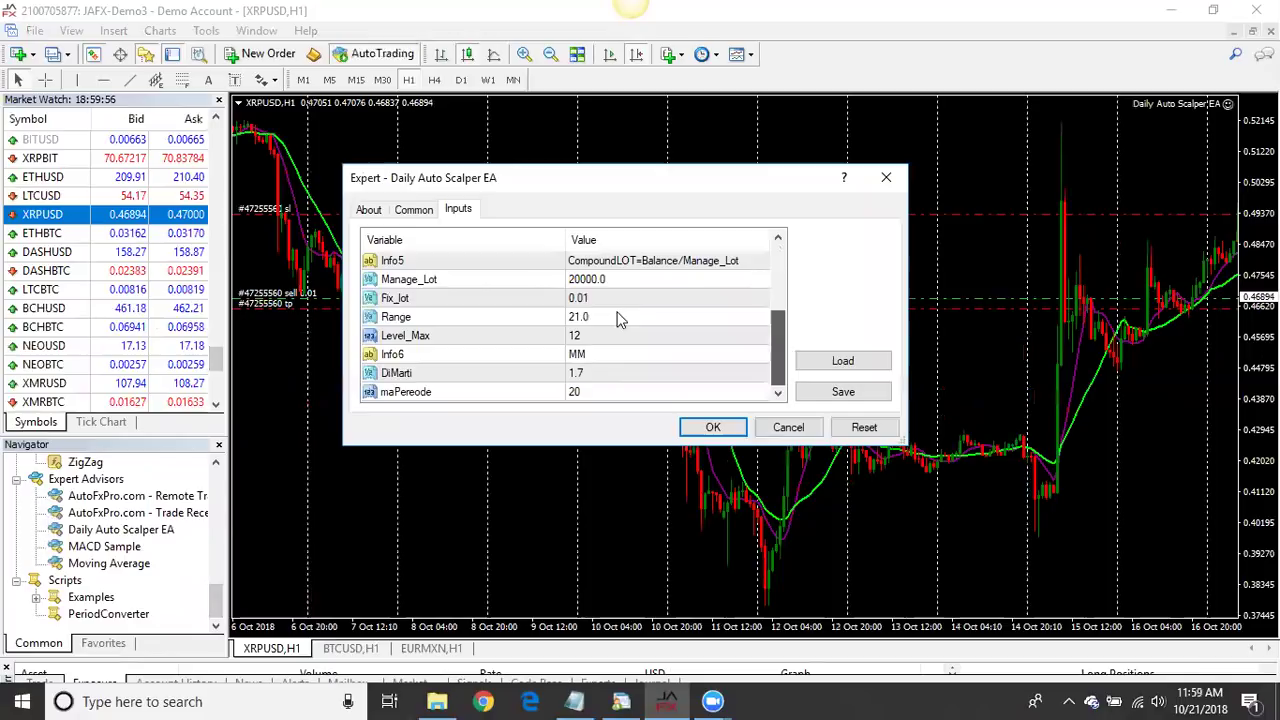
double_click(598, 372)
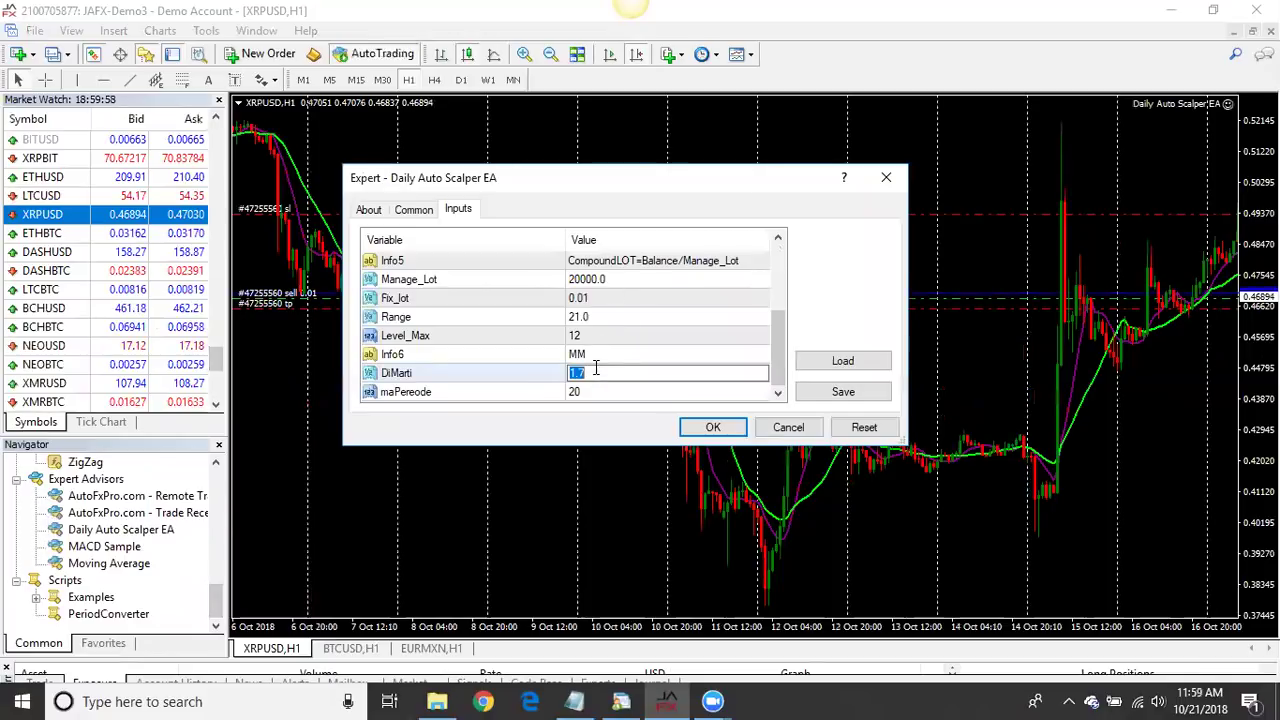
type("1.")
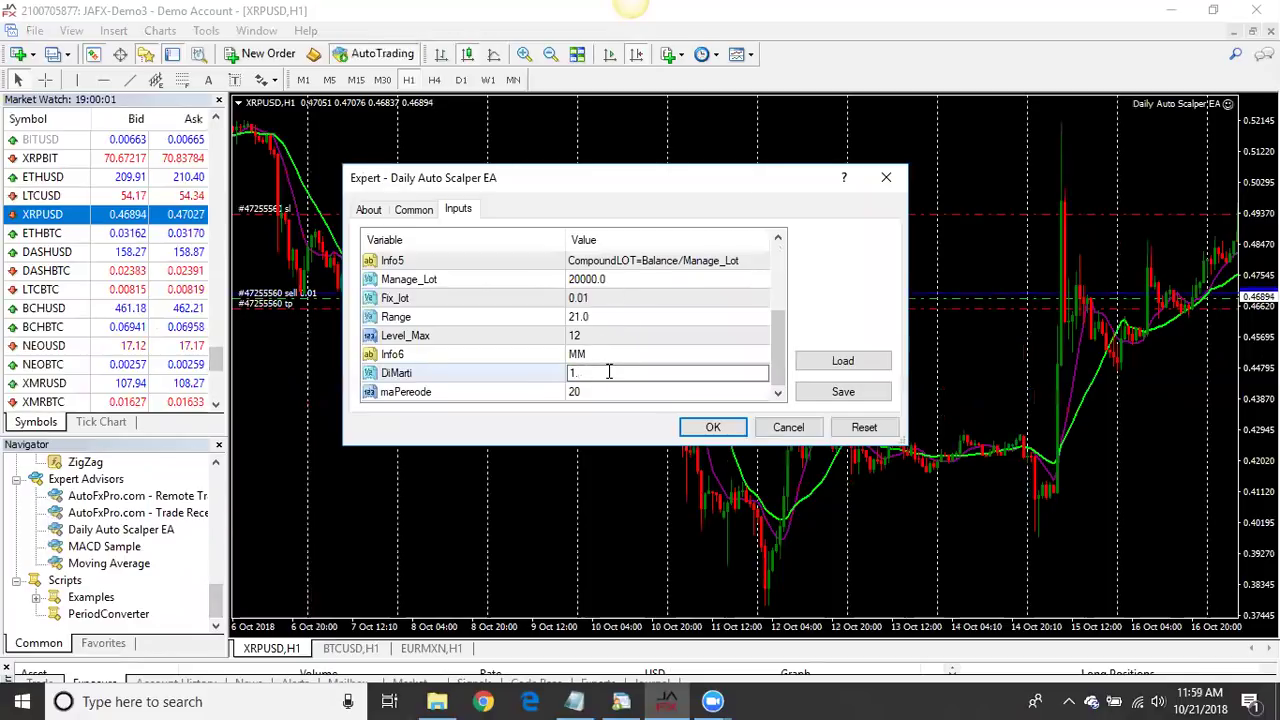
type("5")
left_click(420, 212)
left_click(458, 209)
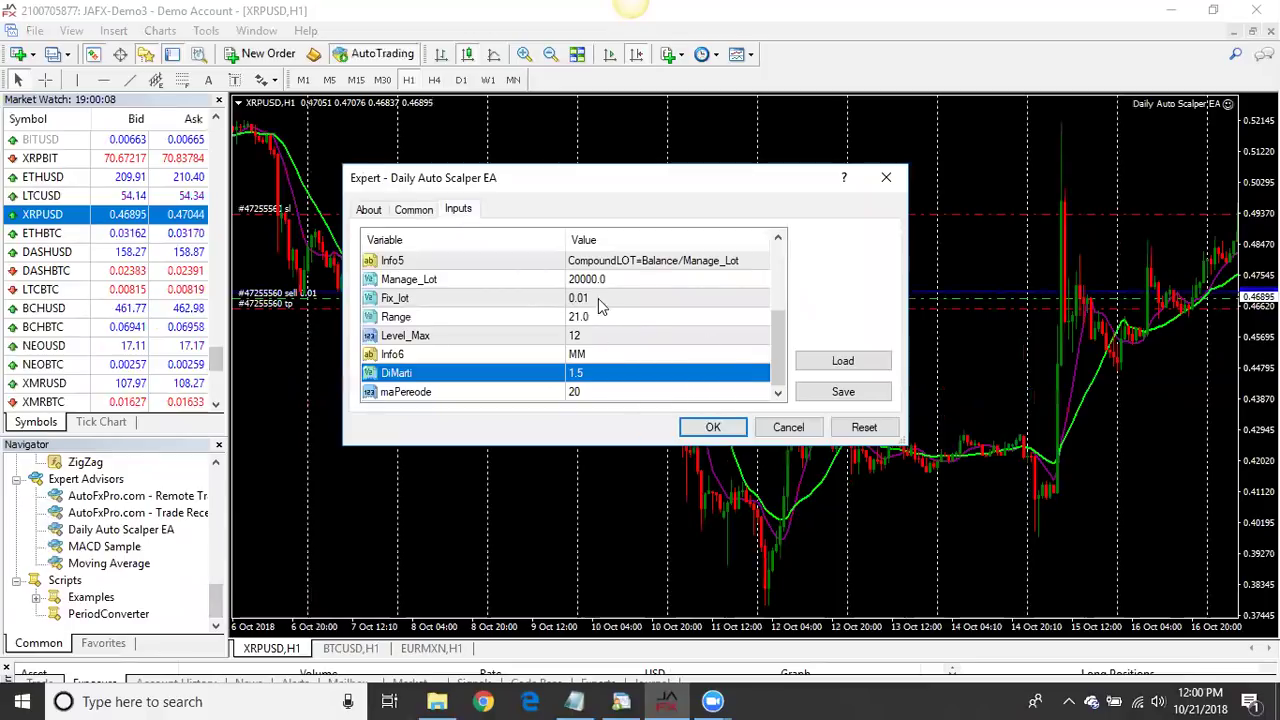
Set the EA's Fix_lot input to 0.02 and apply the settings to the XRPUSD chart.
double_click(615, 297)
left_click(616, 297)
key("BackSpace")
type("2")
key("Return")
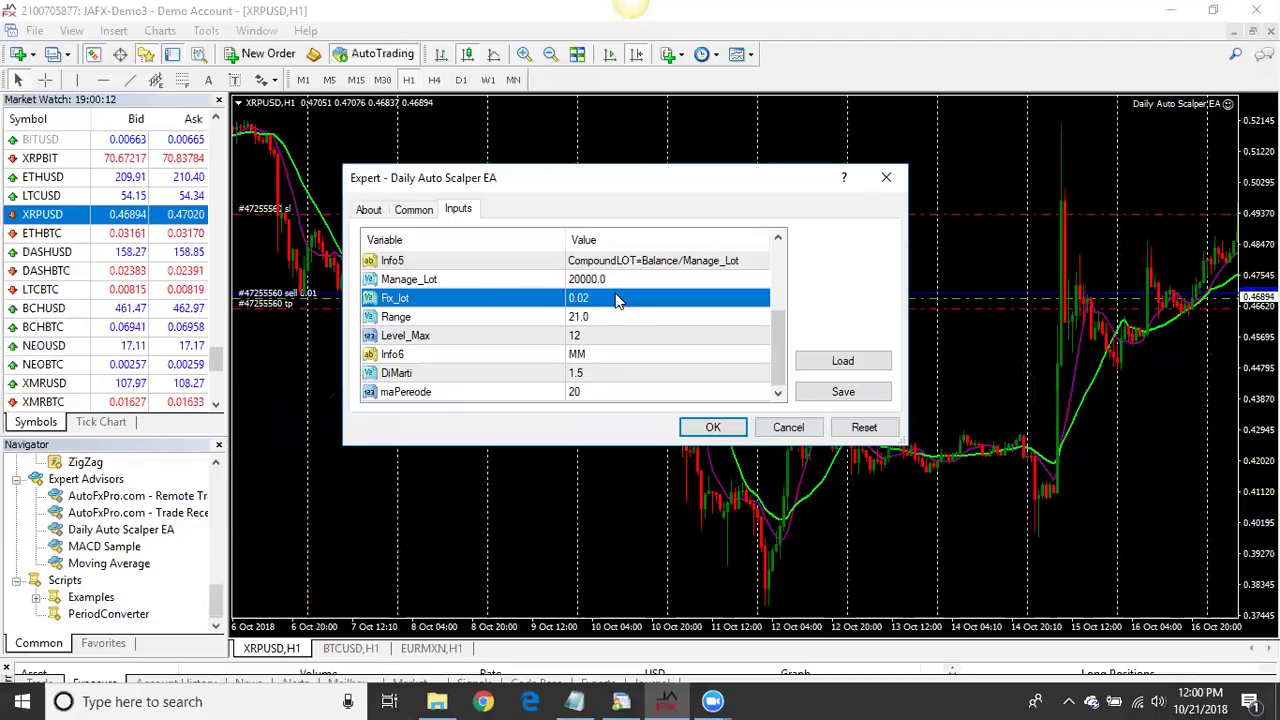
left_click(728, 430)
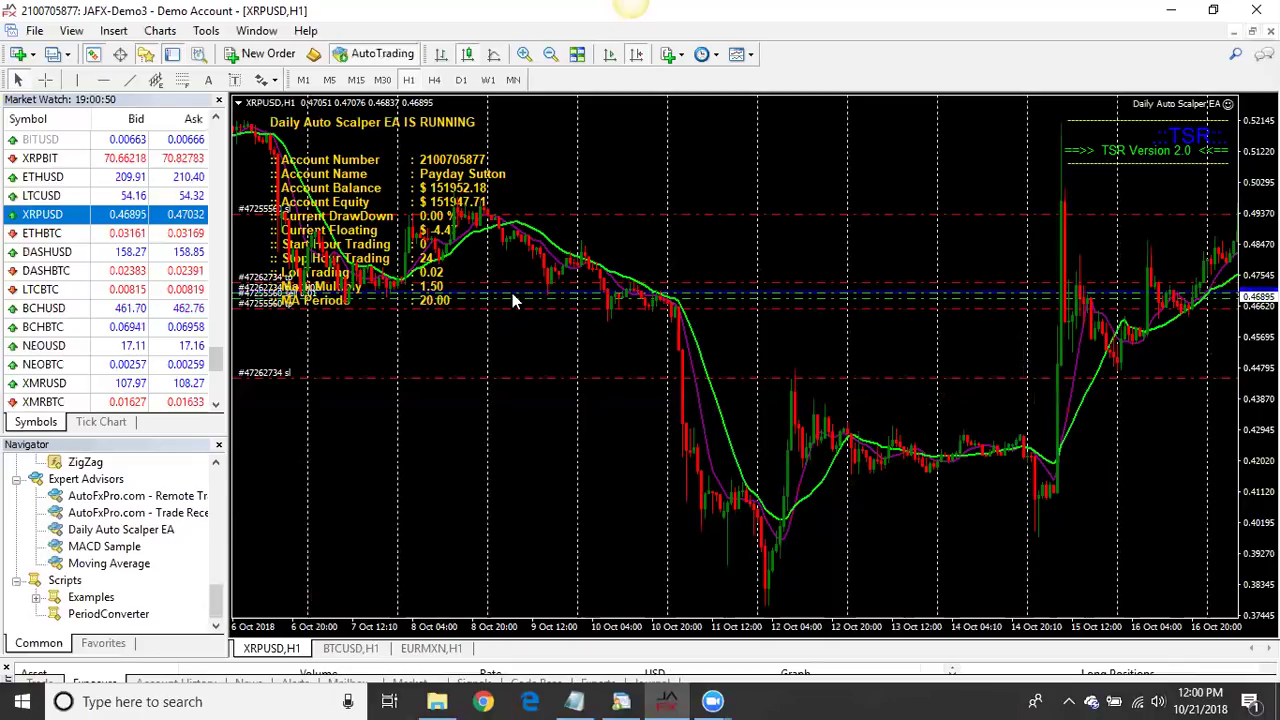
Remove the Daily Auto Scalper EA from the XRPUSD H1 chart.
right_click(609, 124)
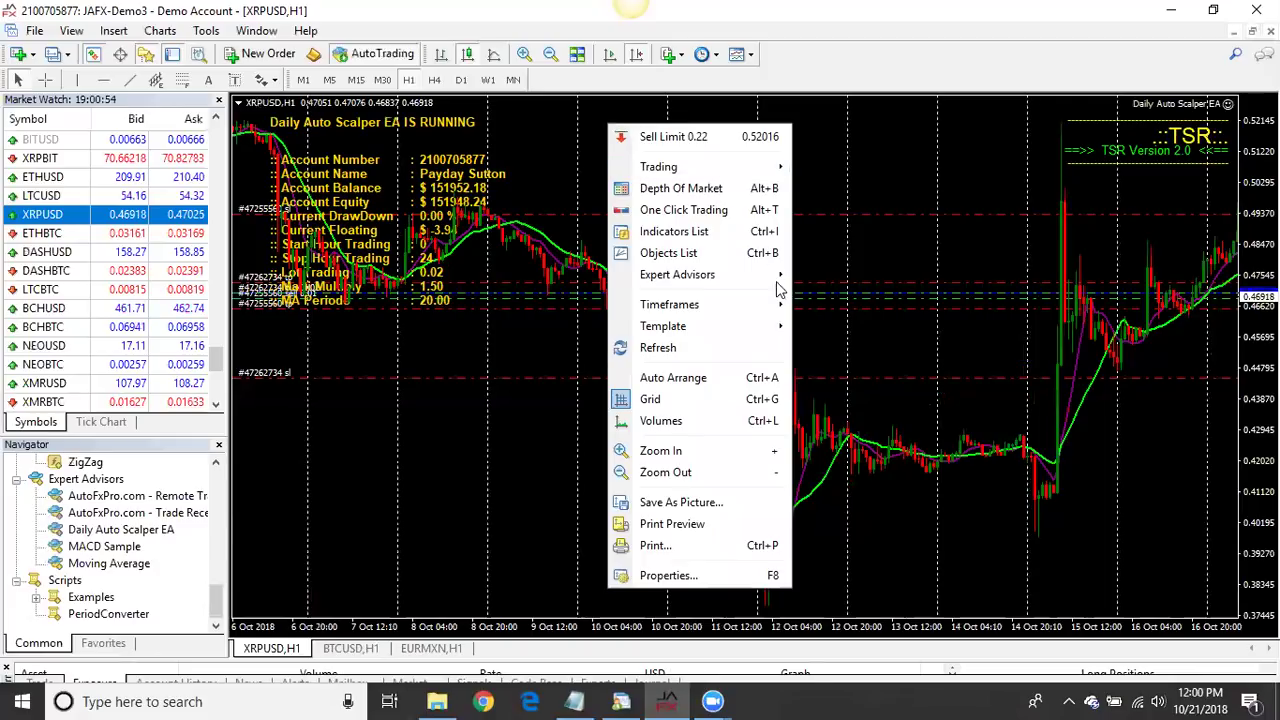
mouse_move(778, 276)
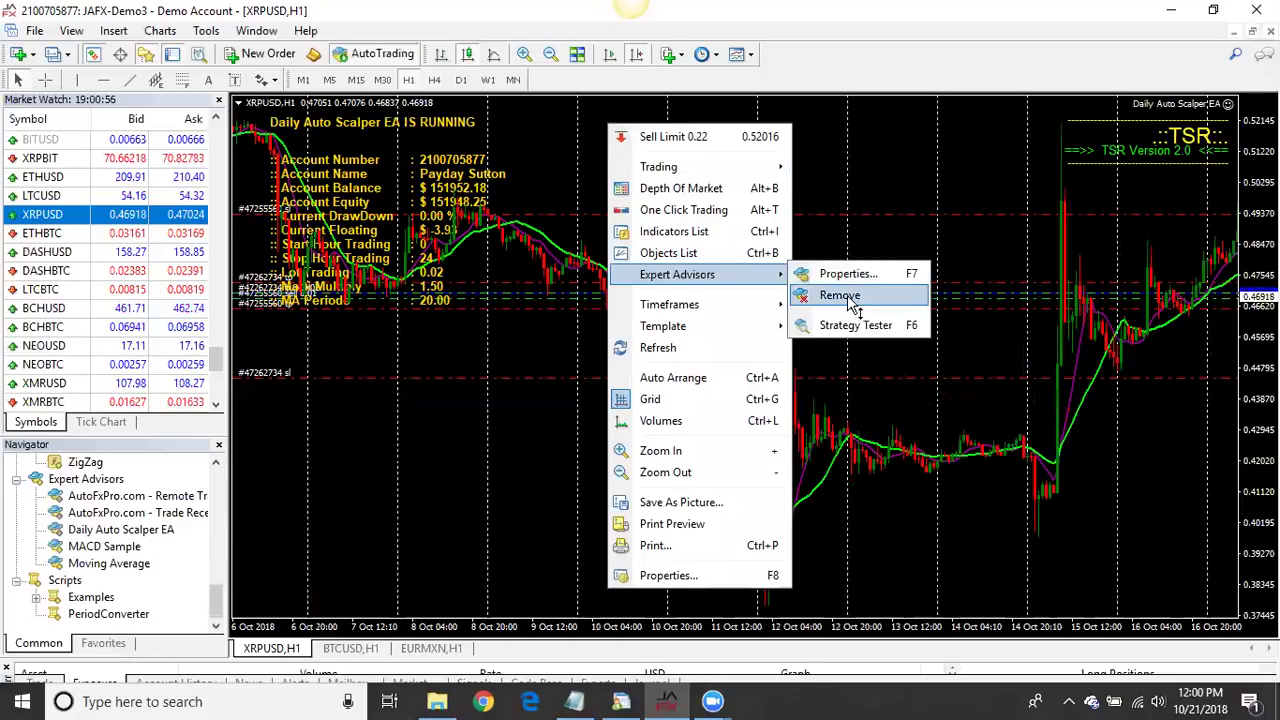
left_click(840, 296)
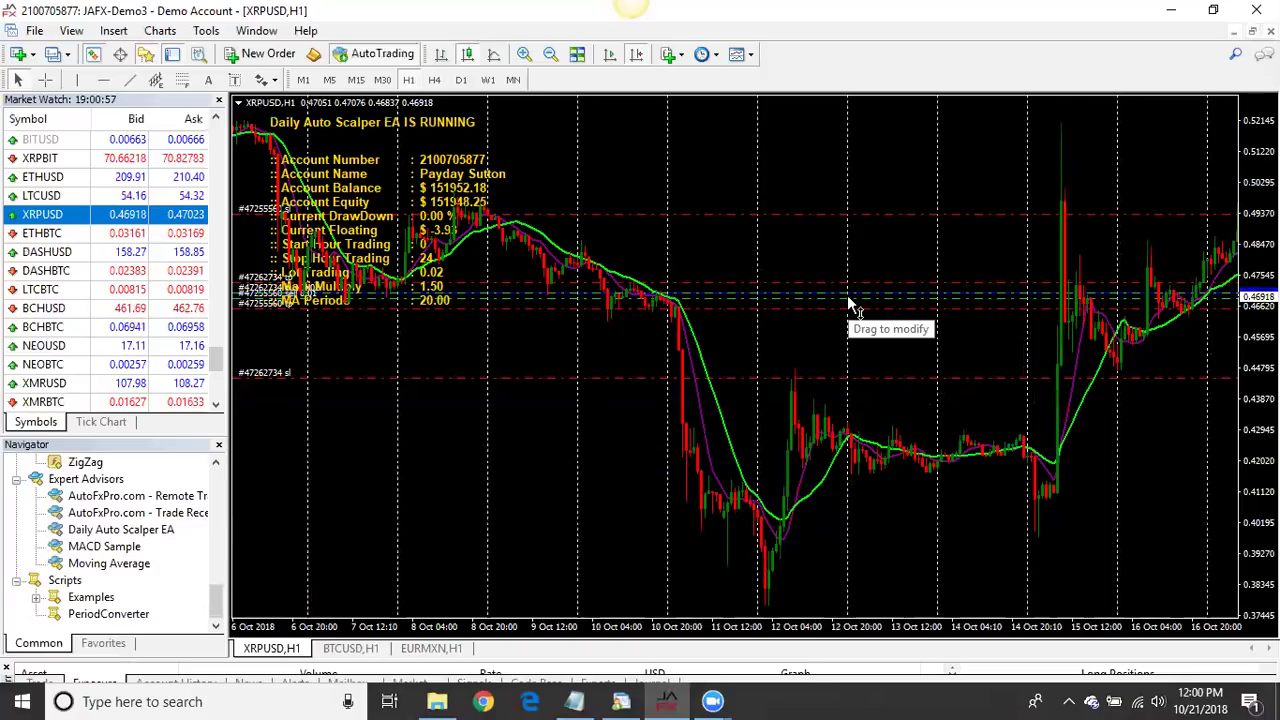
Refresh the XRPUSD H1 chart and close its chart window.
right_click(680, 170)
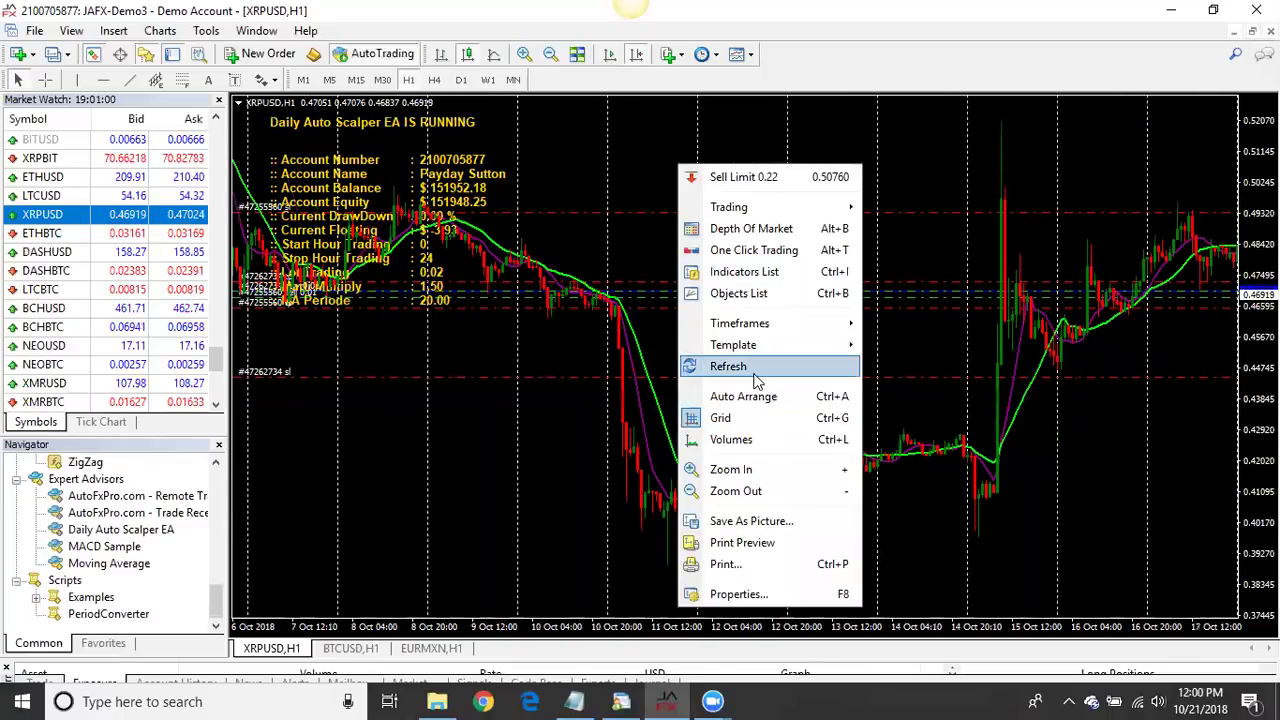
left_click(755, 366)
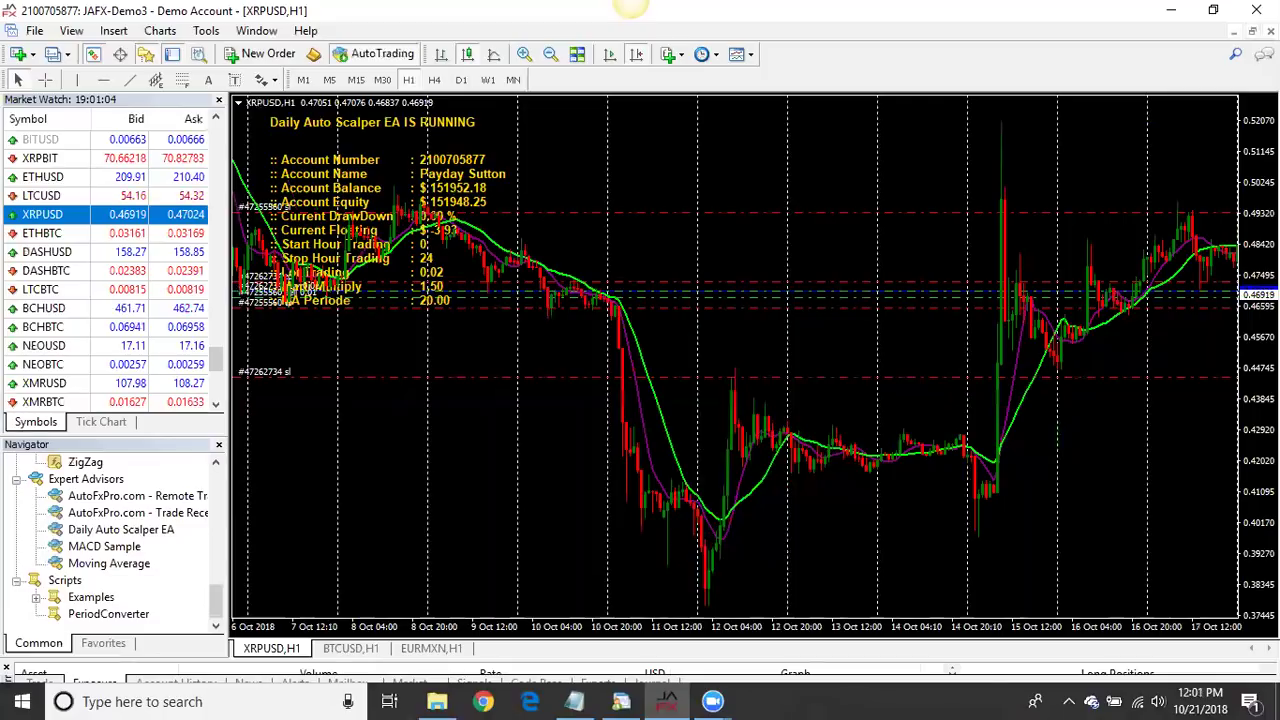
key("ctrl+F4")
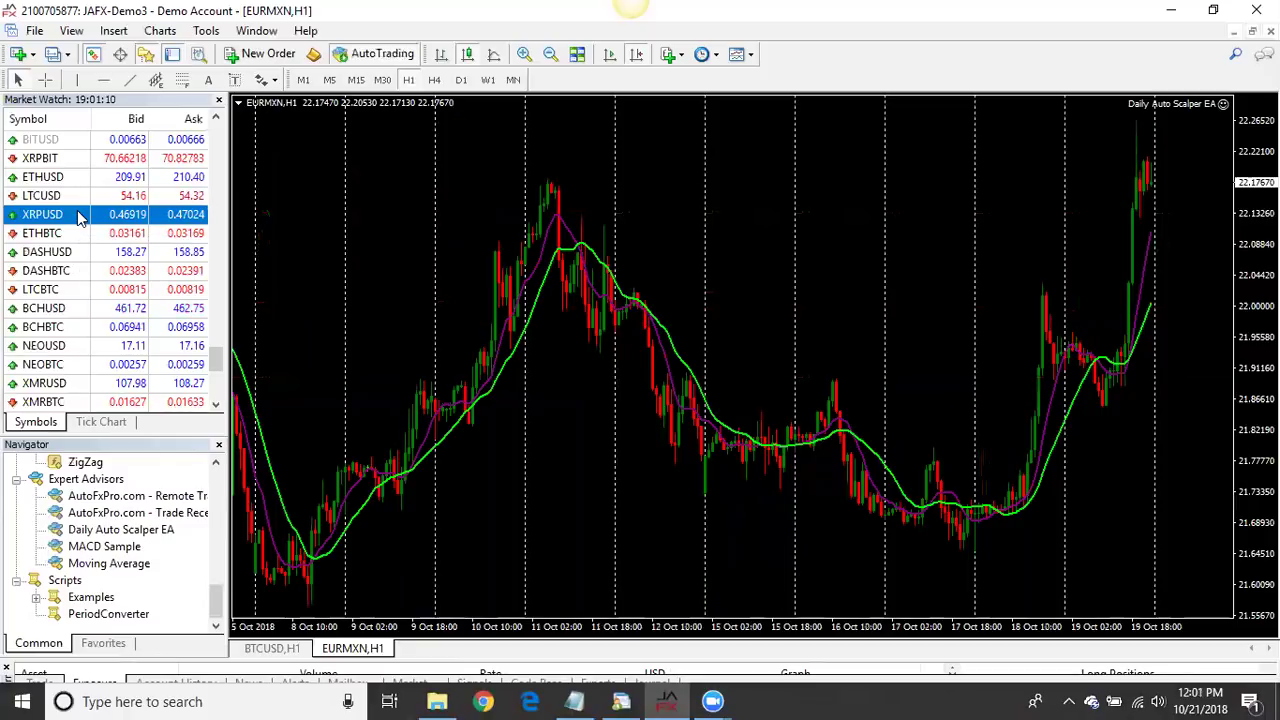
Load XRPUSD into the EURMXN chart window and narrow the Market Watch and Navigator to widen the chart.
left_click_drag(375, 128, 375, 130)
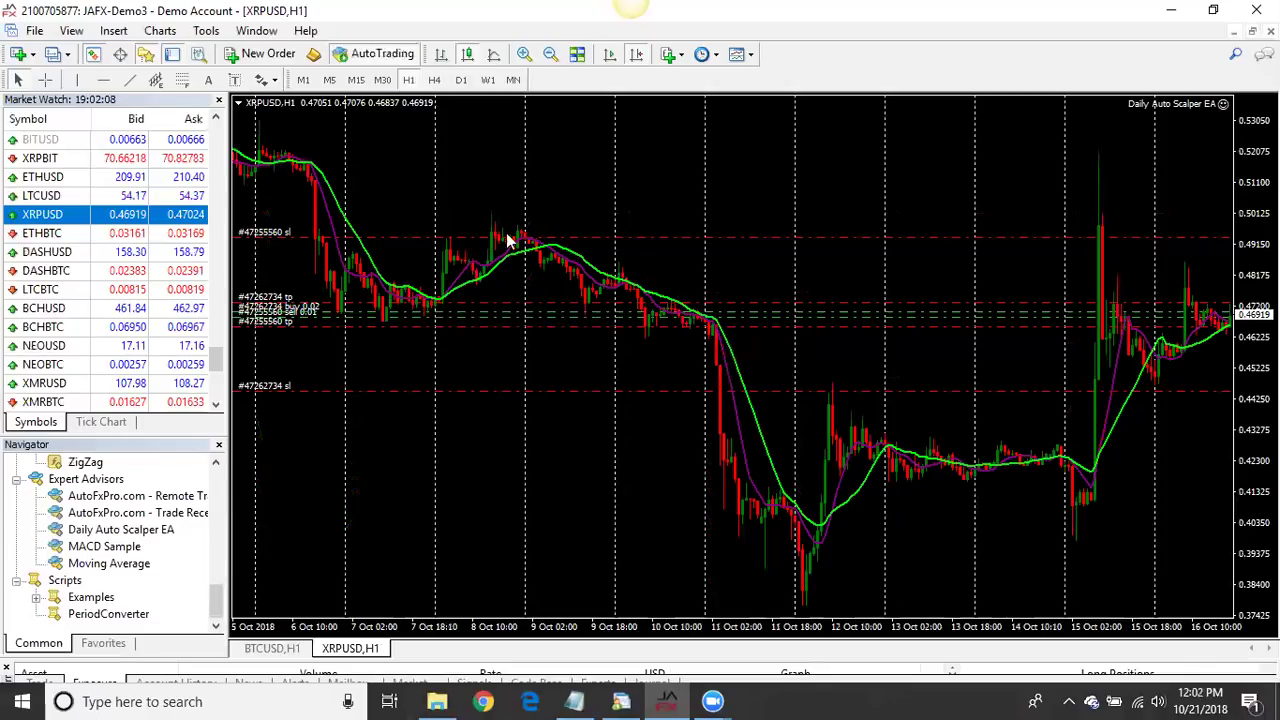
mouse_move(508, 263)
scroll(758, 284, "down", 3)
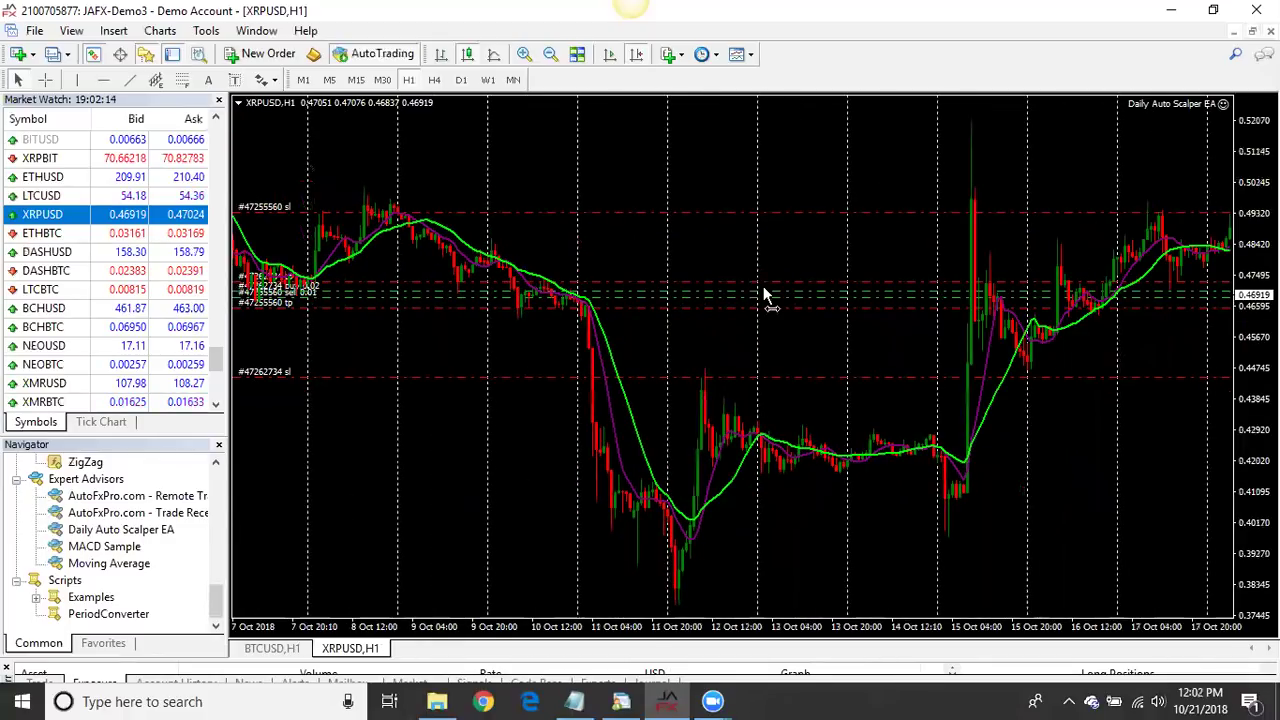
scroll(809, 289, "up", 3)
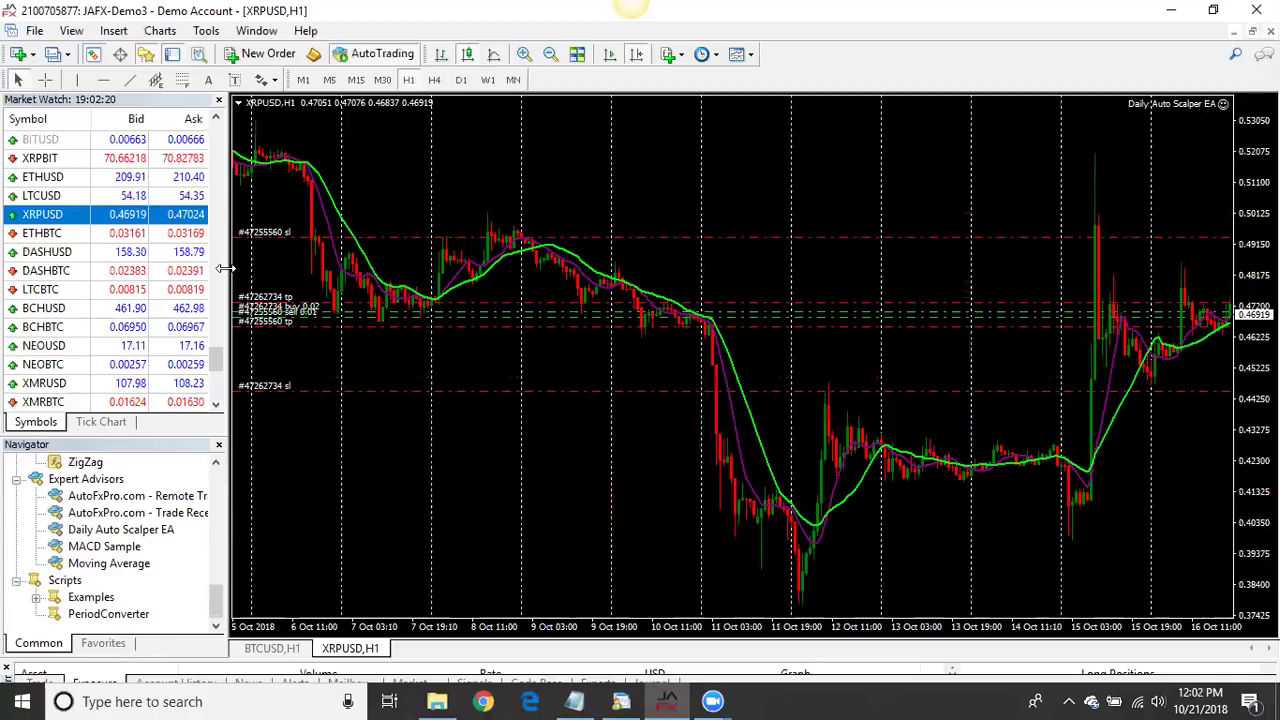
left_click_drag(218, 269, 184, 284)
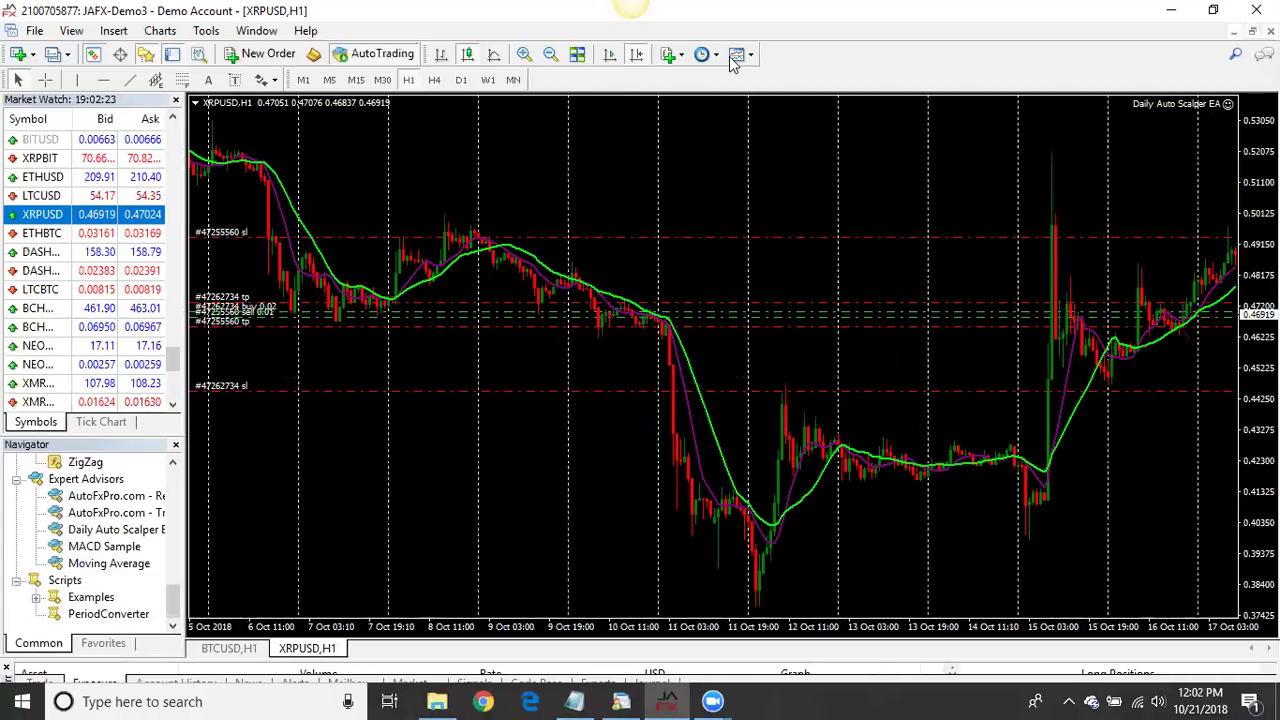